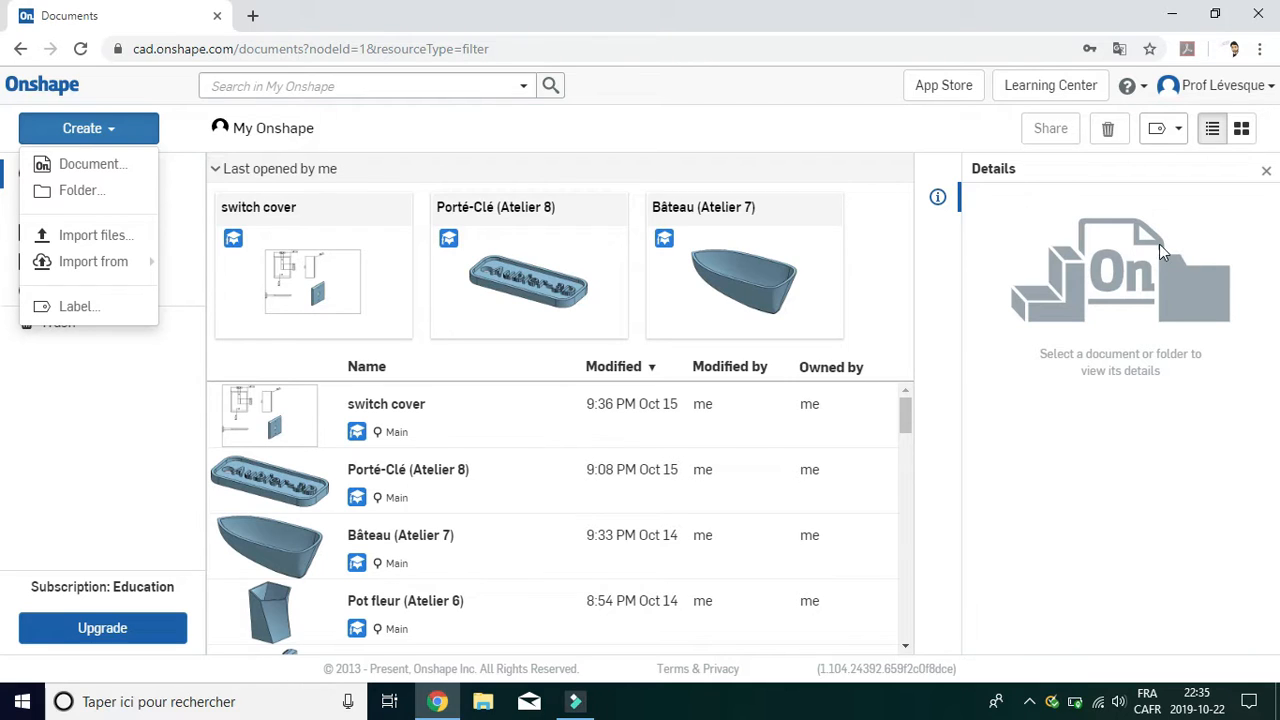
# Create a new document named "Drain Plate (Atelier 9)"
pyautogui.click(100, 167)
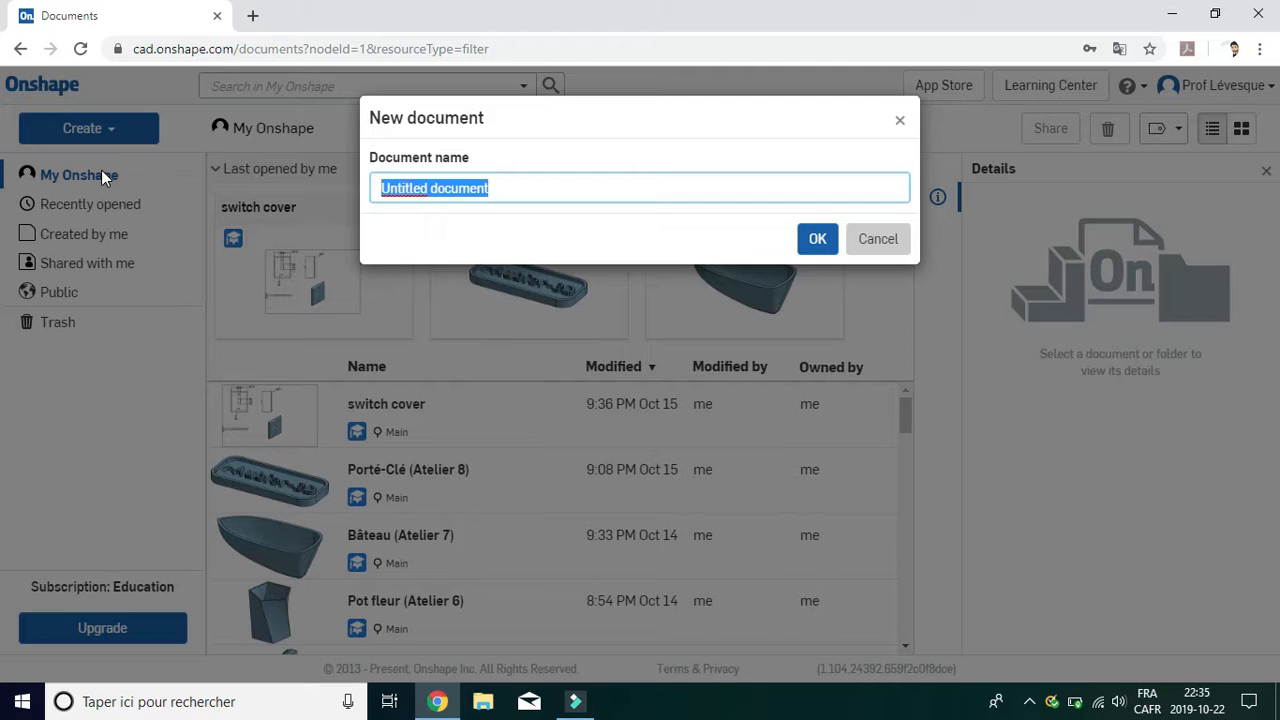
pyautogui.write('Drain')
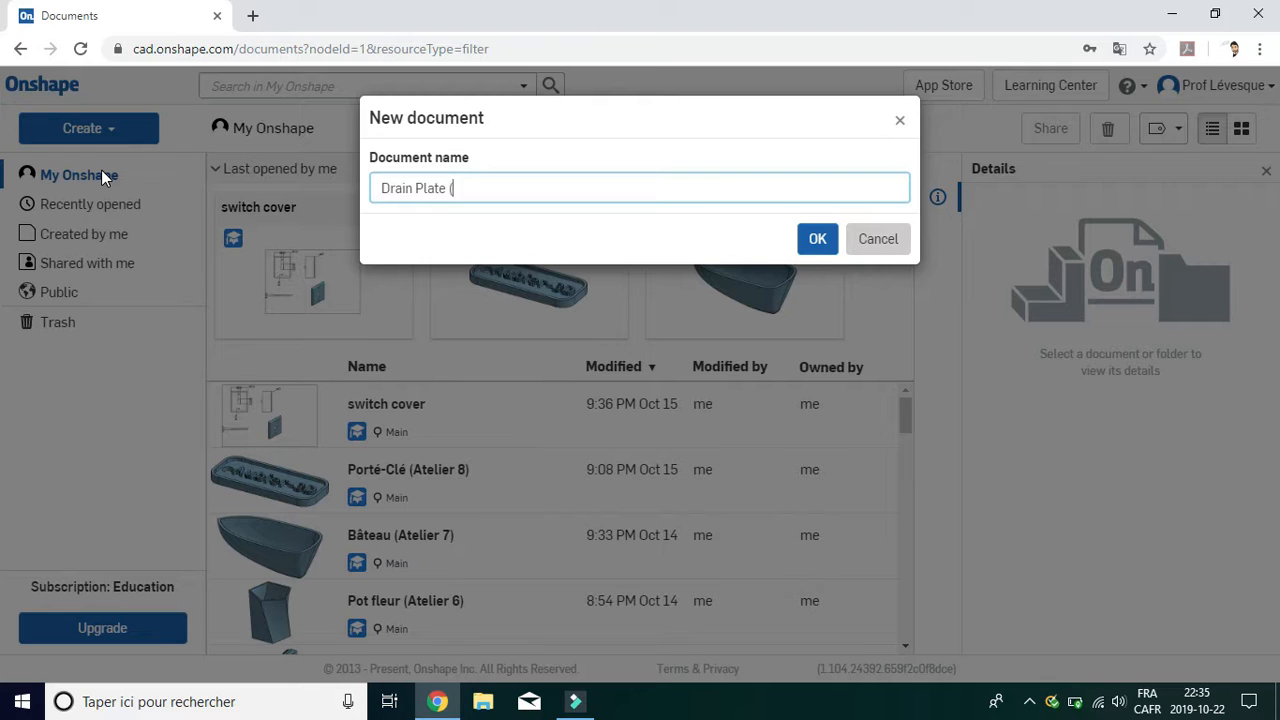
pyautogui.write('Plate (Atelier 9')
pyautogui.click(817, 239)
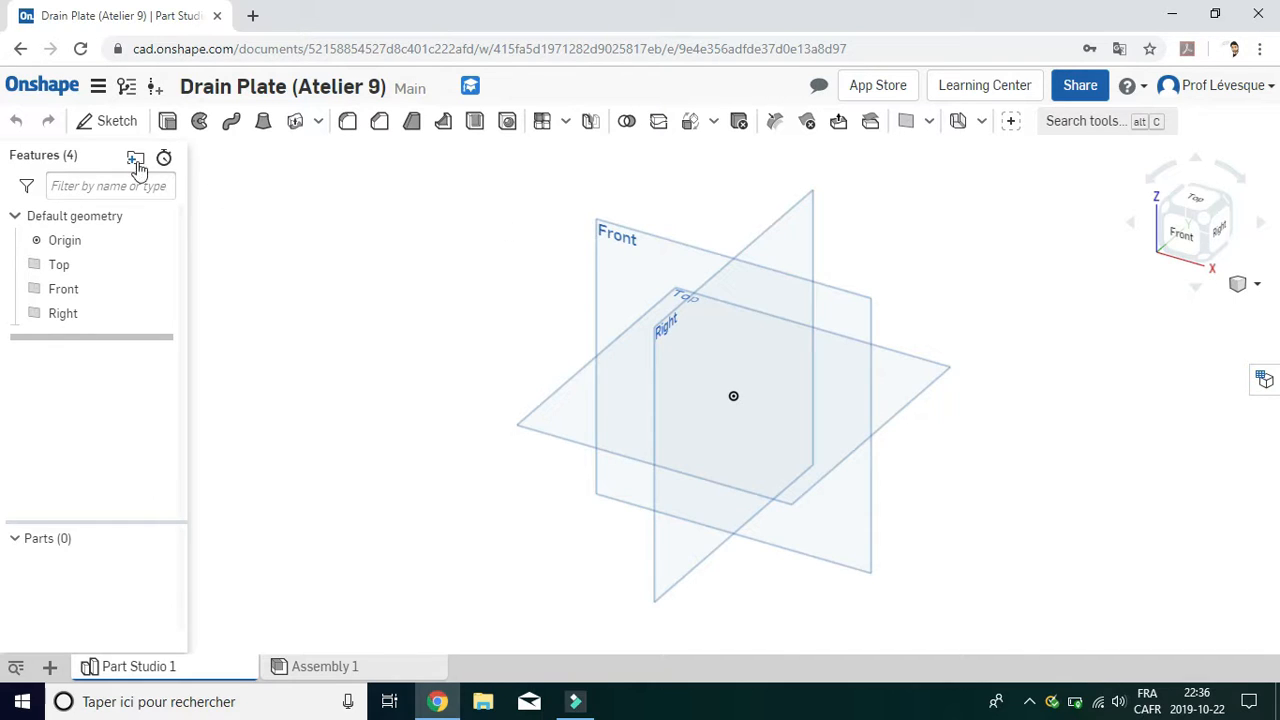
# Start a sketch on the Top plane and draw a 150 mm diameter circle centred on the origin
pyautogui.click(117, 124)
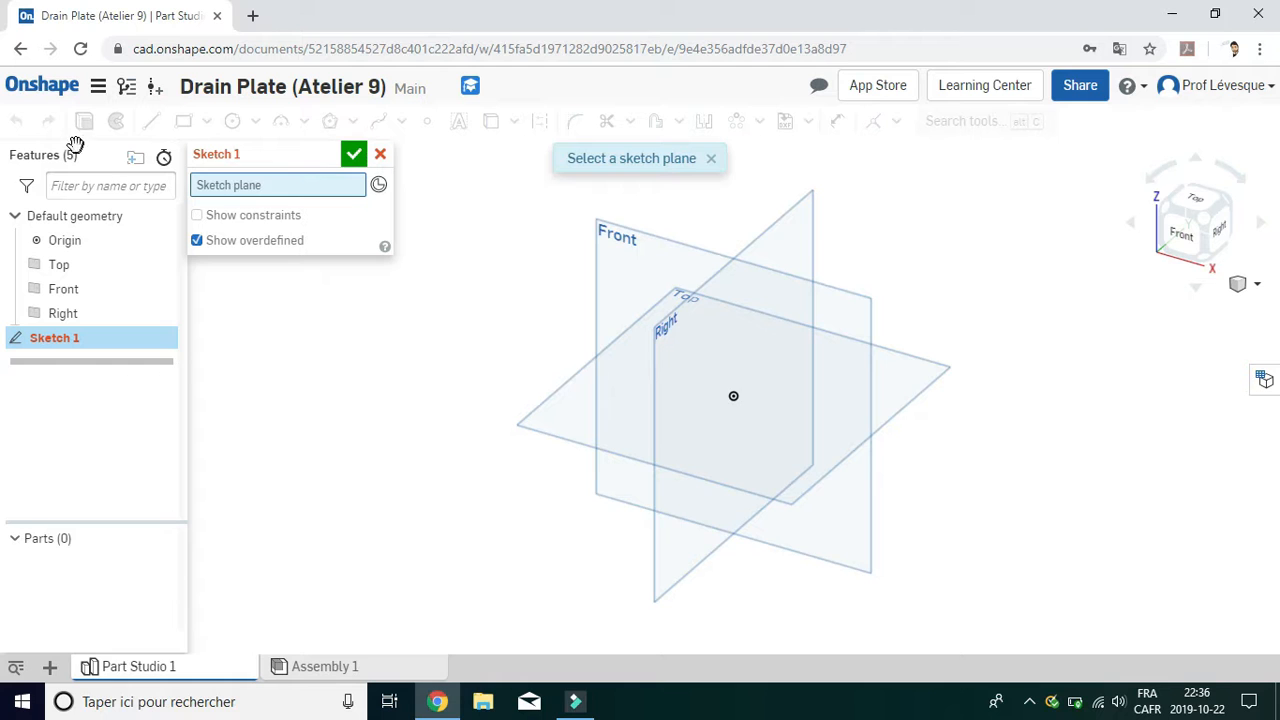
pyautogui.click(549, 438)
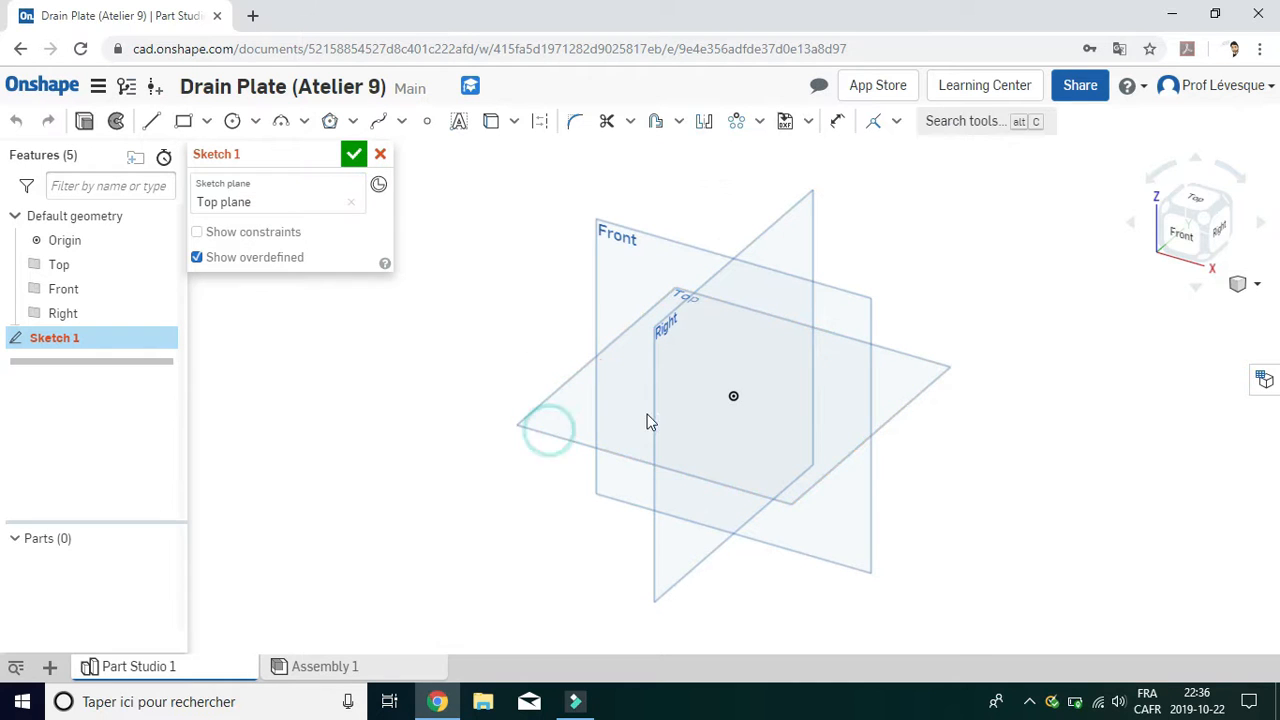
pyautogui.click(1193, 203)
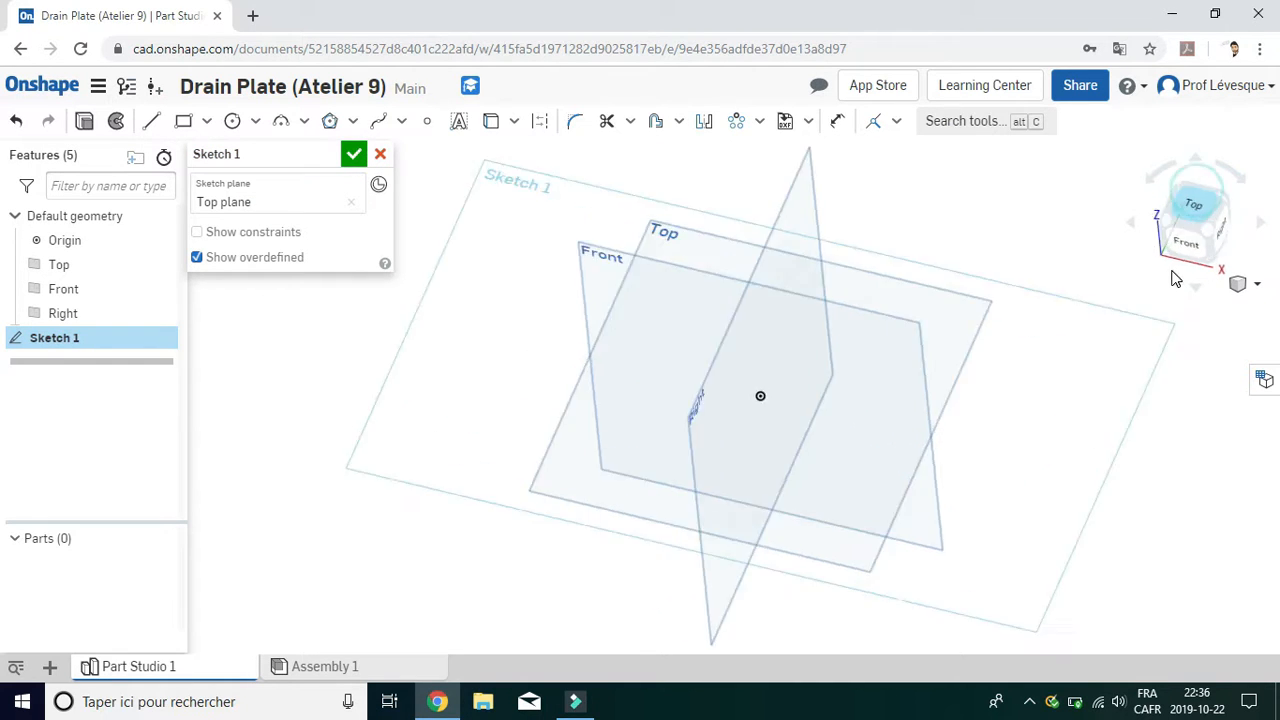
pyautogui.click(231, 121)
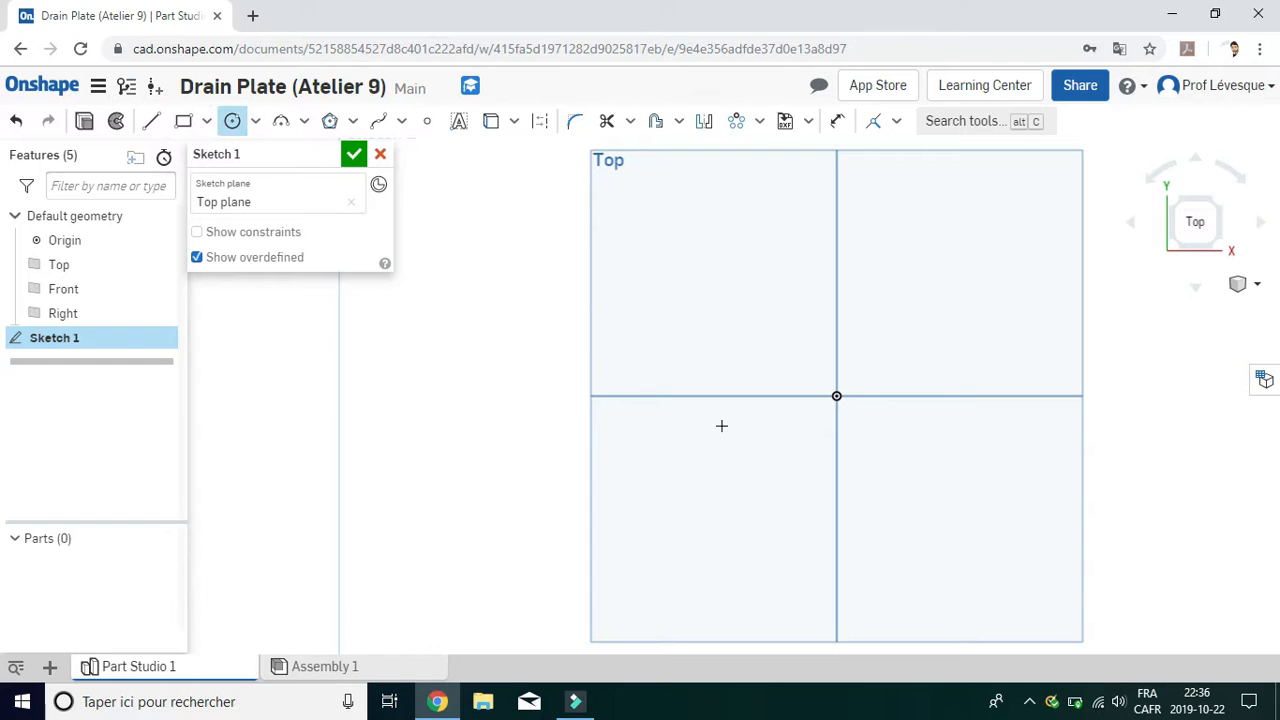
pyautogui.click(837, 396)
pyautogui.click(897, 219)
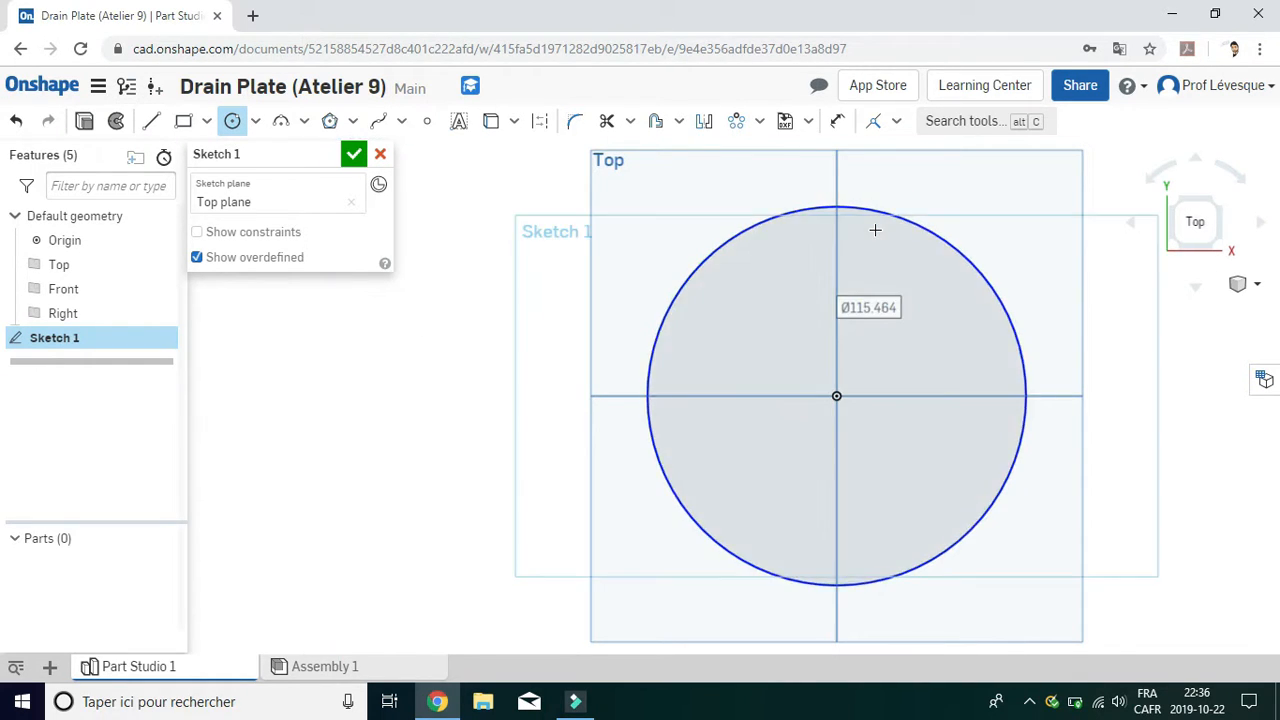
pyautogui.write('150')
pyautogui.press('Return')
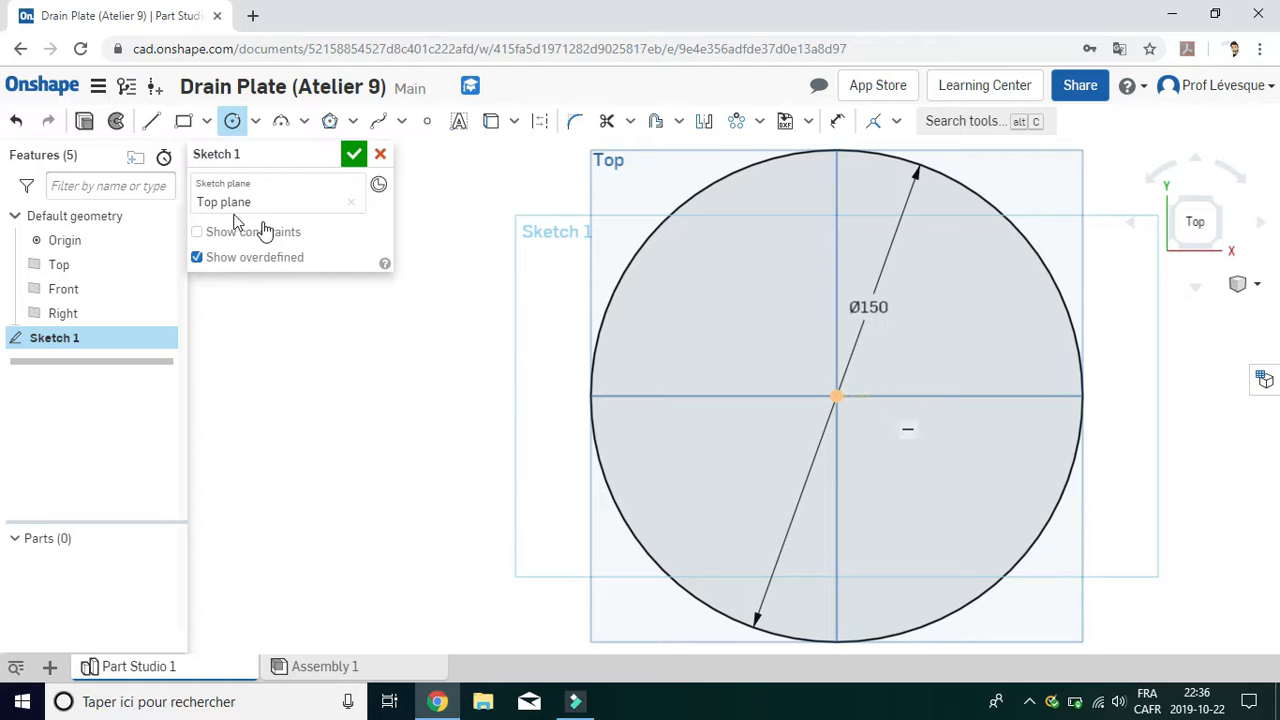
# Draw a 5 mm diameter circle centred on the origin inside the large circle
pyautogui.click(836, 397)
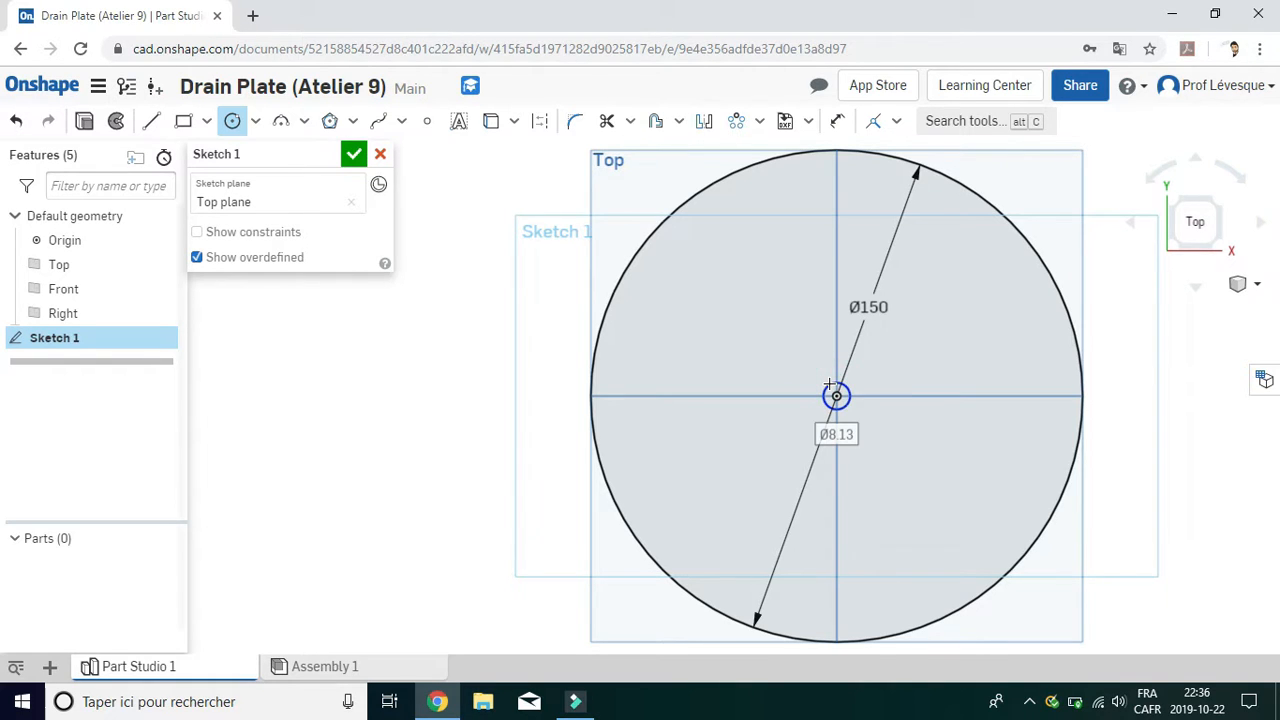
pyautogui.write('5')
pyautogui.press('Return')
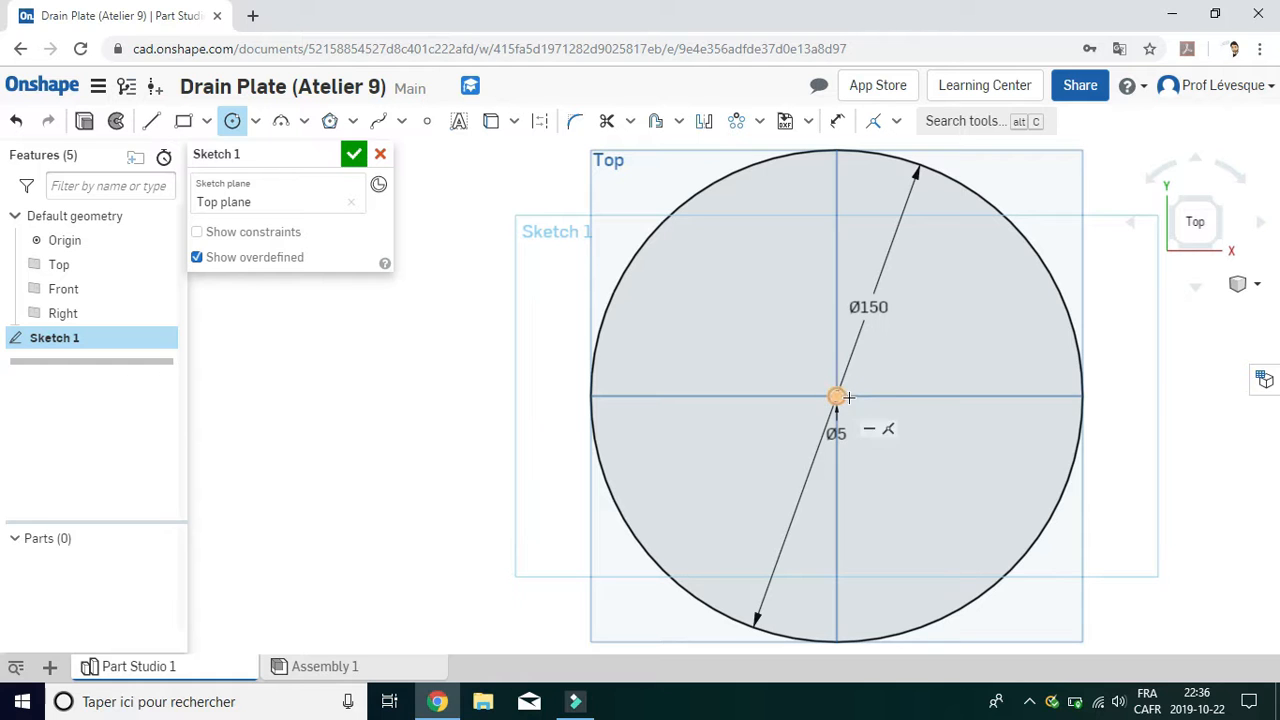
# Start a linear pattern of the 5 mm circle with 6 instances vertically and 6 instances horizontally
pyautogui.click(758, 123)
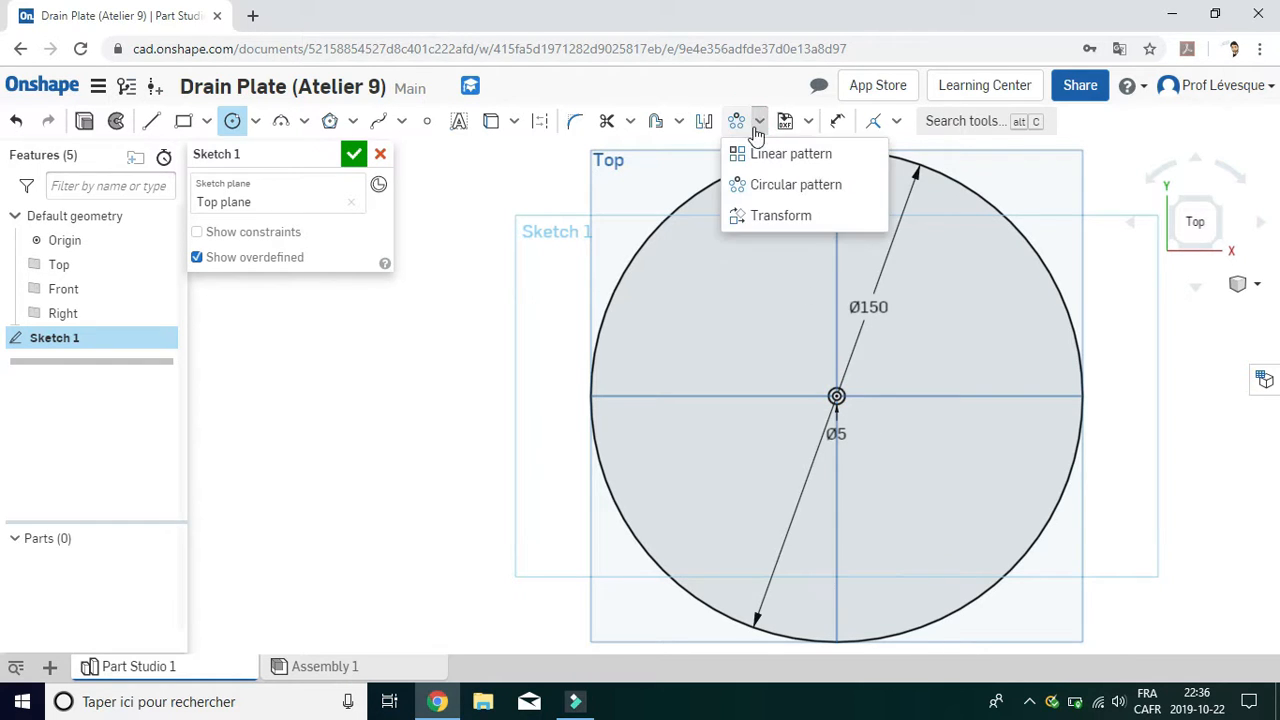
pyautogui.click(836, 157)
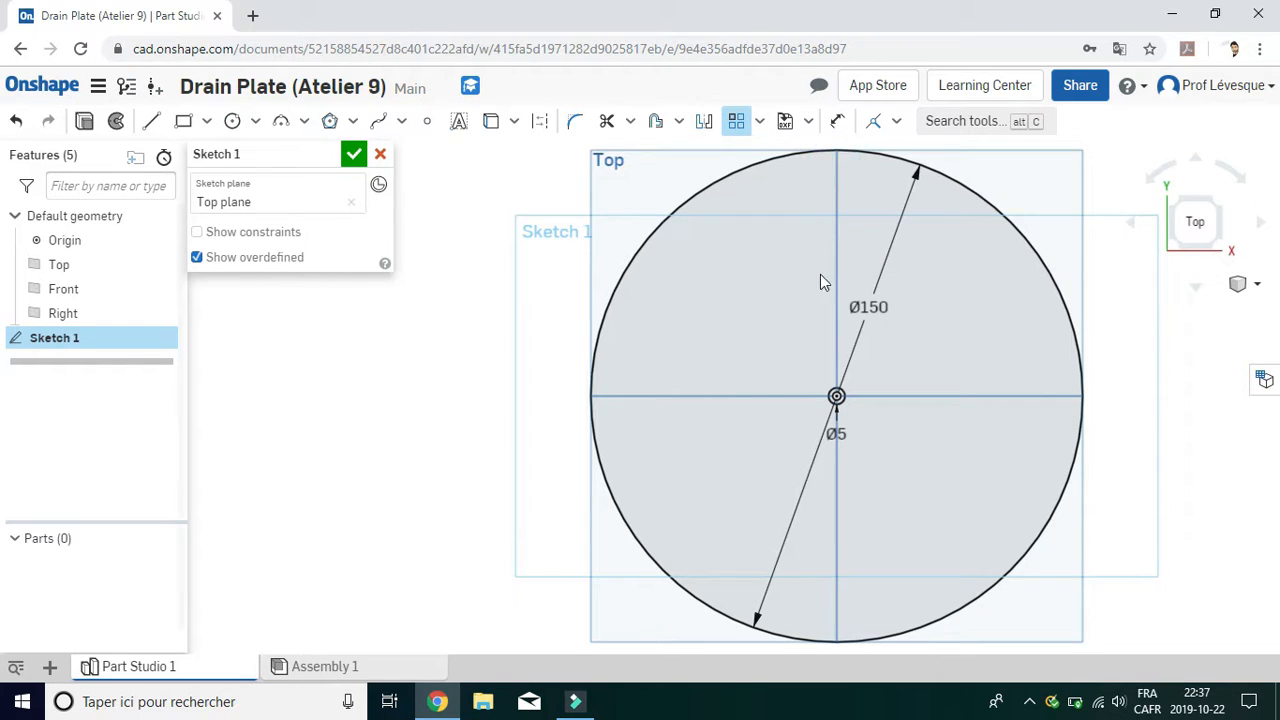
pyautogui.click(836, 398)
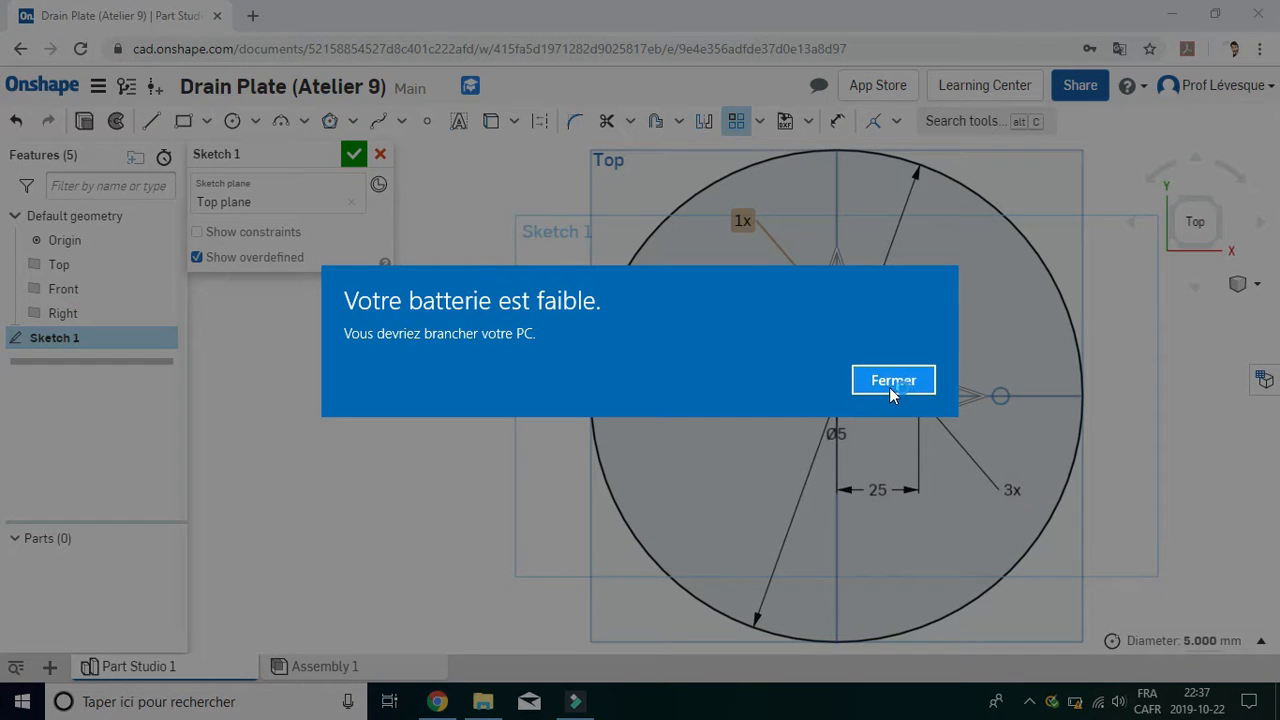
pyautogui.click(889, 386)
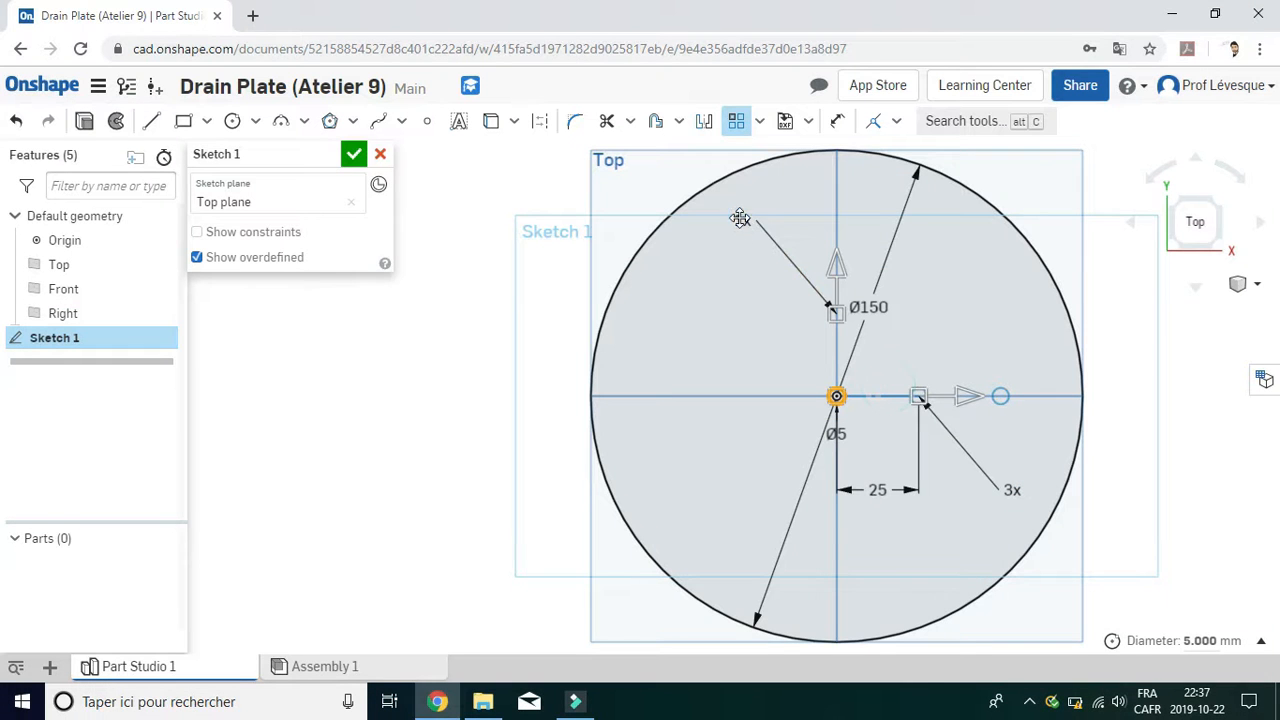
pyautogui.click(743, 221)
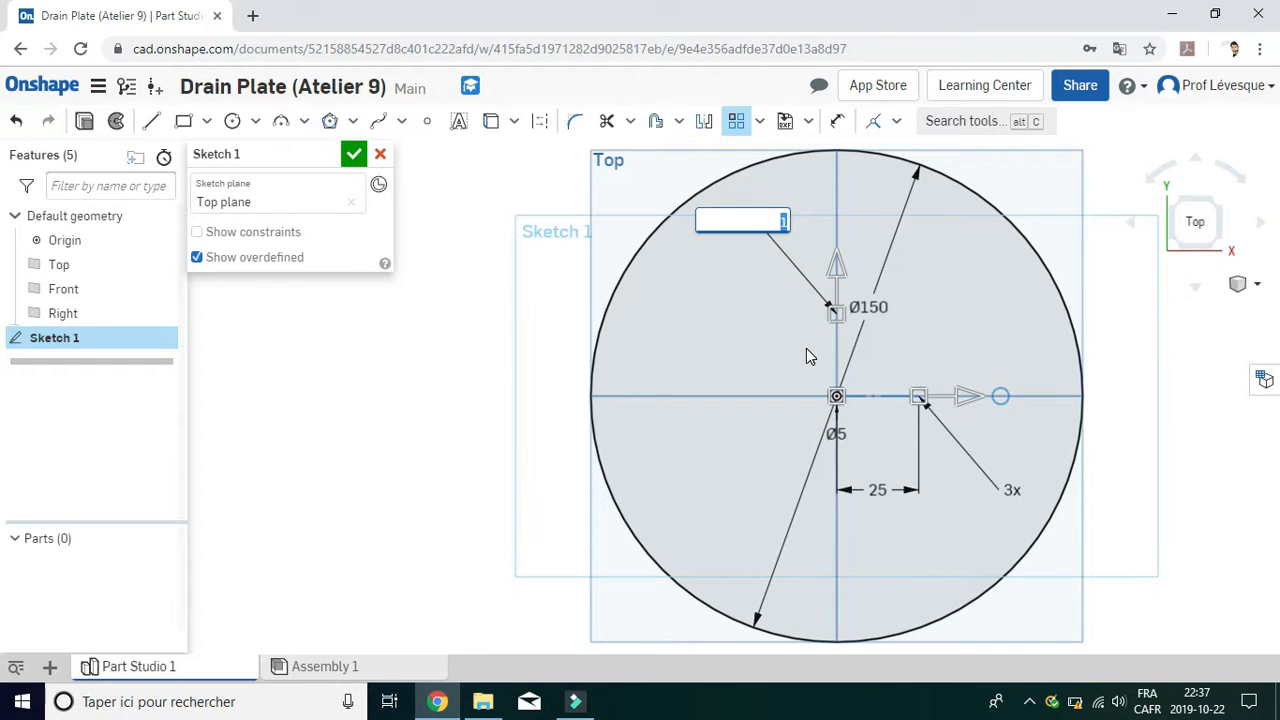
pyautogui.write('6')
pyautogui.press('Return')
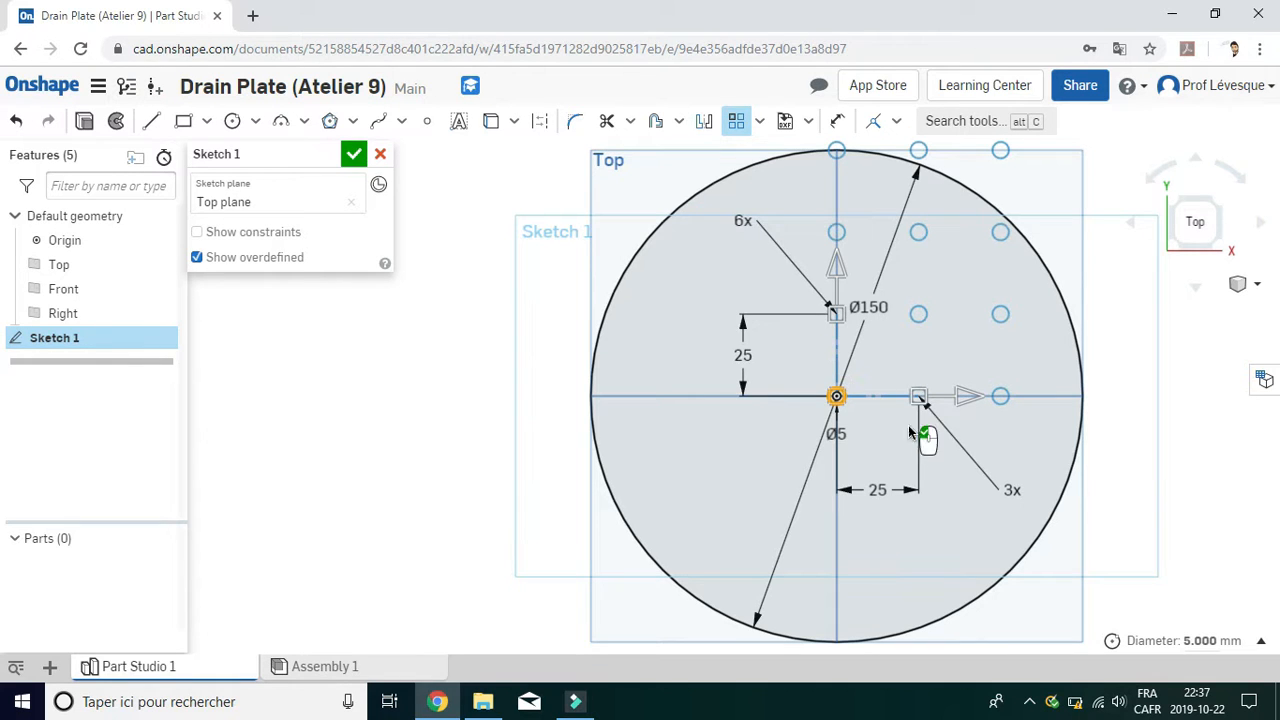
pyautogui.click(1012, 491)
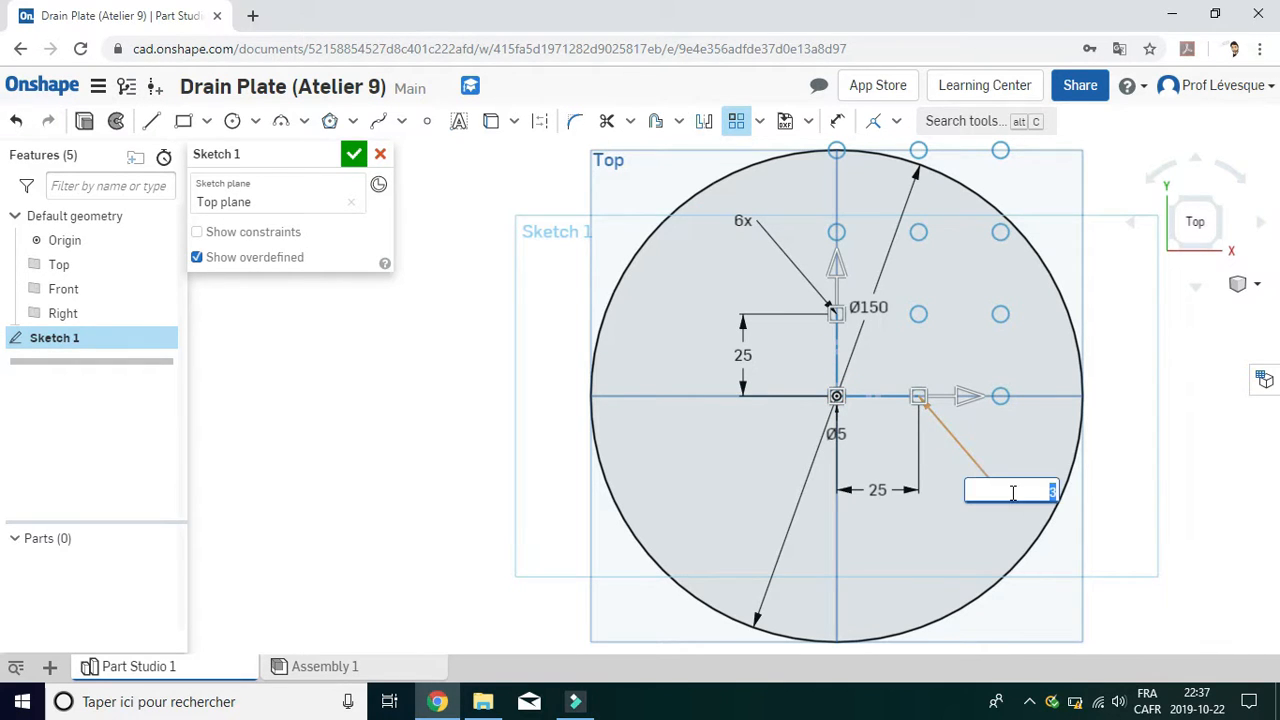
pyautogui.press('Return')
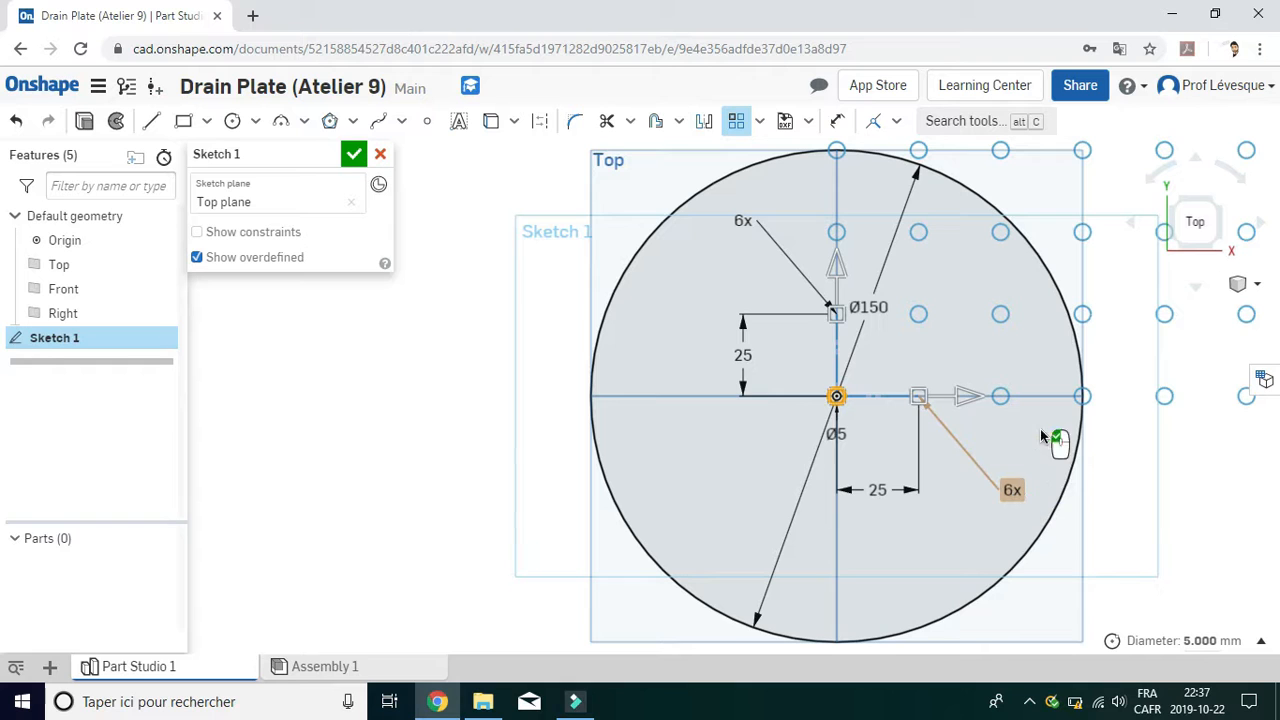
# Set the pattern spacing to 10 mm in both directions and finish the pattern and the sketch
pyautogui.doubleClick(742, 355)
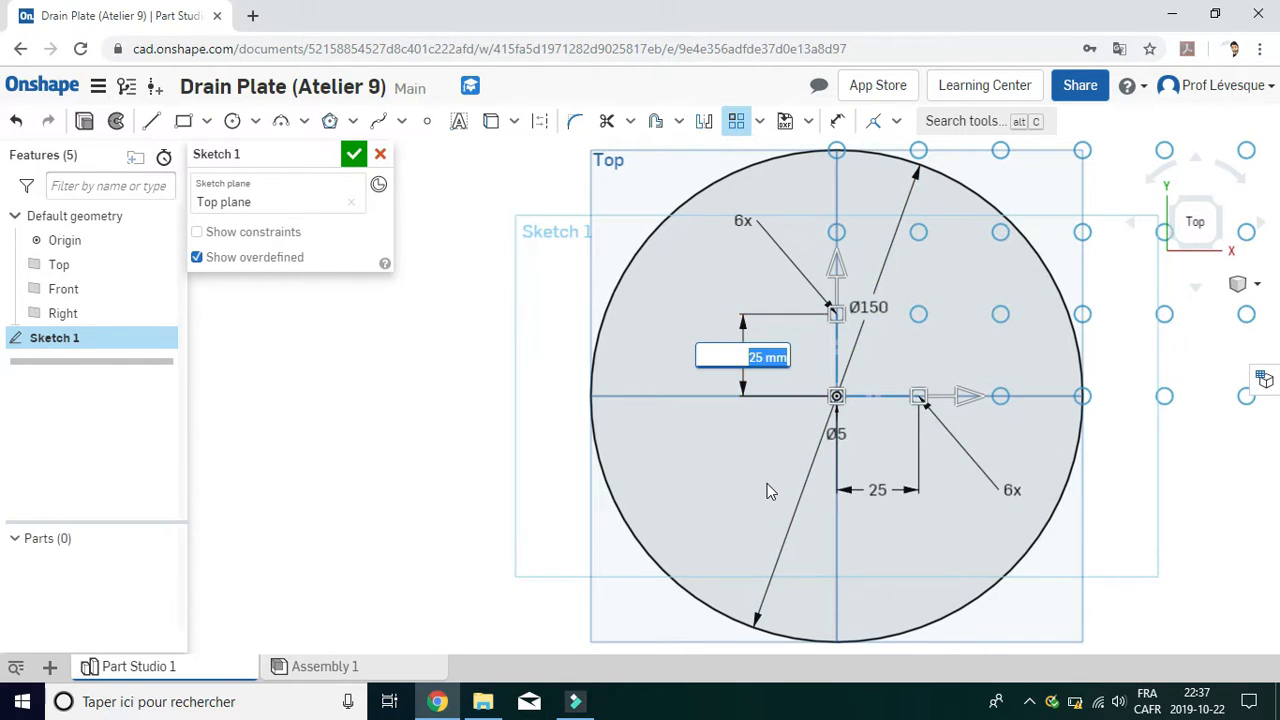
pyautogui.write('10')
pyautogui.press('Return')
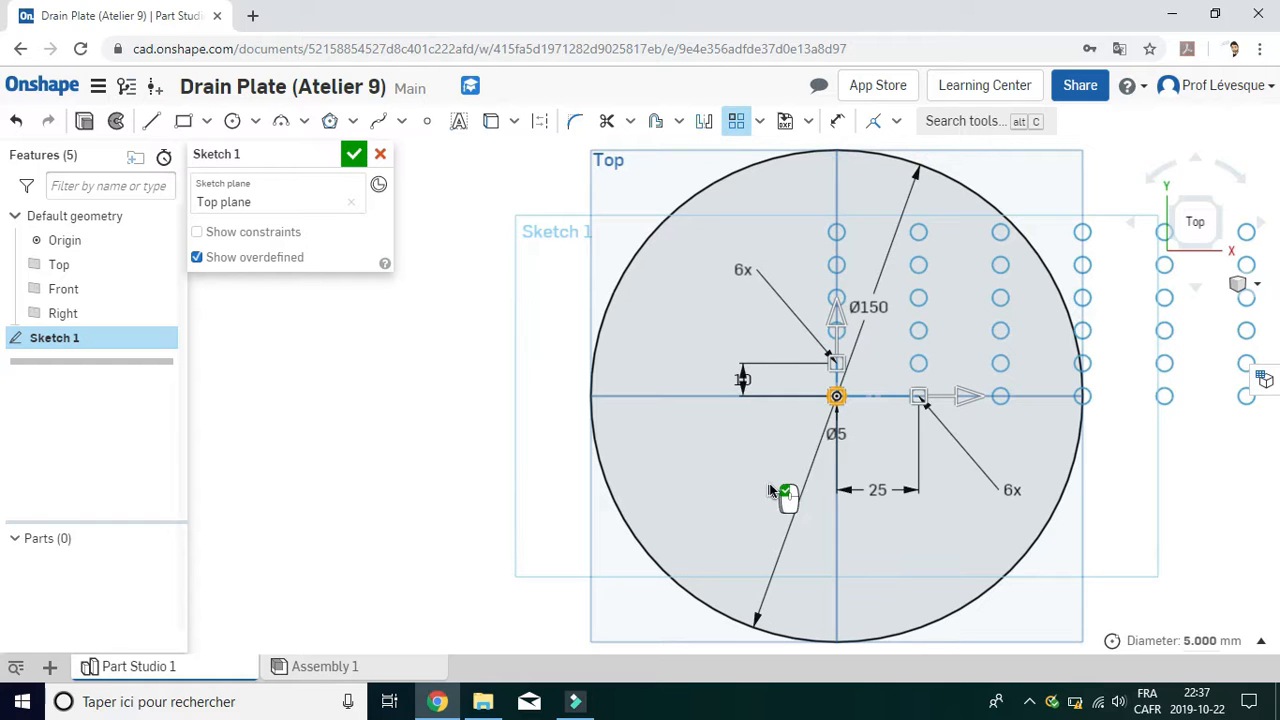
pyautogui.doubleClick(876, 493)
pyautogui.write('1')
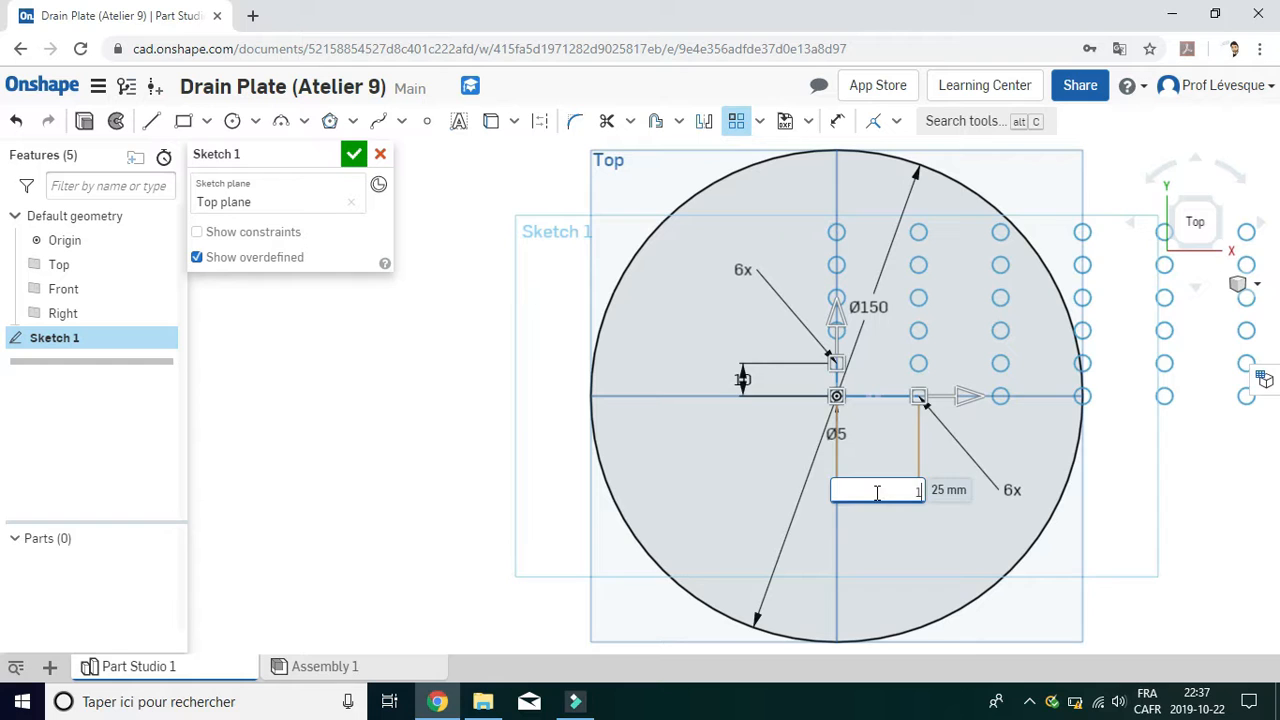
pyautogui.write('0')
pyautogui.press('Return')
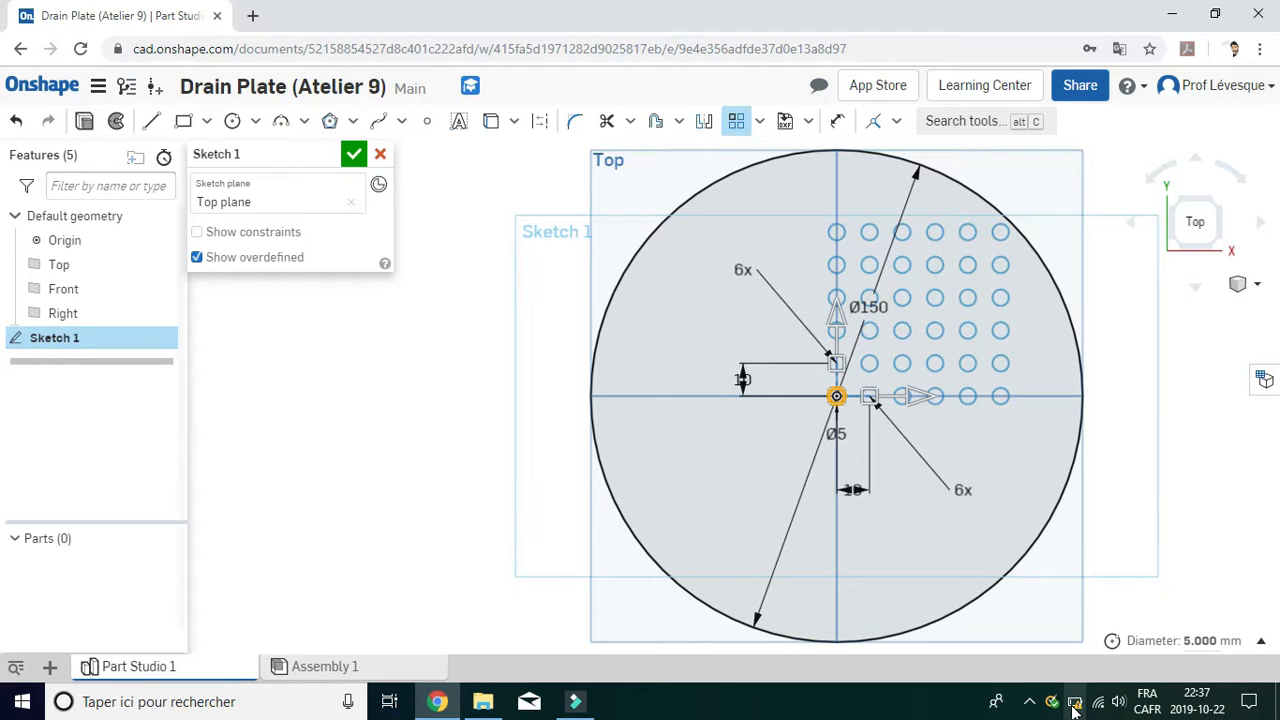
pyautogui.click(962, 489)
pyautogui.click(502, 287)
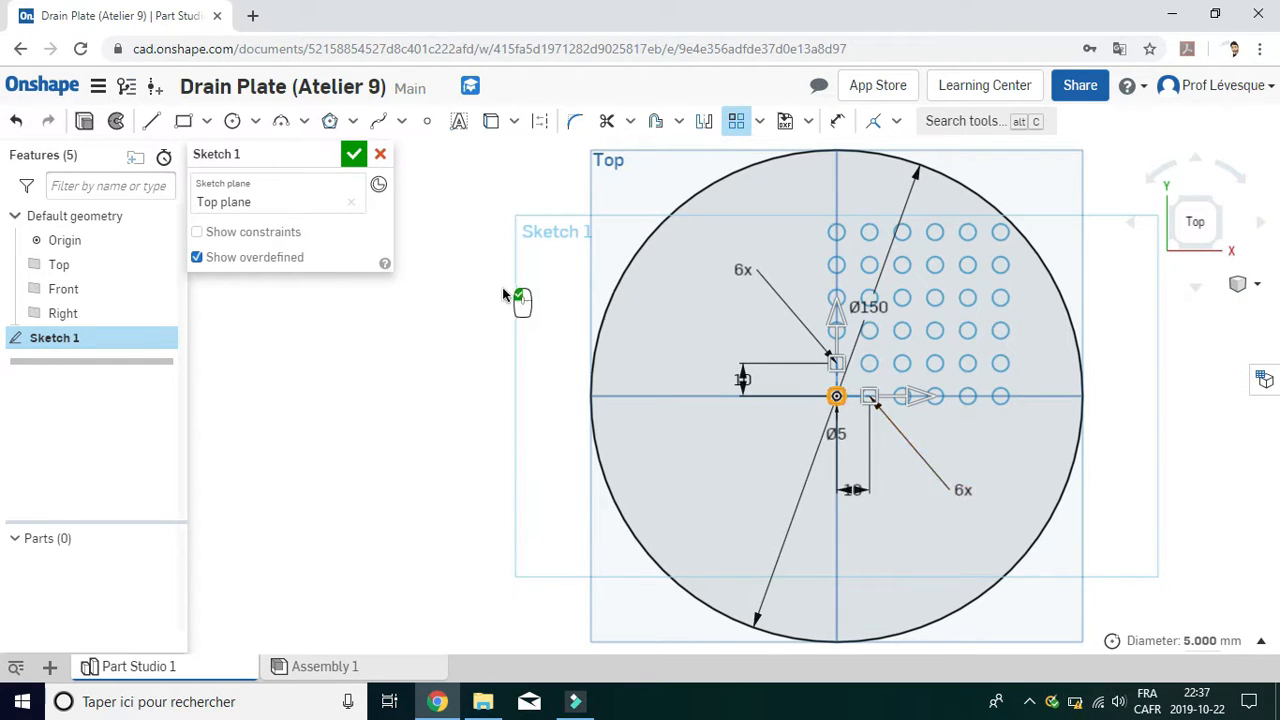
pyautogui.click(353, 156)
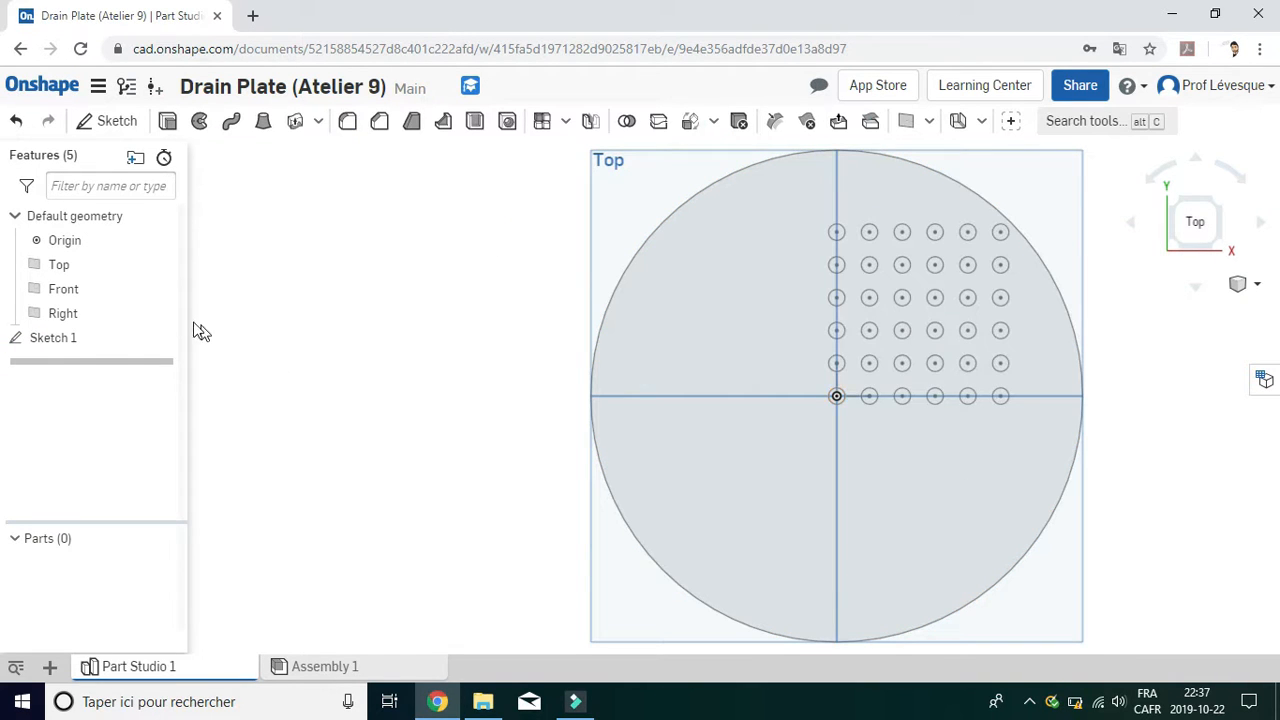
pyautogui.click(88, 340)
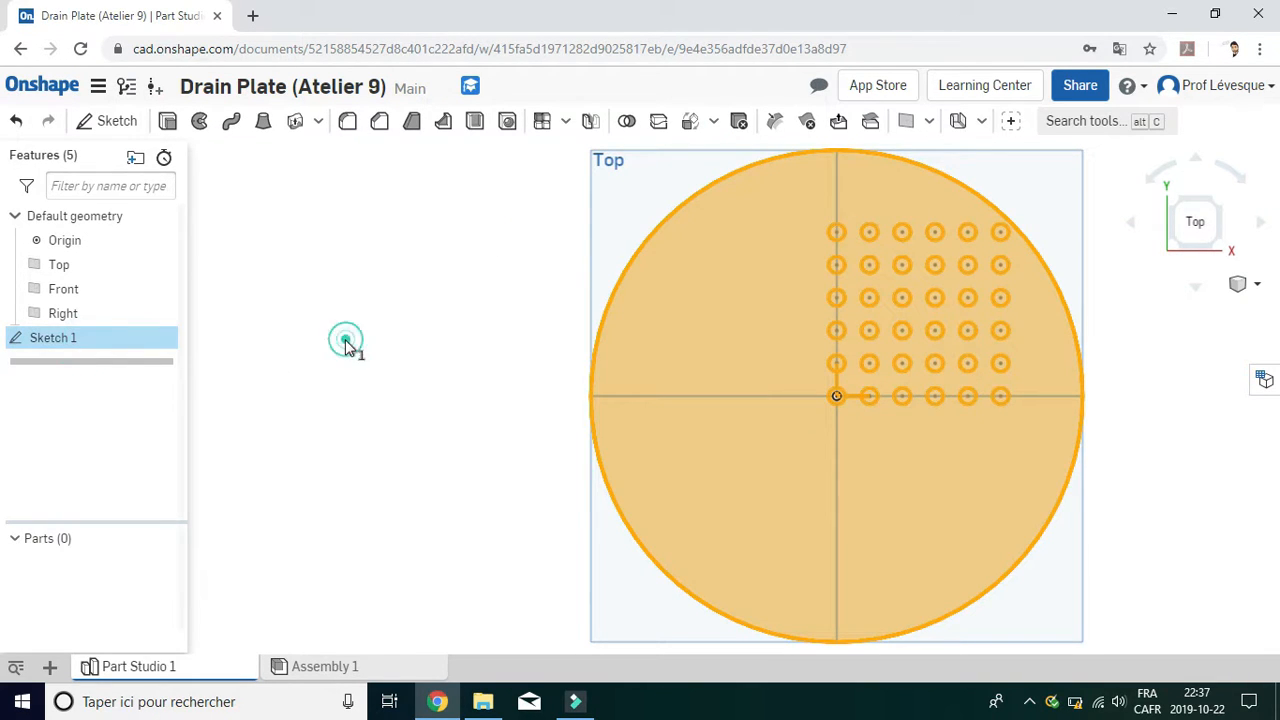
pyautogui.click(522, 238)
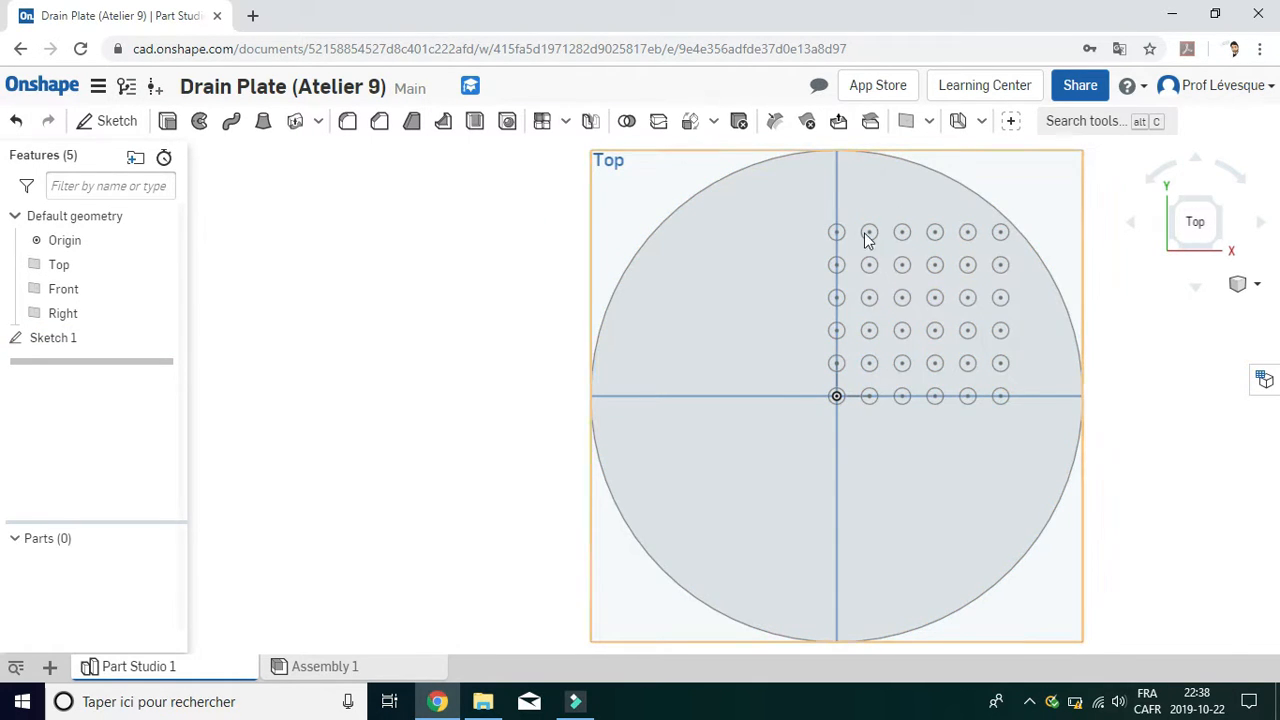
pyautogui.click(837, 397)
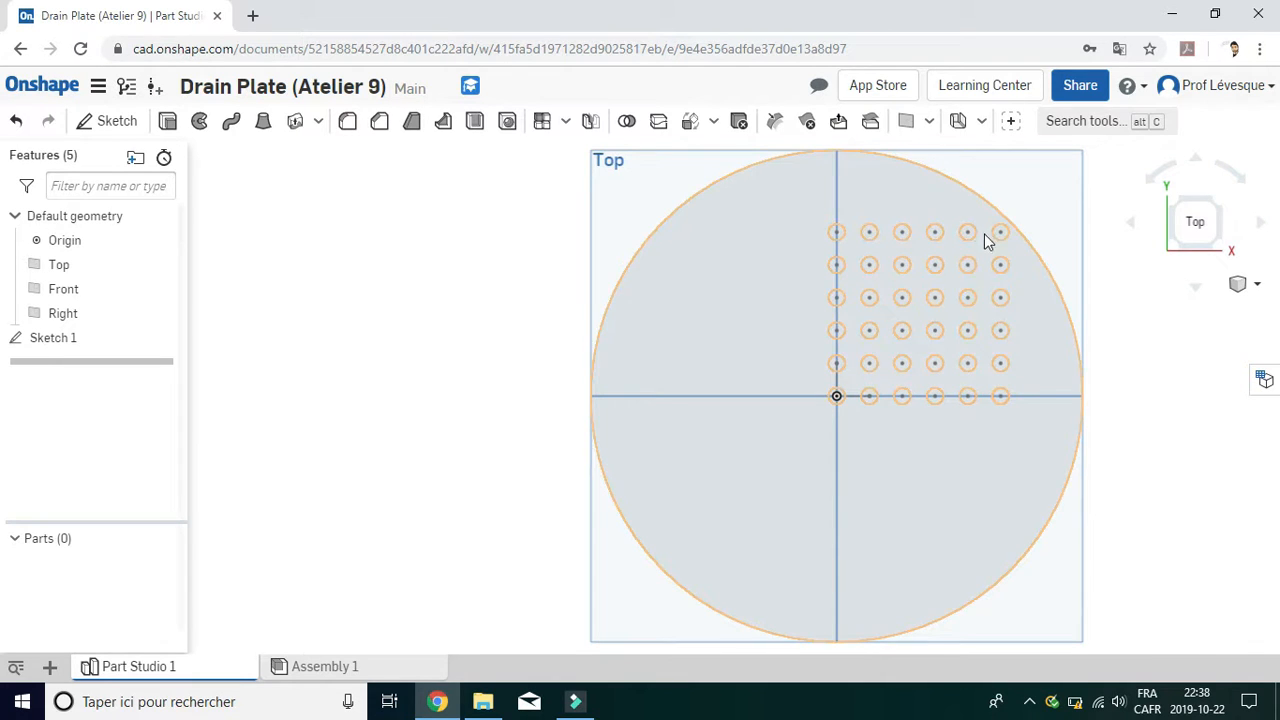
pyautogui.click(870, 397)
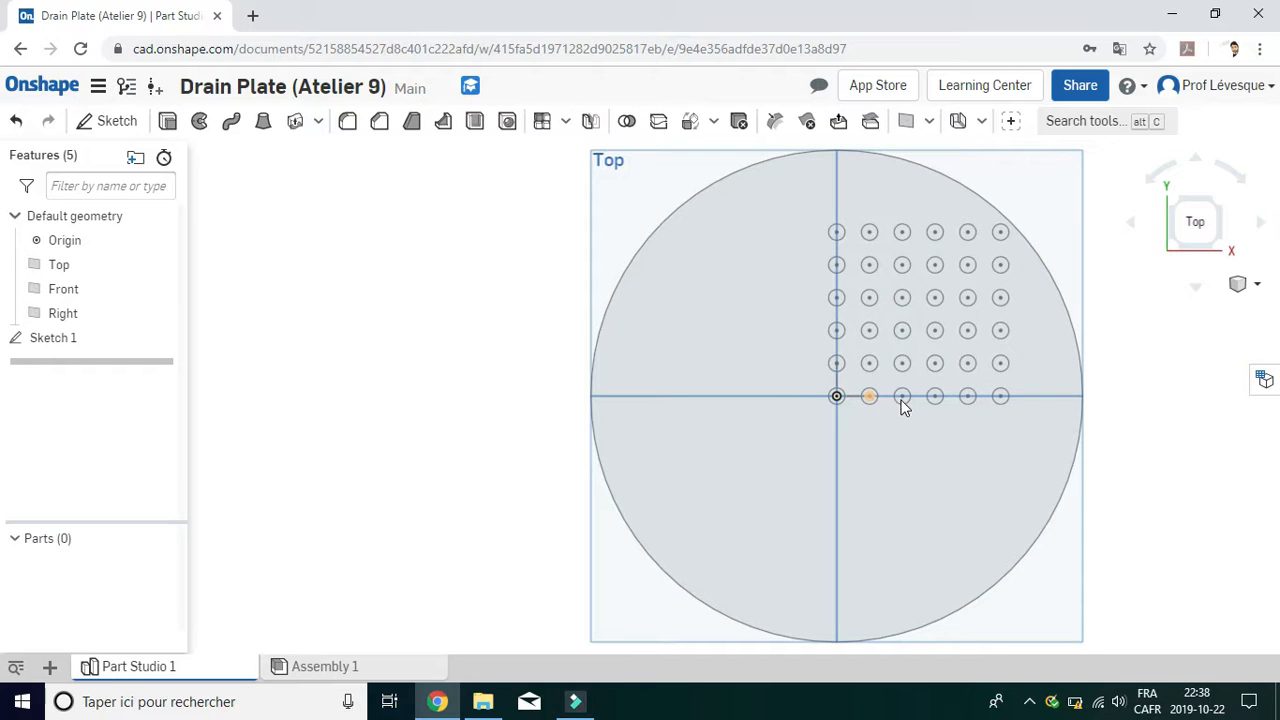
# Reopen the plate sketch and delete the patterned circle at the upper-right corner of the grid
pyautogui.click(50, 338)
pyautogui.doubleClick(968, 331)
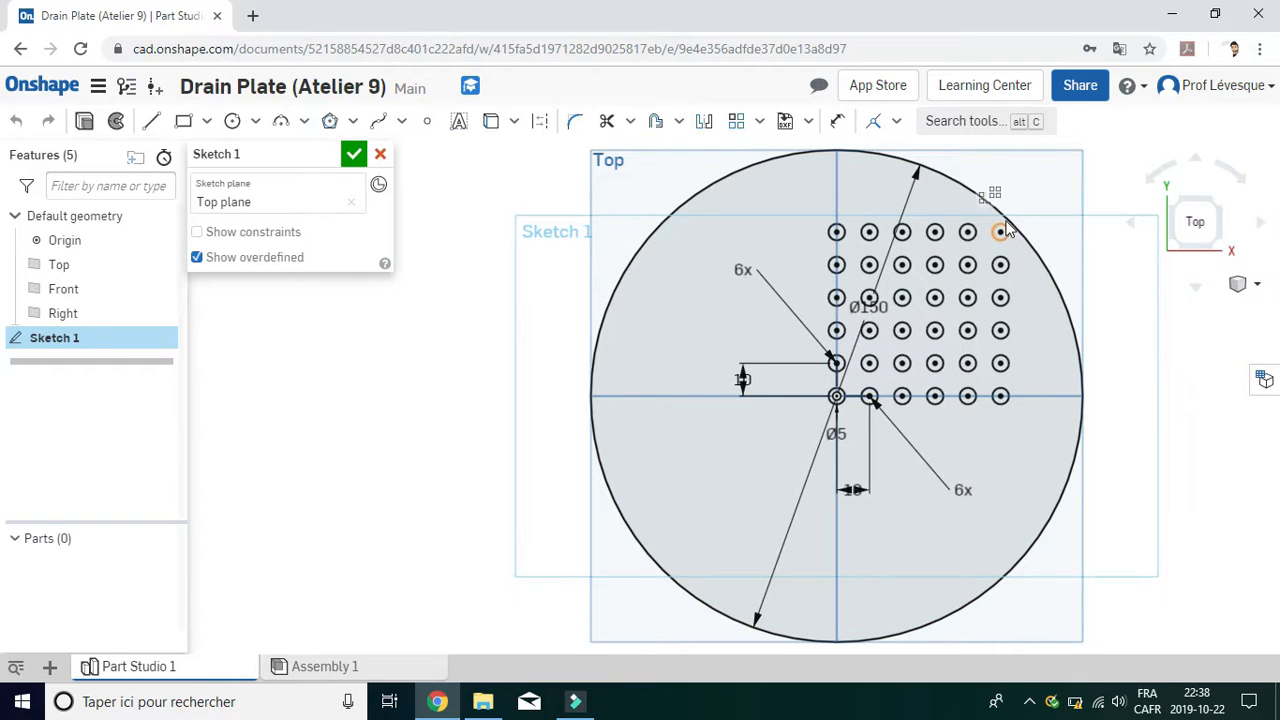
pyautogui.click(997, 234)
pyautogui.click(1000, 232)
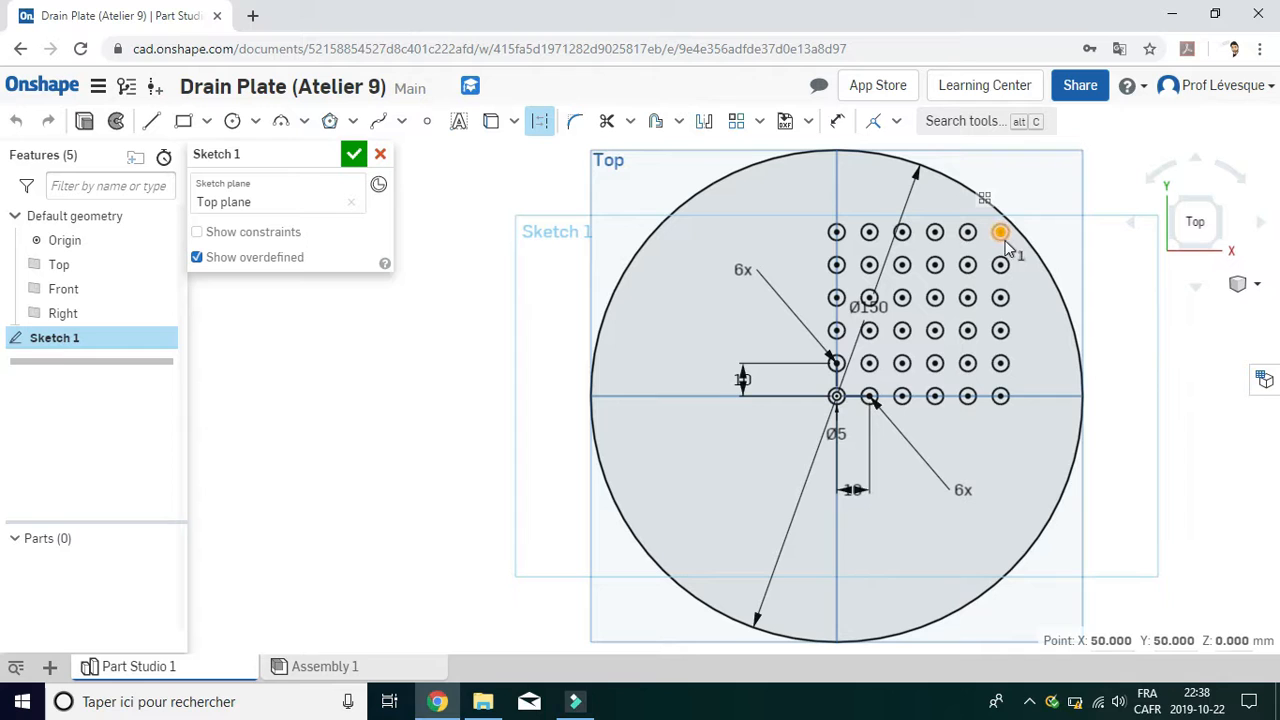
pyautogui.click(1005, 239)
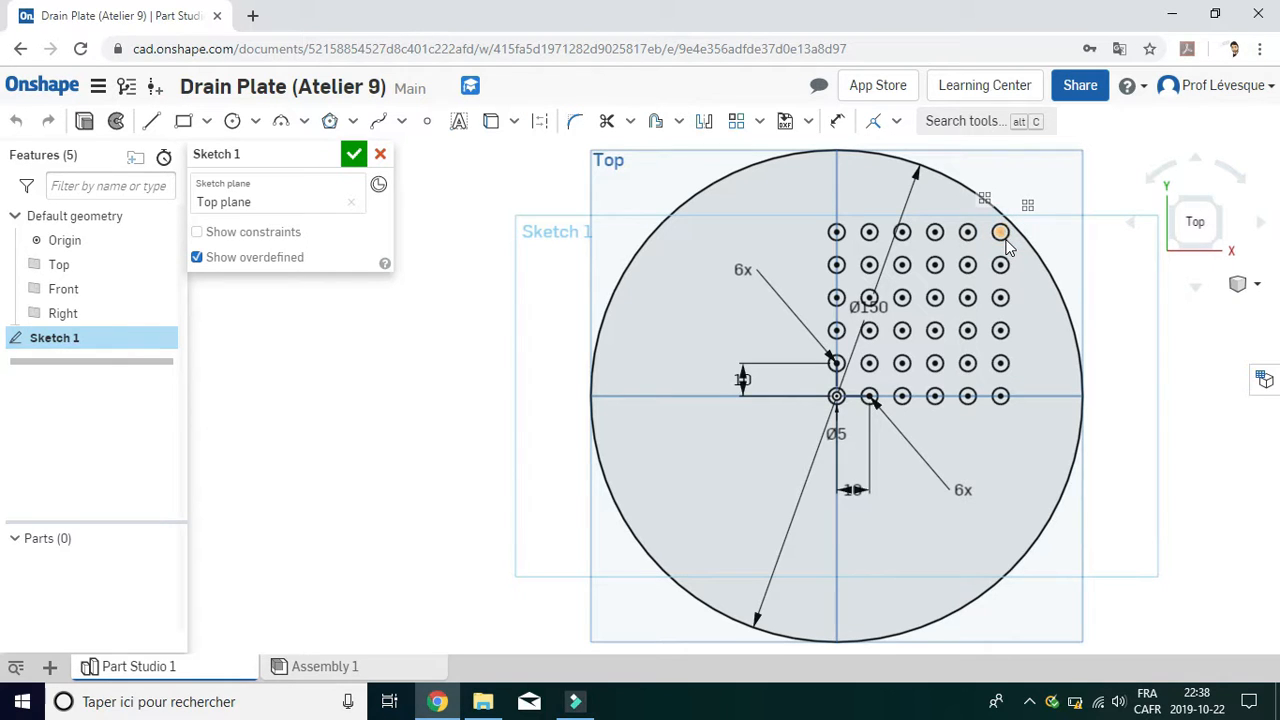
pyautogui.click(1008, 240)
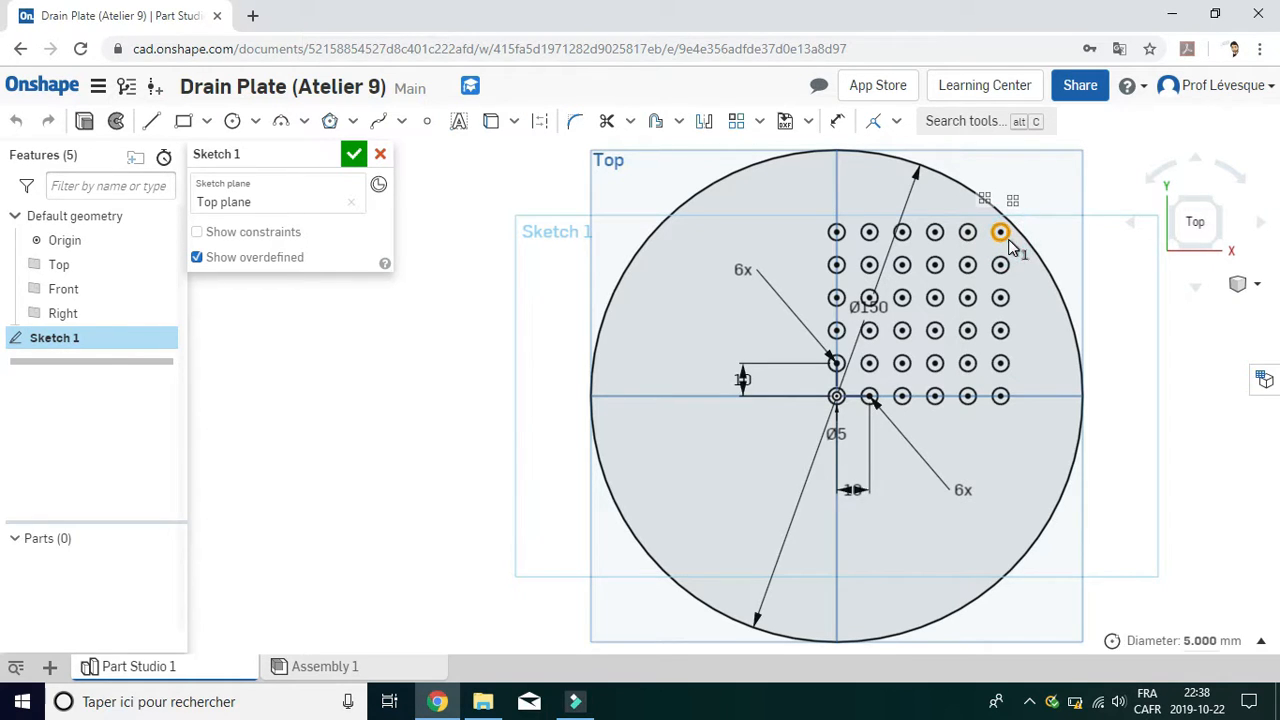
pyautogui.rightClick(1009, 241)
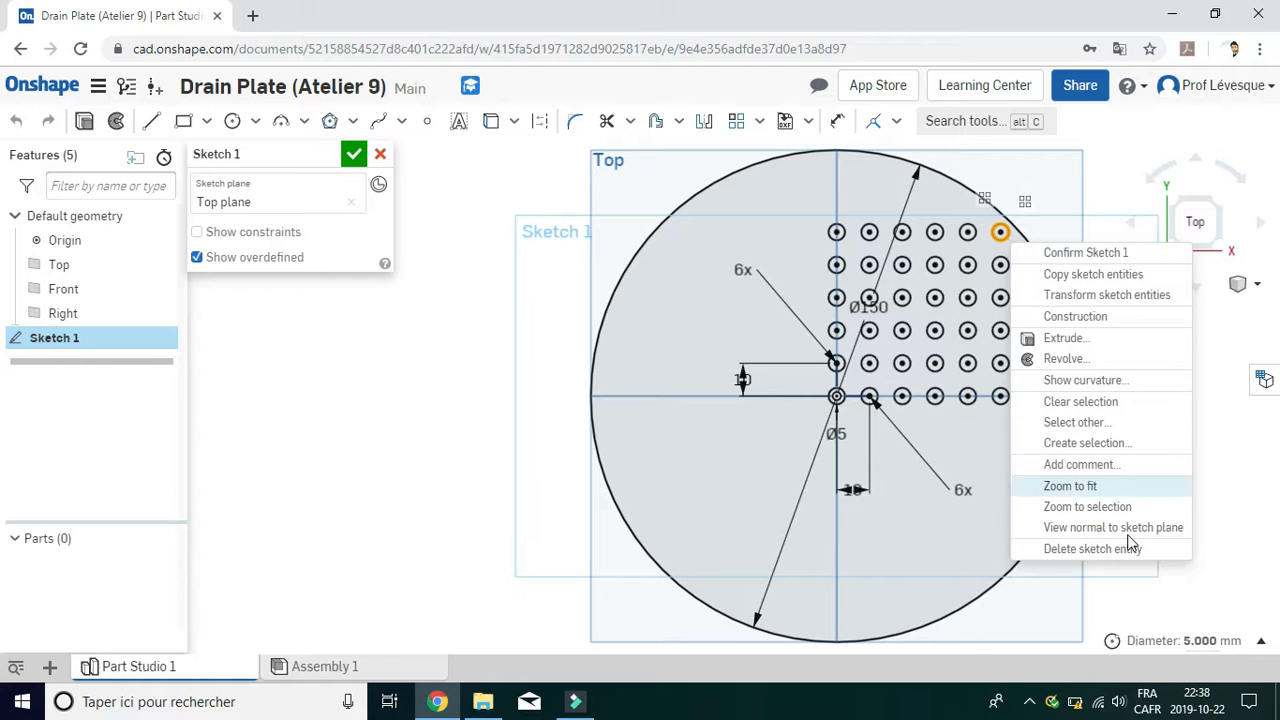
pyautogui.click(1158, 553)
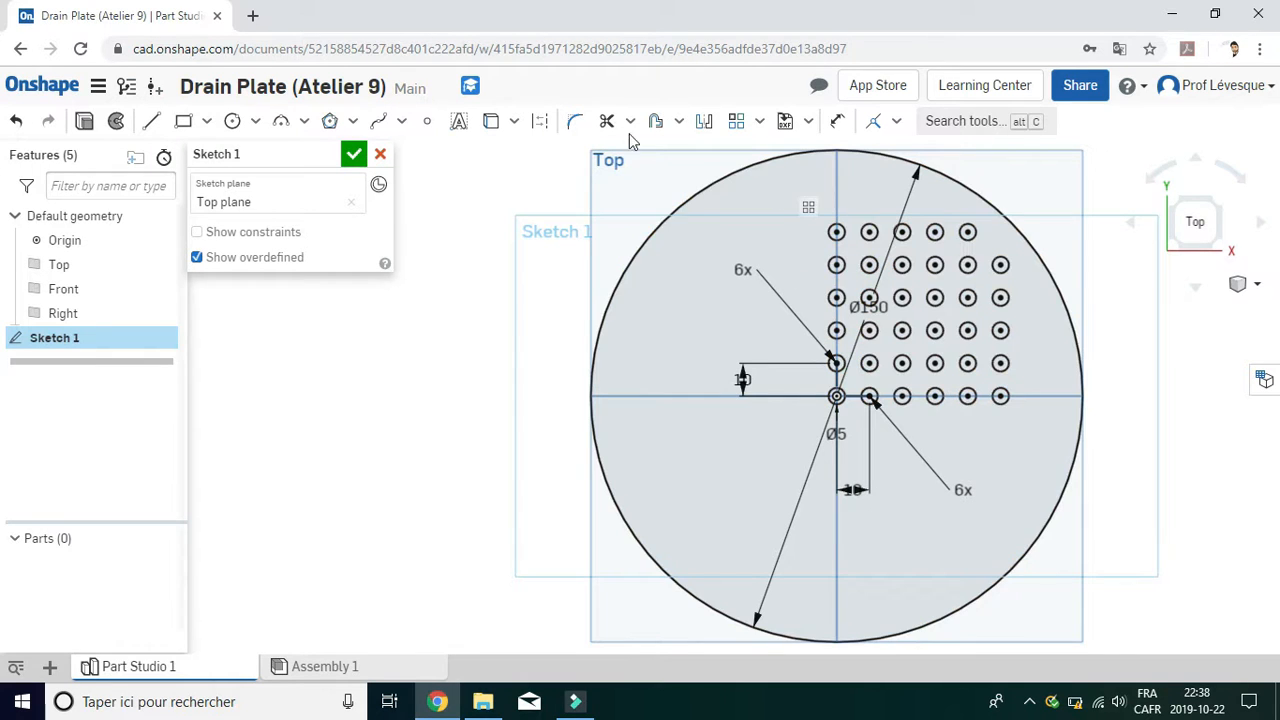
# Mirror the grid of 5 mm circles about the vertical Right plane to fill the upper half of the plate sketch
pyautogui.click(705, 122)
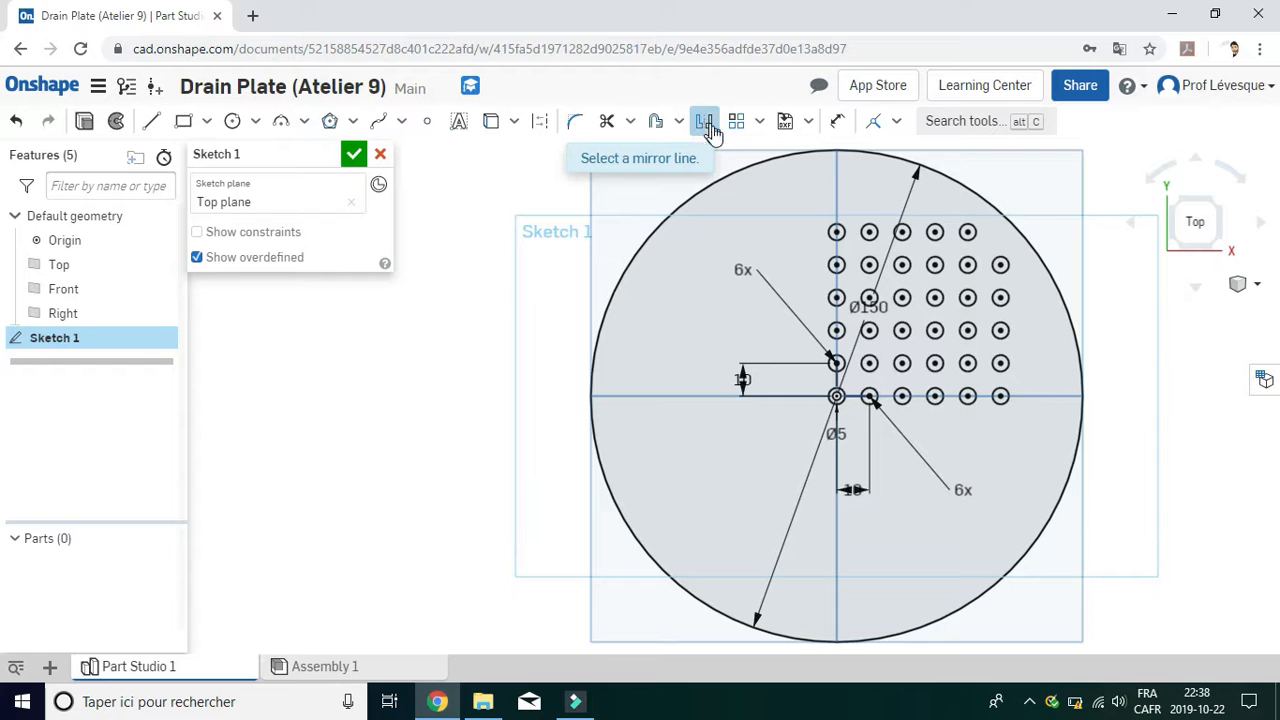
pyautogui.click(836, 186)
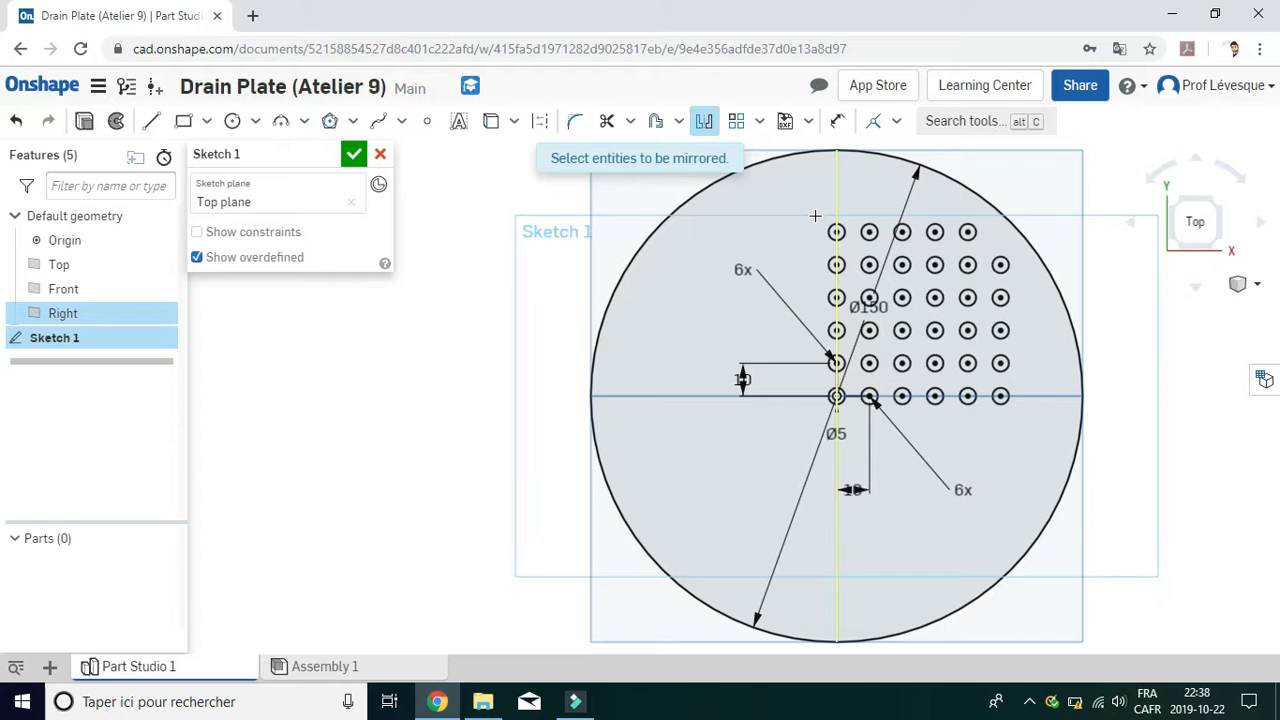
pyautogui.moveTo(815, 216); pyautogui.dragTo(1035, 415)
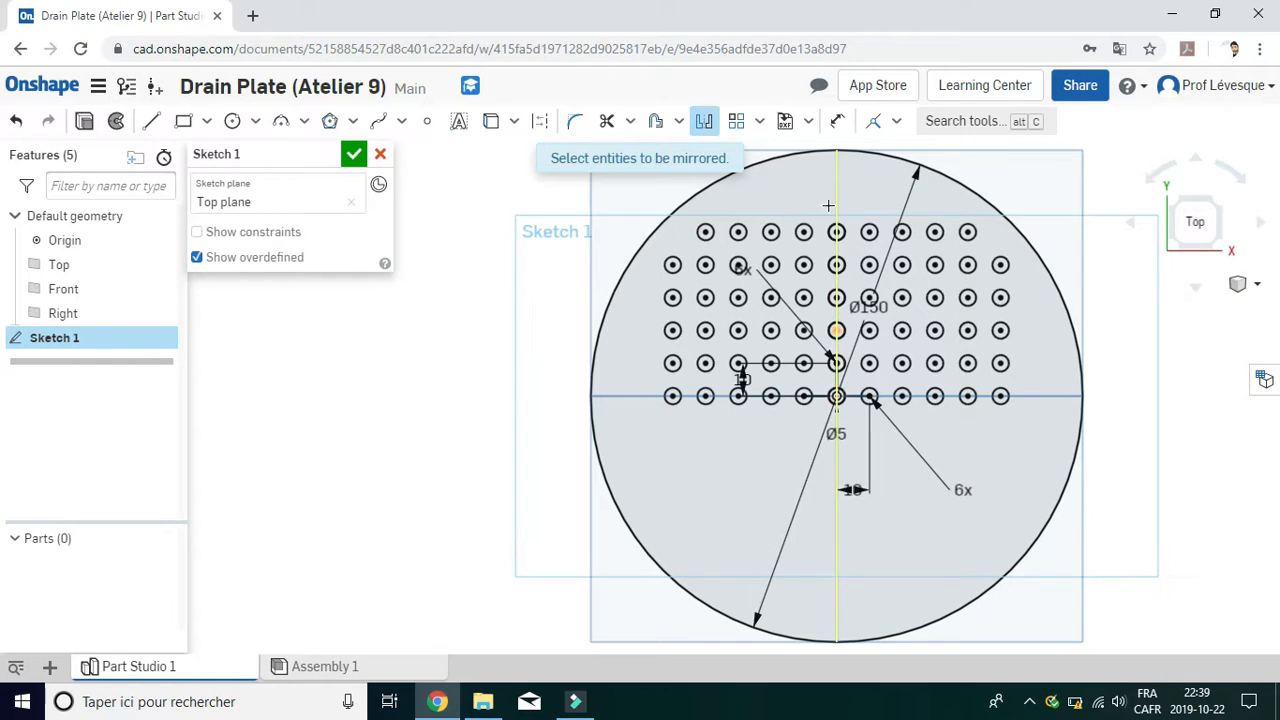
# Mirror the upper half's circles about the horizontal Front plane and finish the plate sketch
pyautogui.click(706, 124)
pyautogui.click(706, 128)
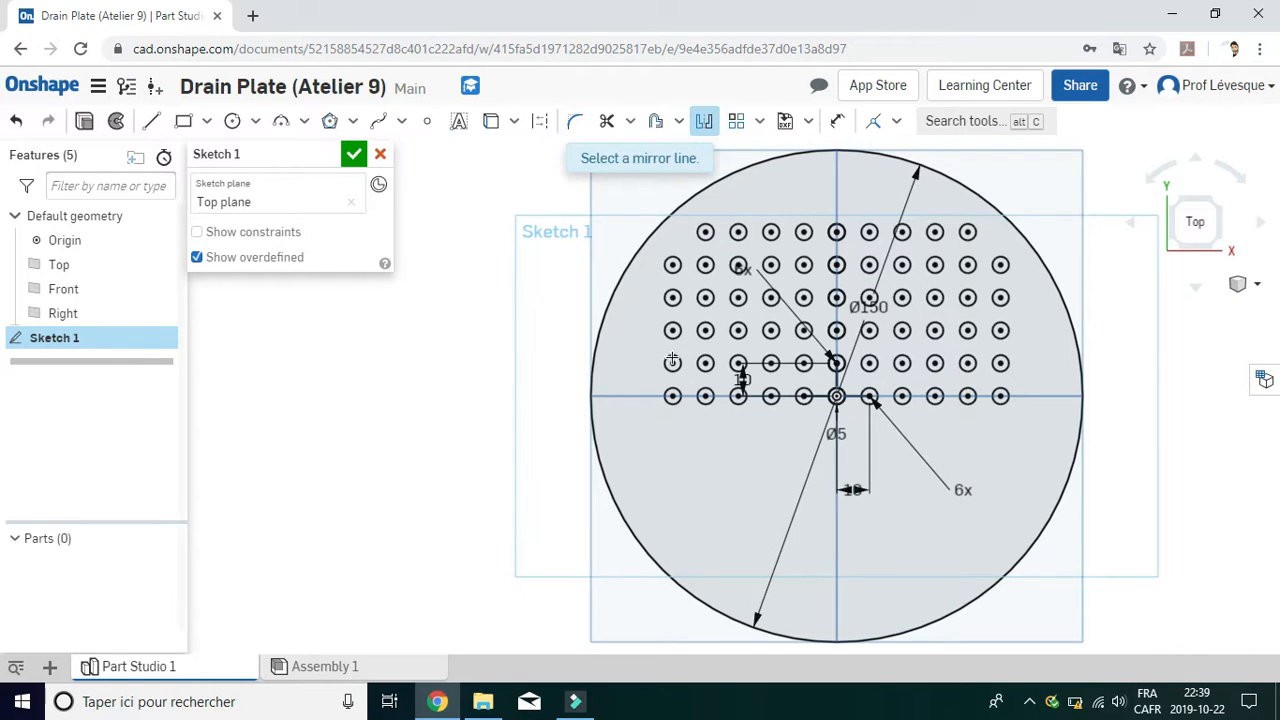
pyautogui.click(649, 394)
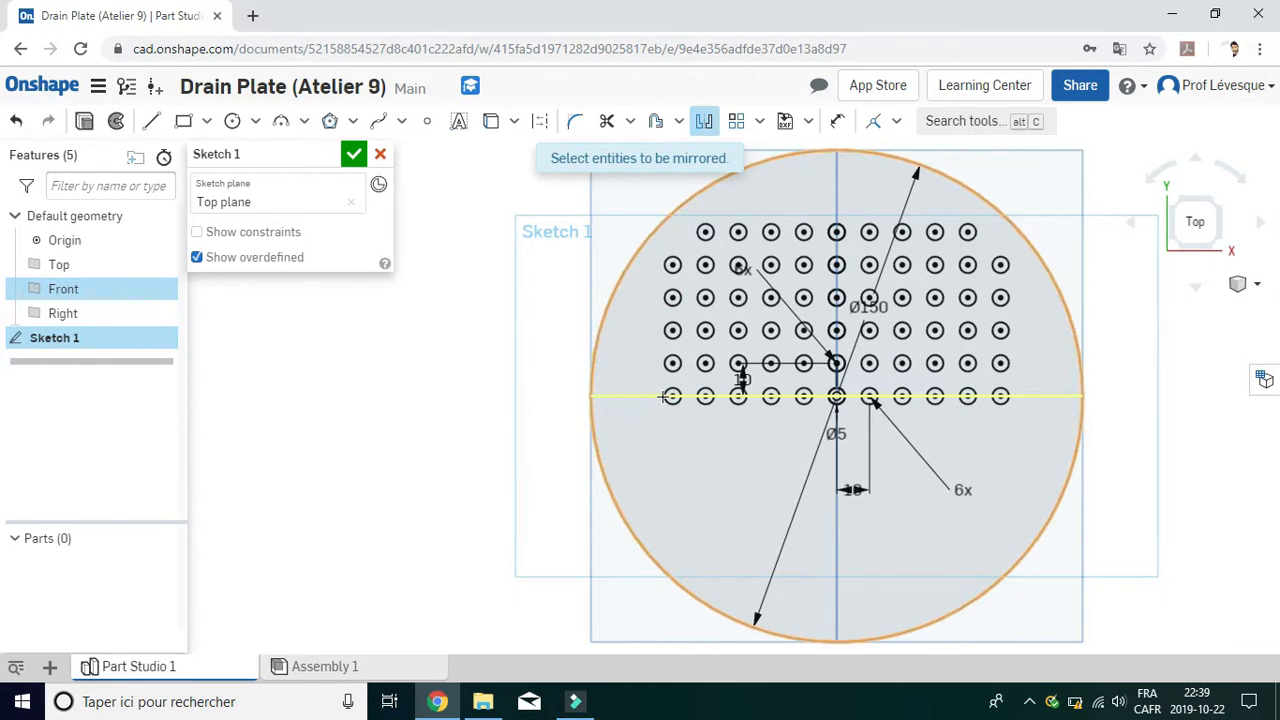
pyautogui.moveTo(642, 208); pyautogui.dragTo(1024, 419)
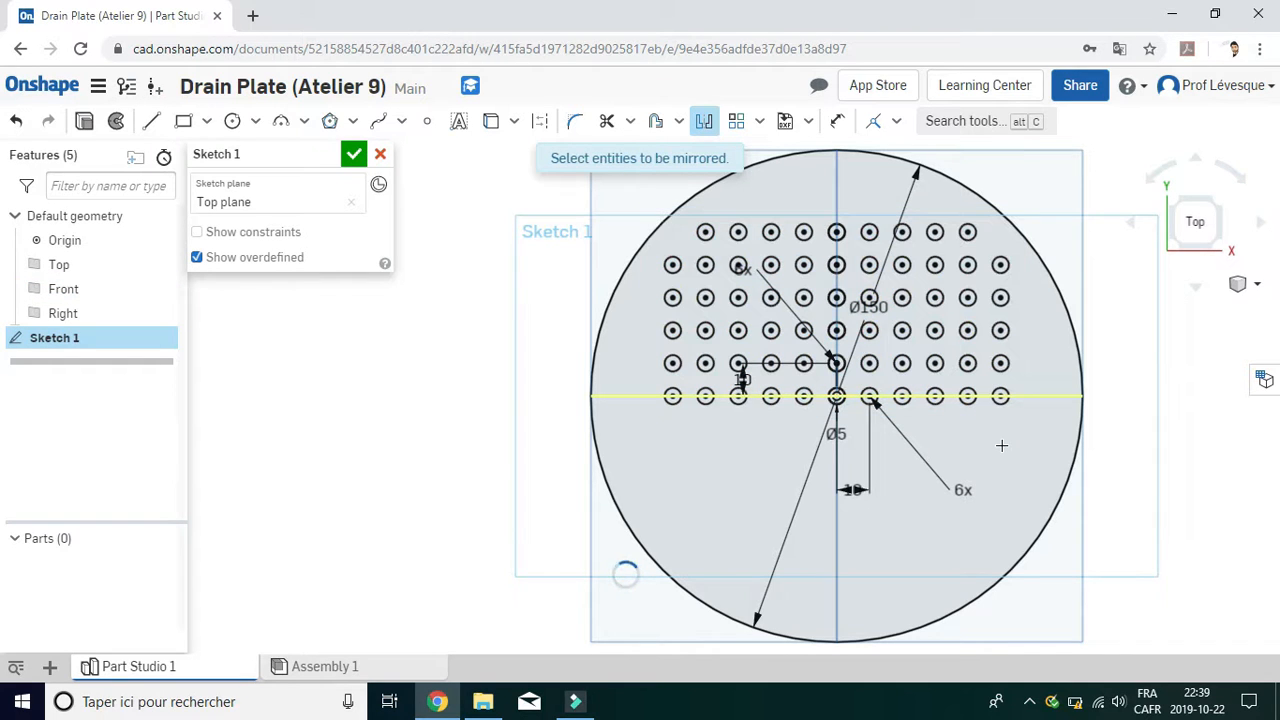
pyautogui.click(353, 154)
# Extrude the perforated plate region of the sketch as a new solid with a blind depth of 5 mm
pyautogui.moveTo(1148, 526)
pyautogui.mouseDown(button='right')
pyautogui.moveTo(1109, 443)
pyautogui.moveTo(1154, 394)
pyautogui.moveTo(1244, 385)
pyautogui.moveTo(1263, 370)
pyautogui.mouseUp(button='right')
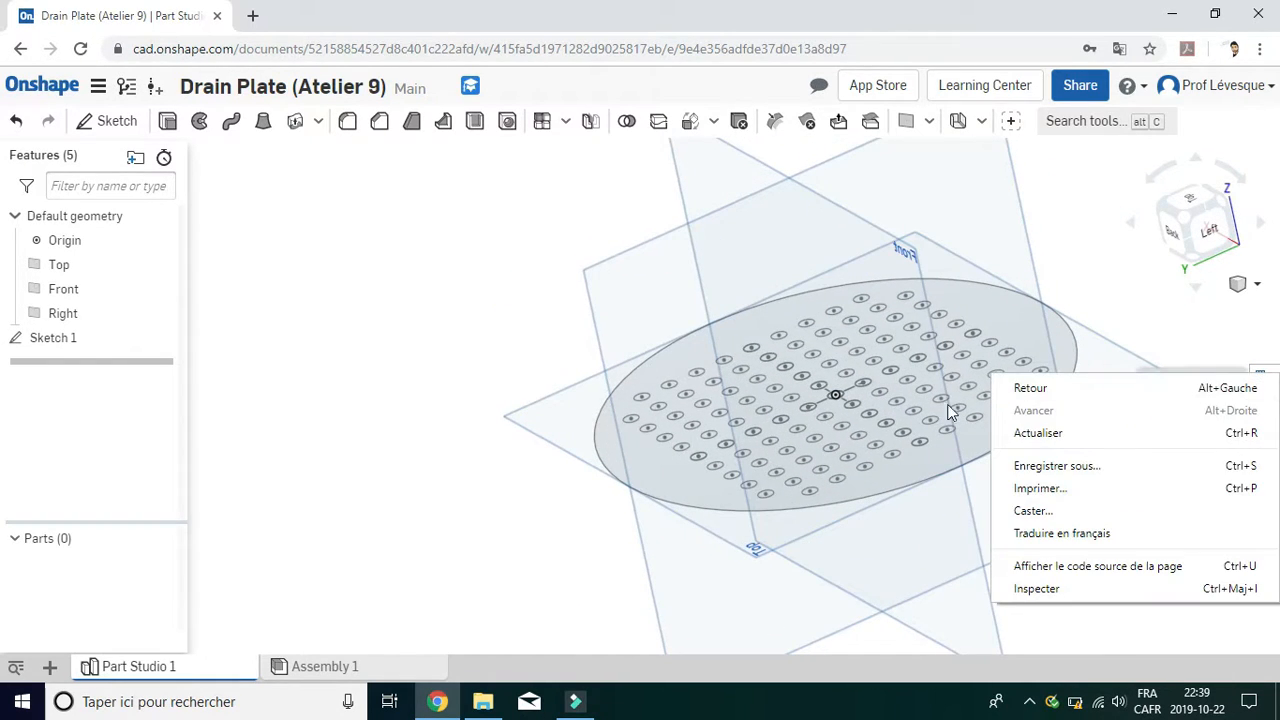
pyautogui.rightClick(437, 291)
pyautogui.click(282, 210)
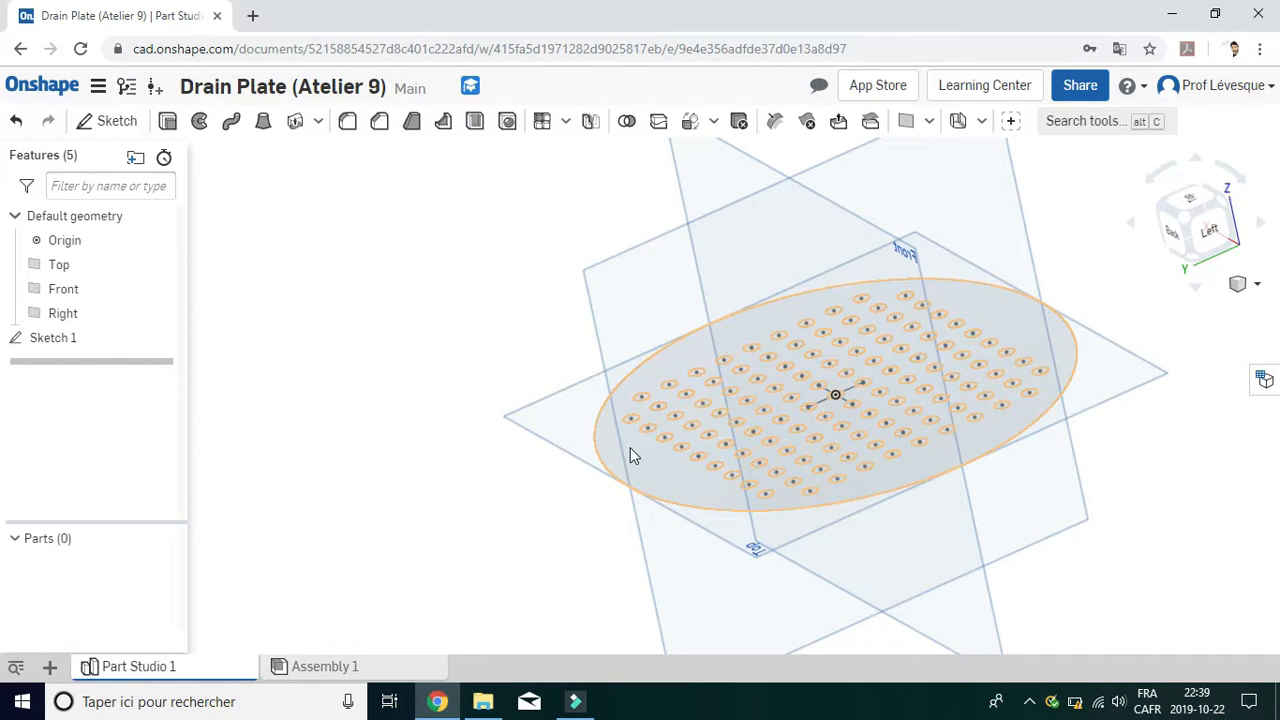
pyautogui.click(167, 130)
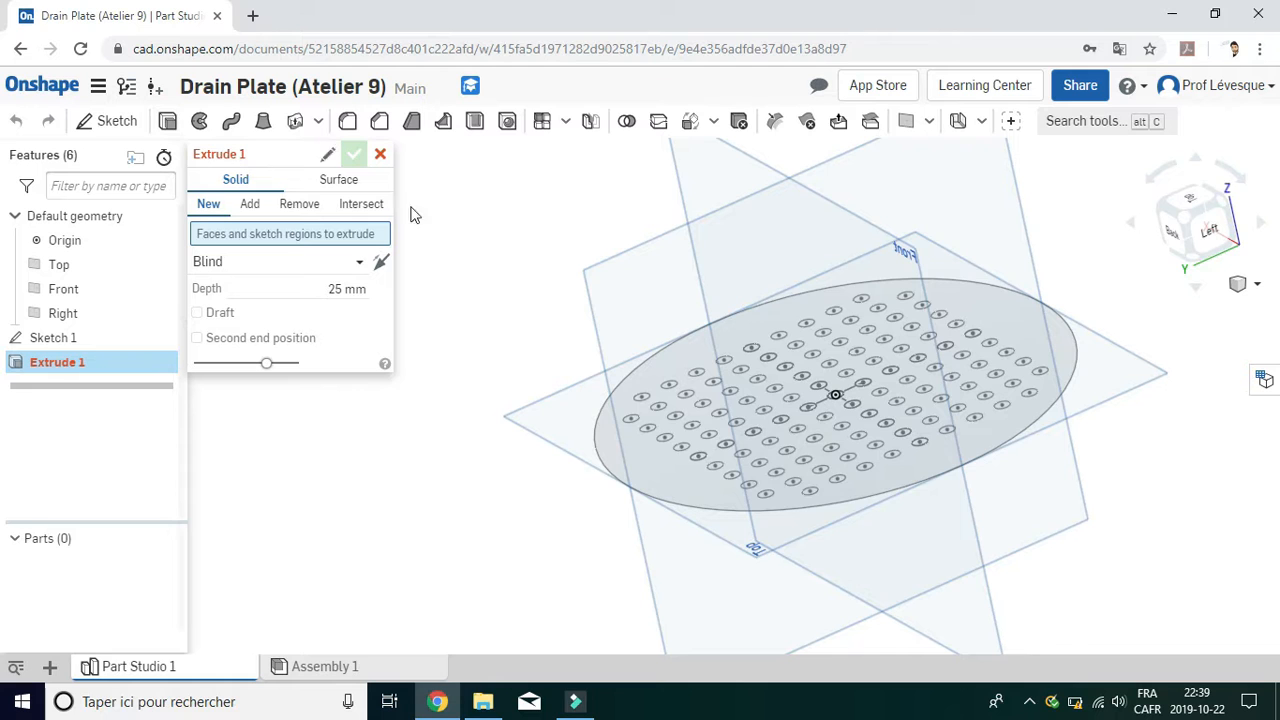
pyautogui.click(613, 447)
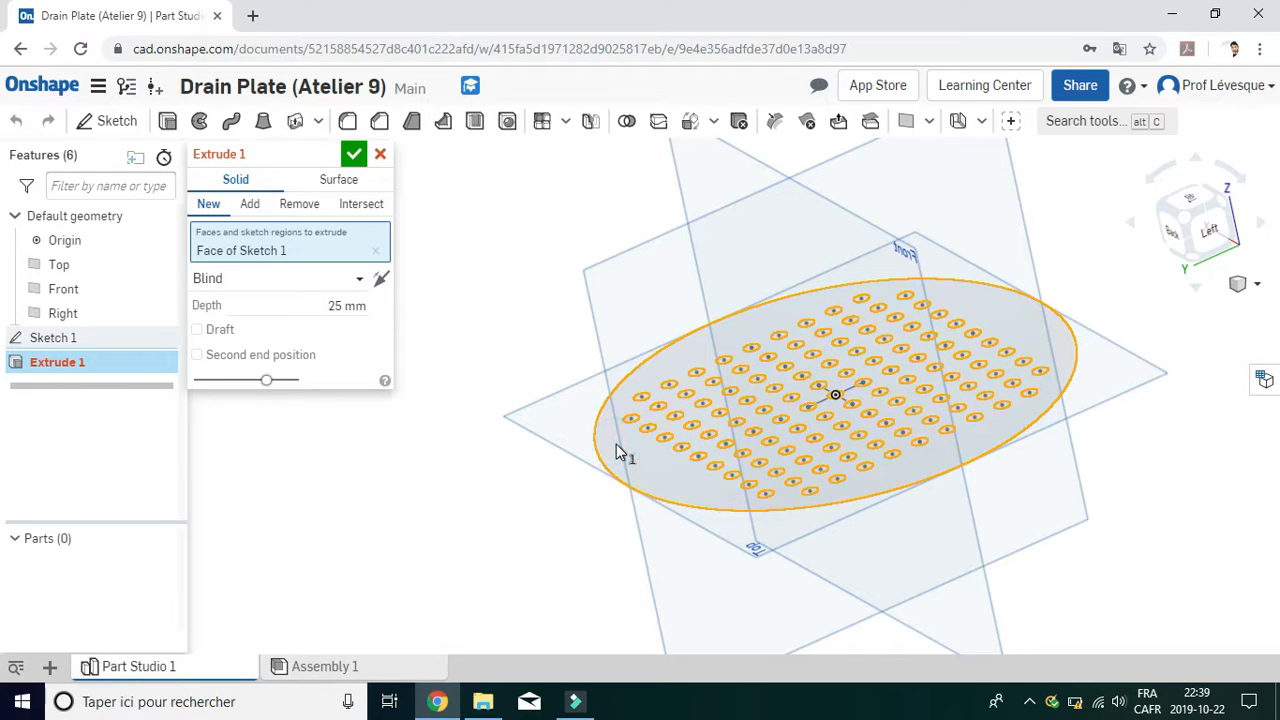
pyautogui.click(335, 305)
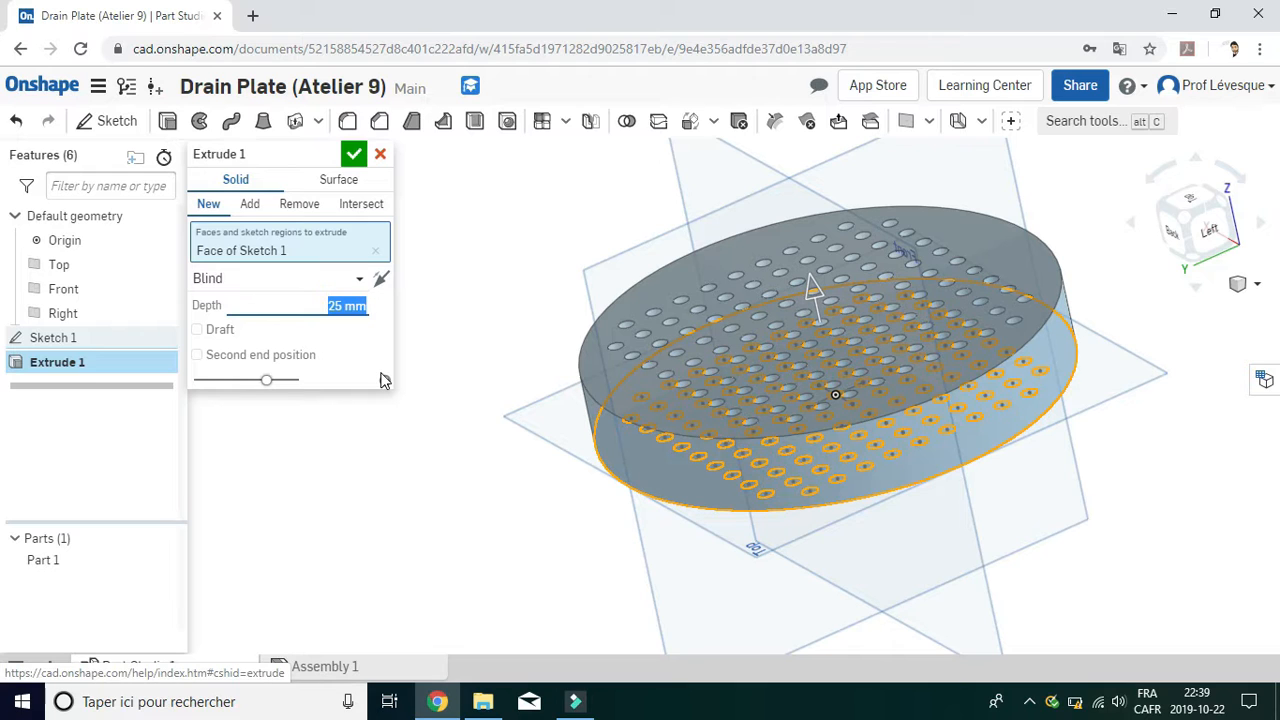
pyautogui.write('5')
pyautogui.press('Return')
pyautogui.click(354, 153)
# Start a new sketch on the underside face of the plate and view it from the bottom
pyautogui.moveTo(1140, 524); pyautogui.dragTo(843, 416, button='right')
pyautogui.rightClick(1177, 481)
pyautogui.click(1160, 560)
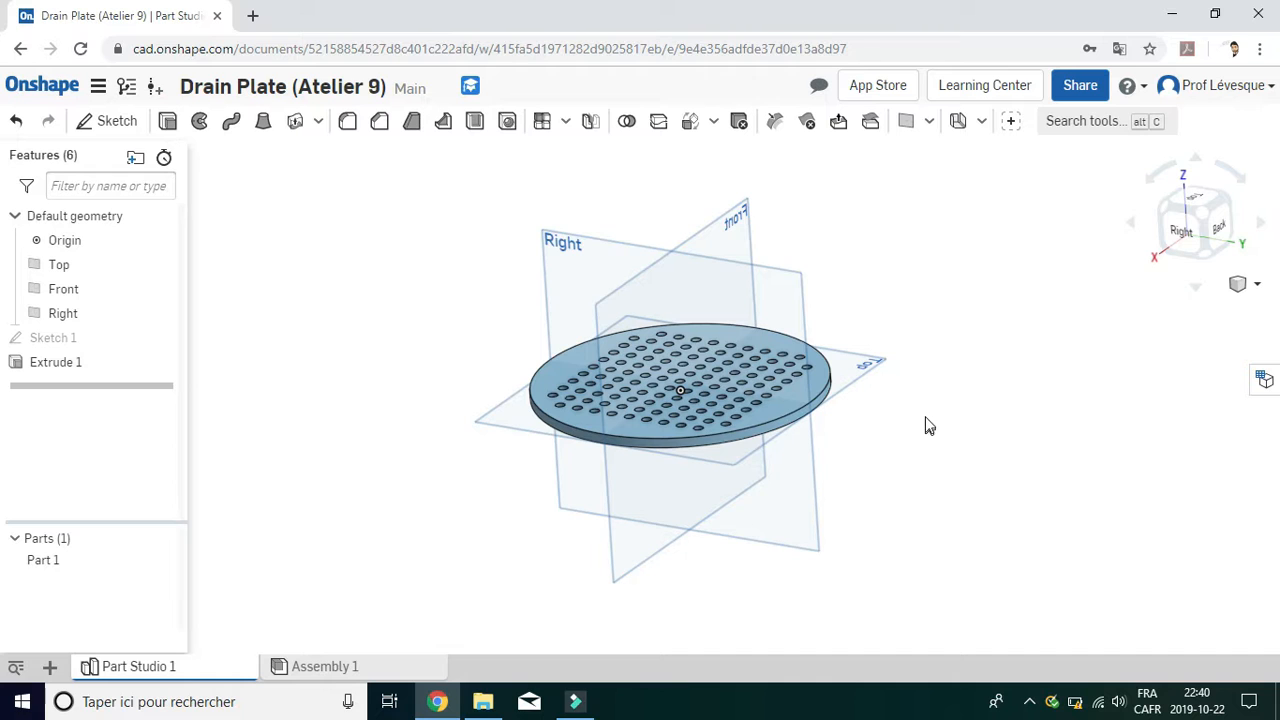
pyautogui.rightClick(1097, 343)
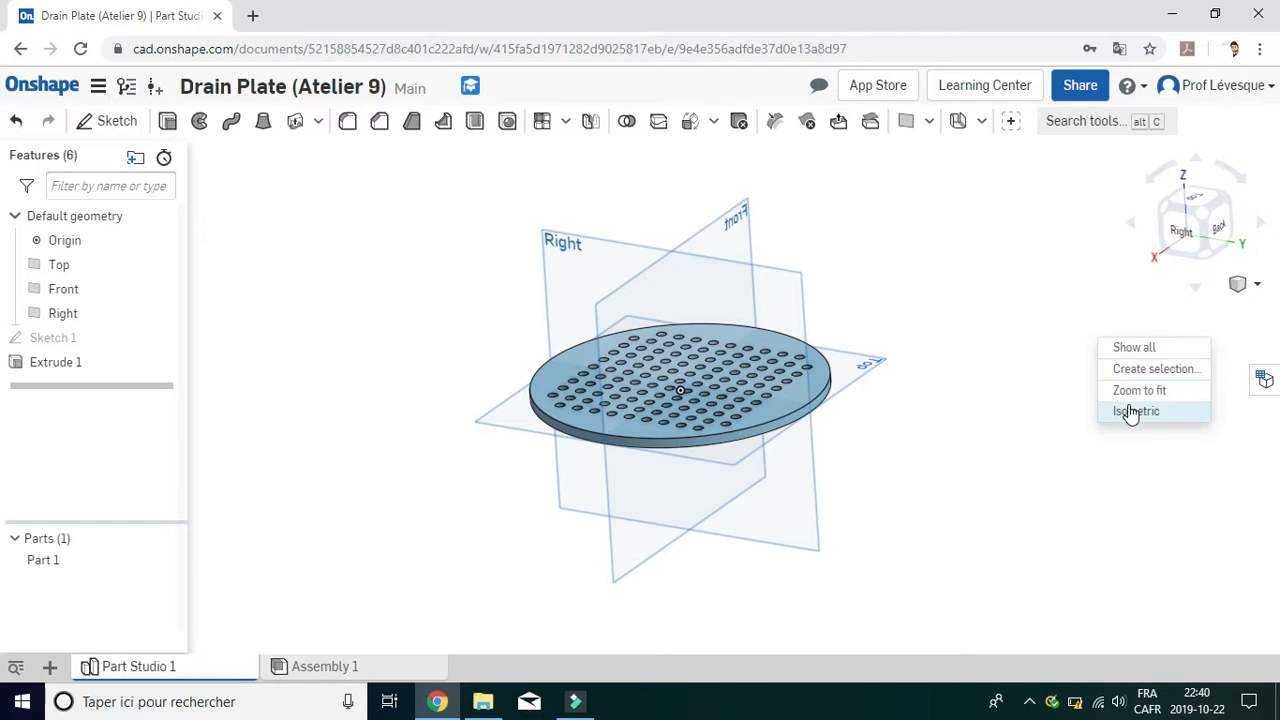
pyautogui.click(1130, 410)
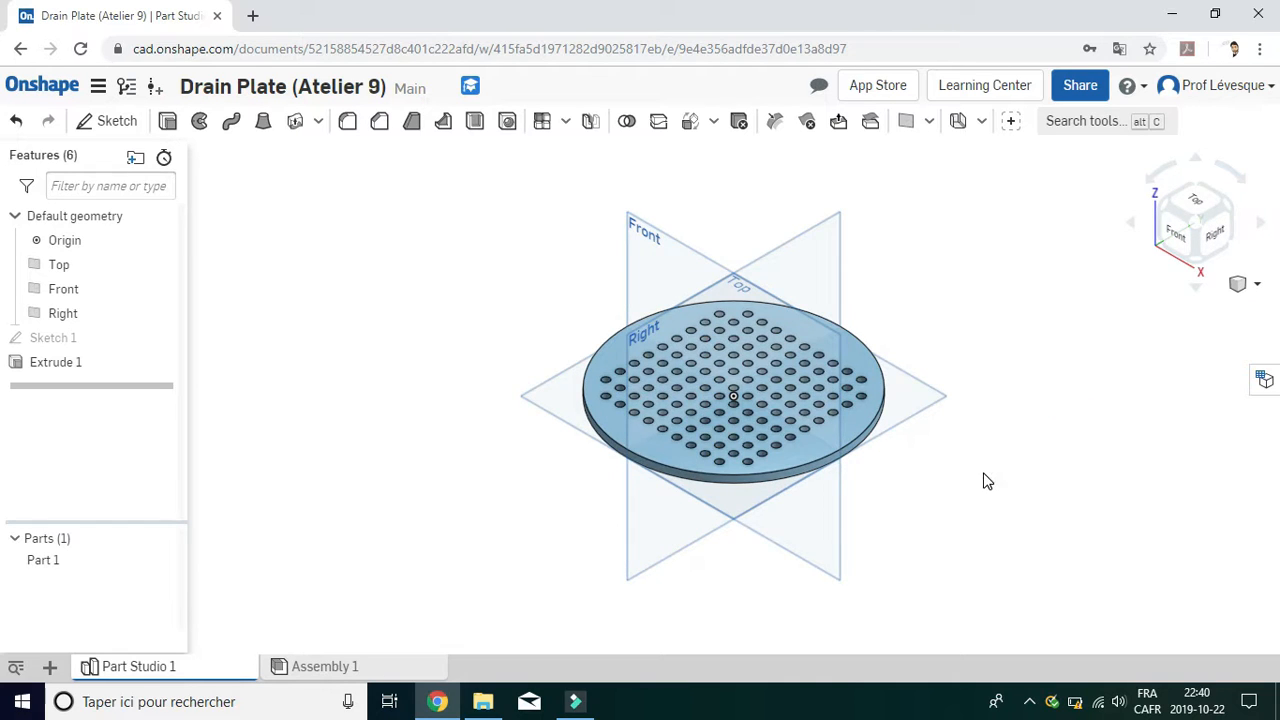
pyautogui.moveTo(985, 481); pyautogui.dragTo(1030, 384, button='right')
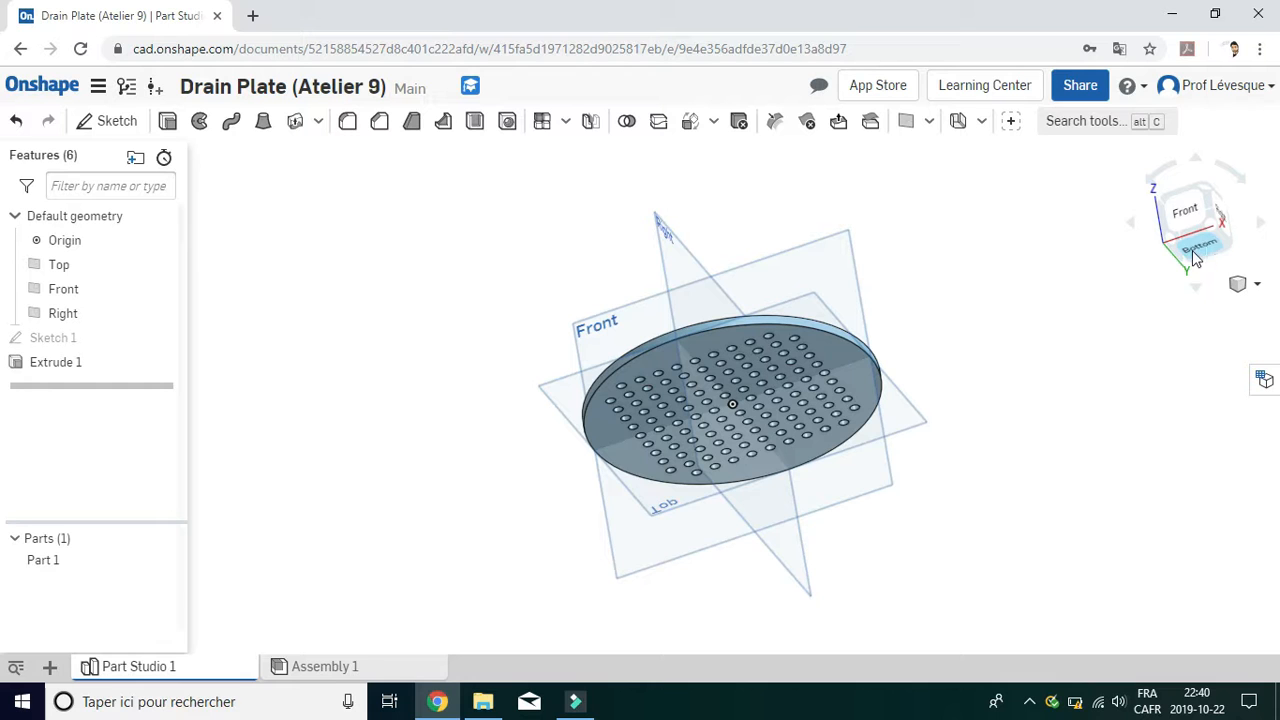
pyautogui.click(1200, 250)
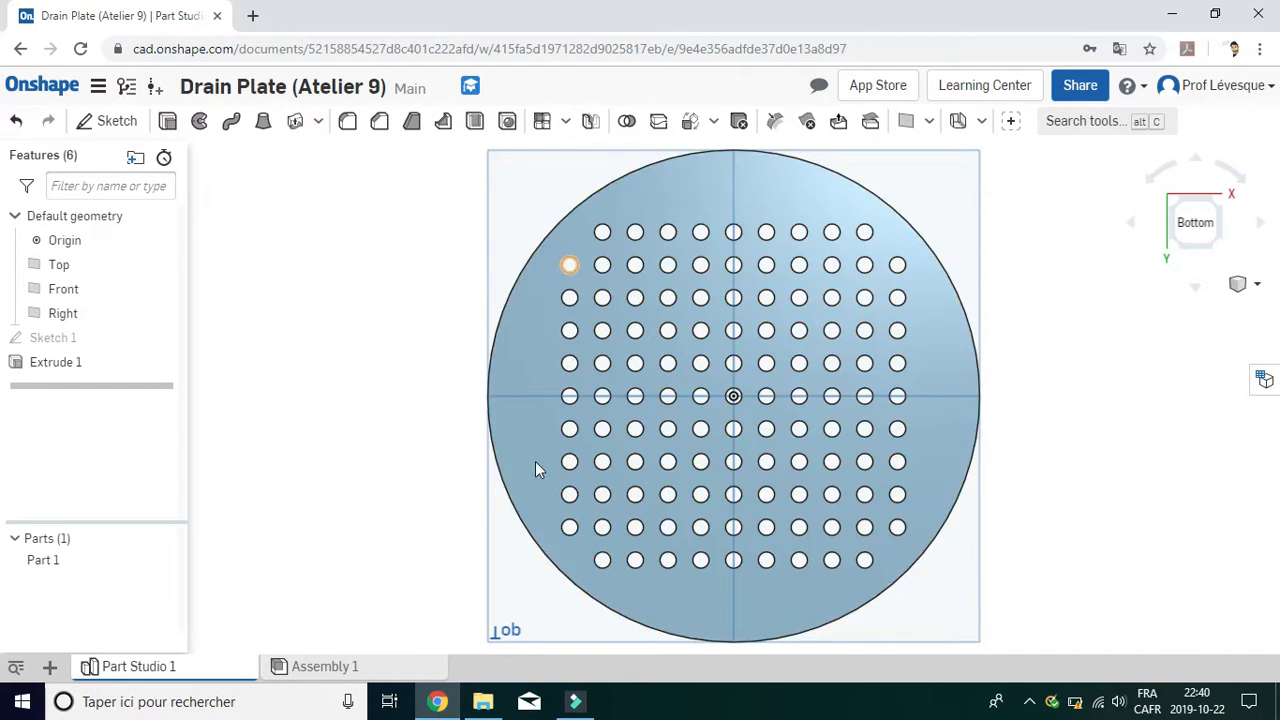
pyautogui.click(93, 128)
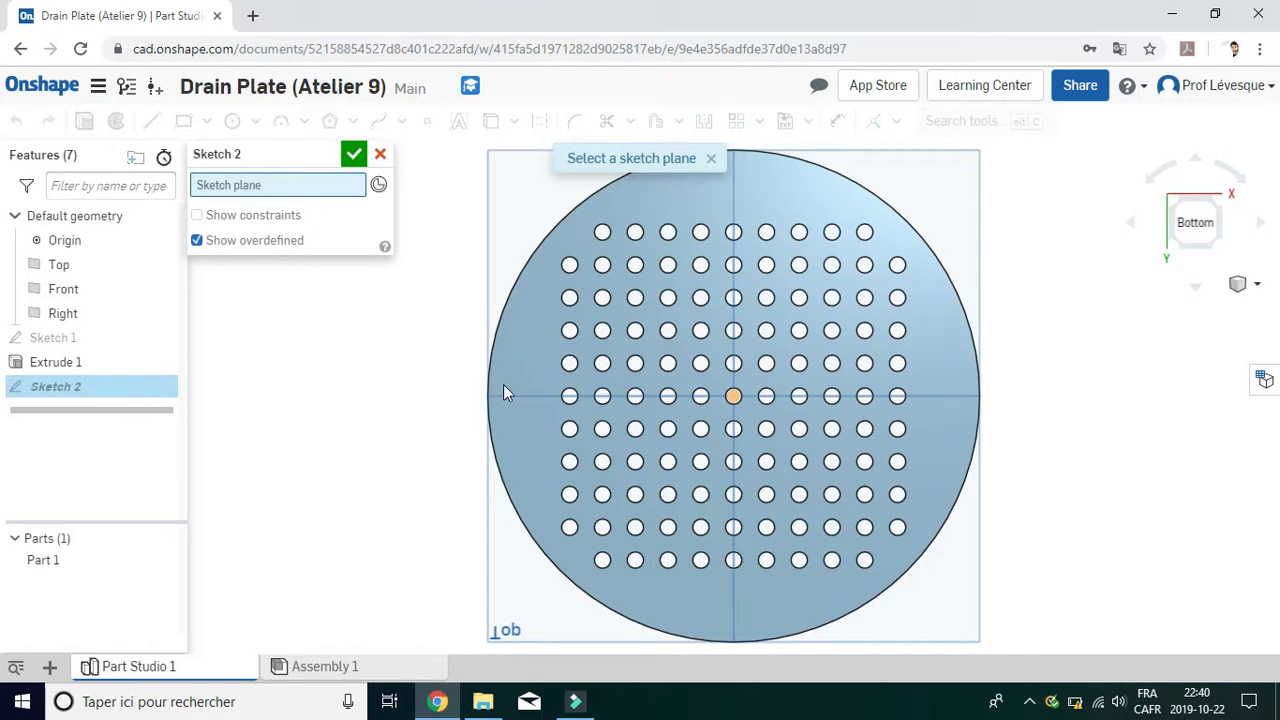
pyautogui.moveTo(424, 408); pyautogui.dragTo(537, 391, button='right')
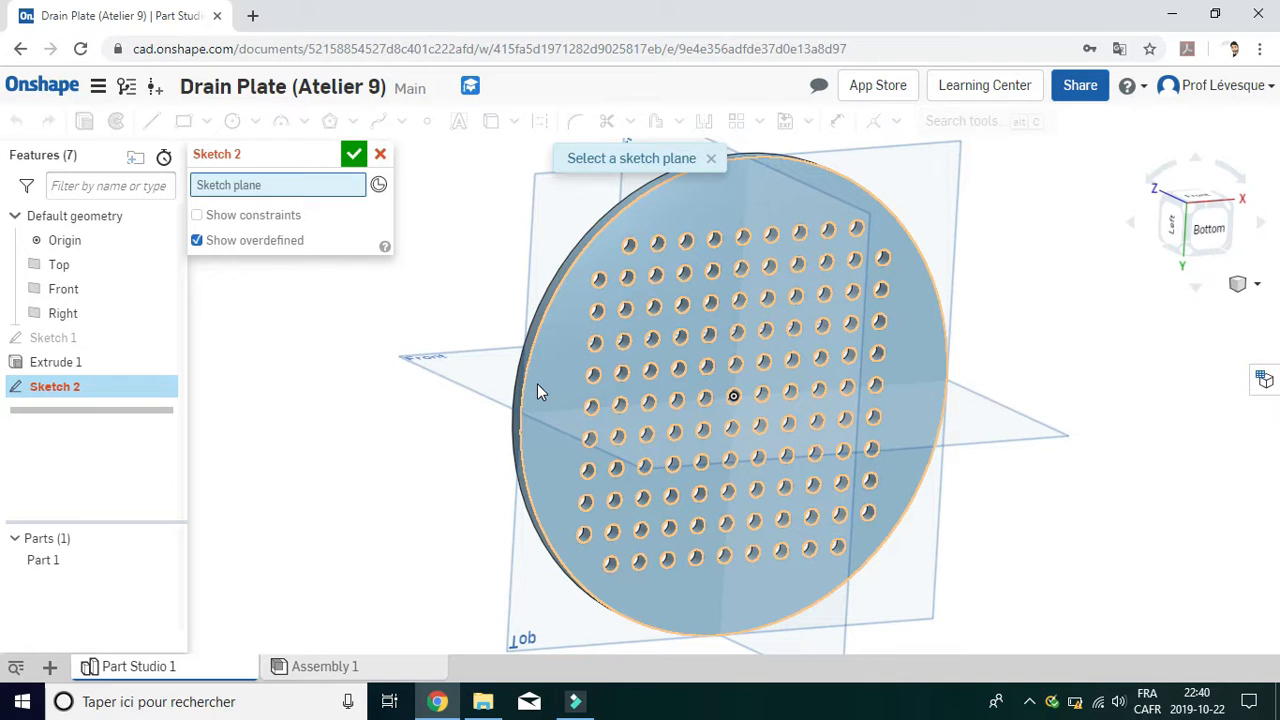
pyautogui.click(534, 390)
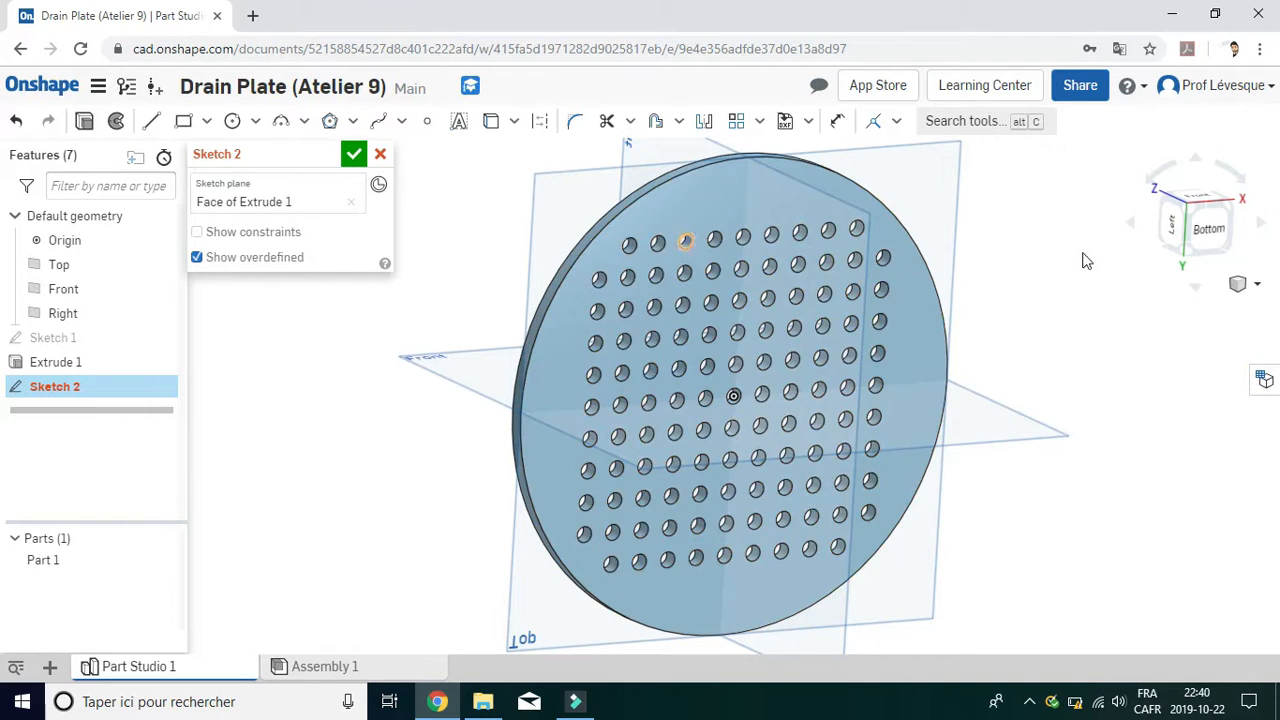
pyautogui.click(1207, 229)
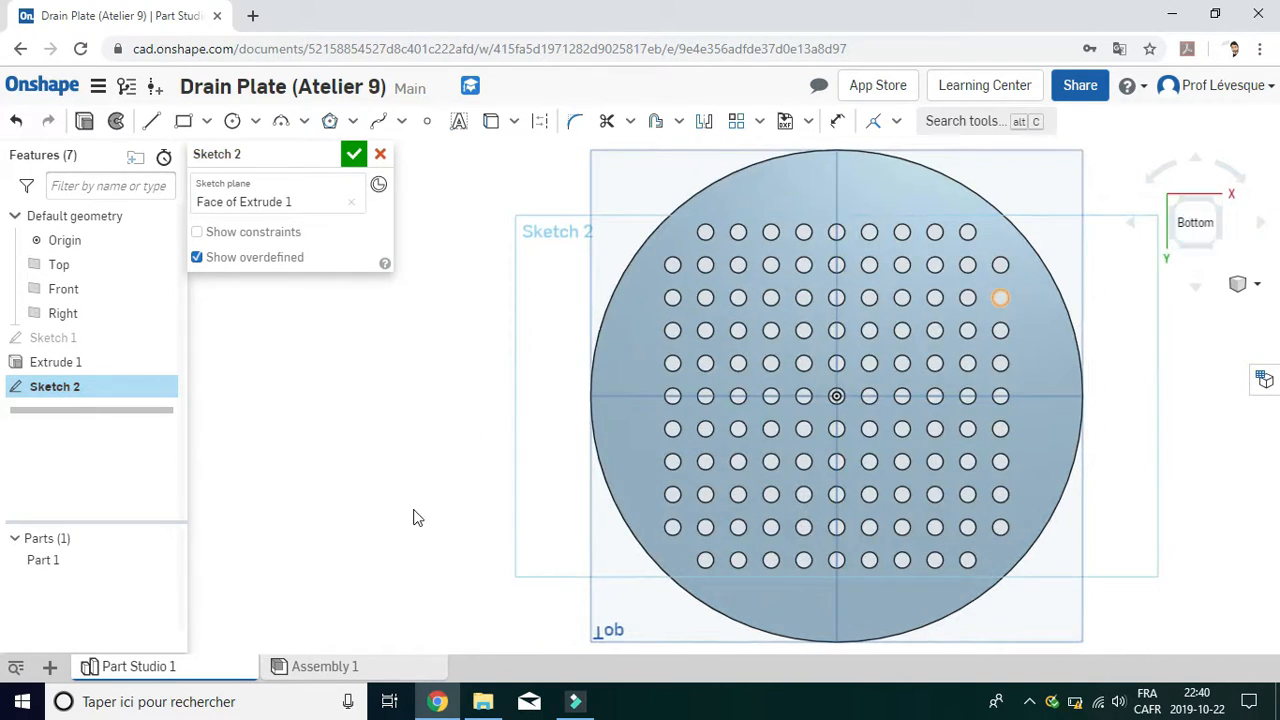
pyautogui.scroll(5, 596, 397)
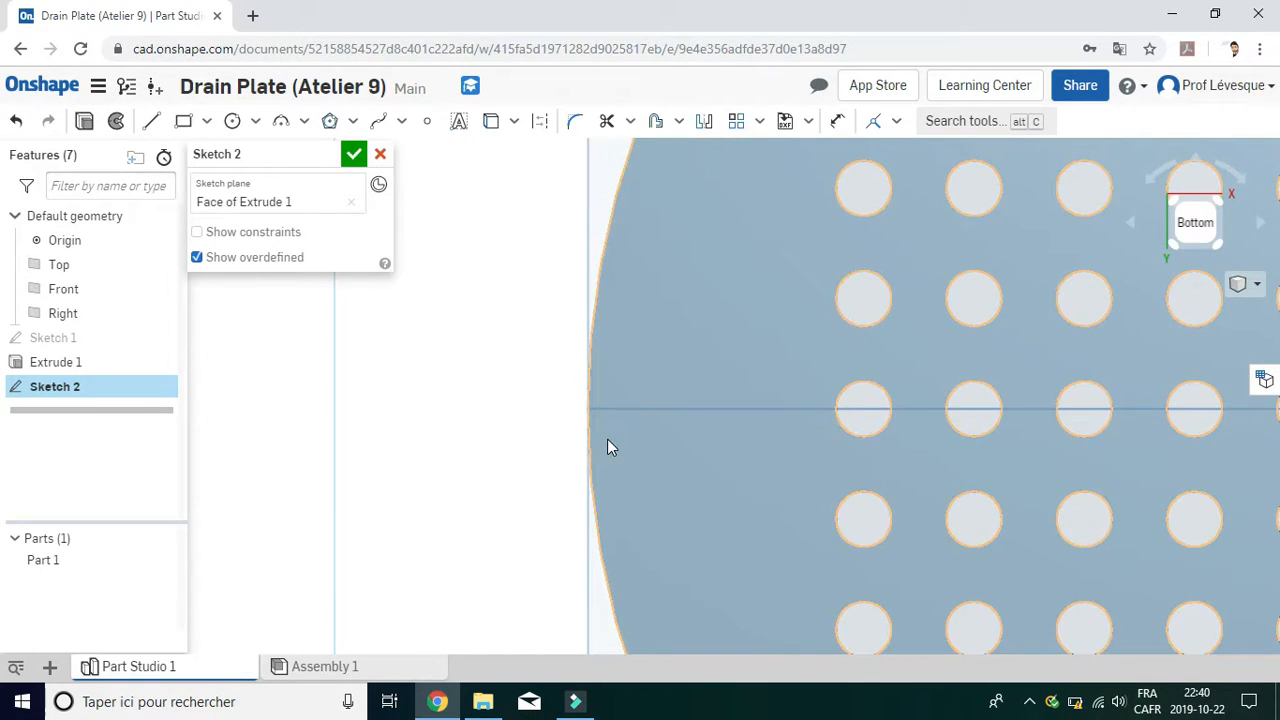
pyautogui.click(150, 124)
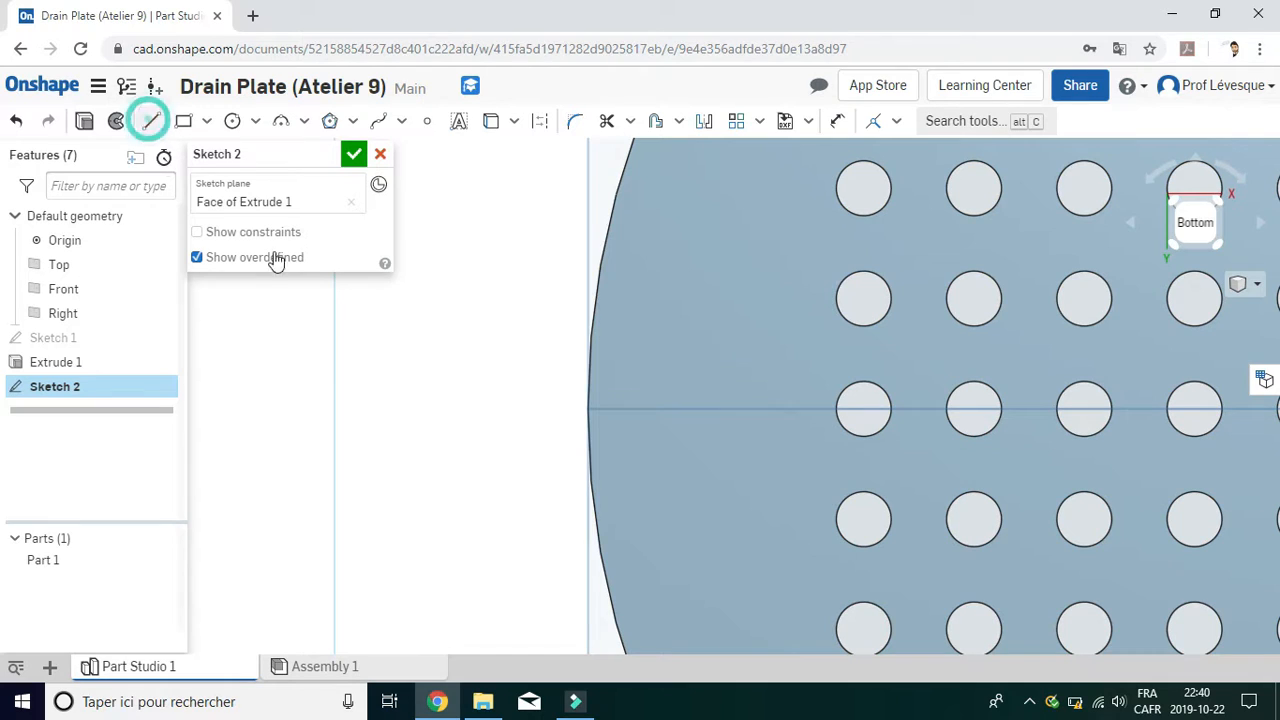
pyautogui.click(587, 406)
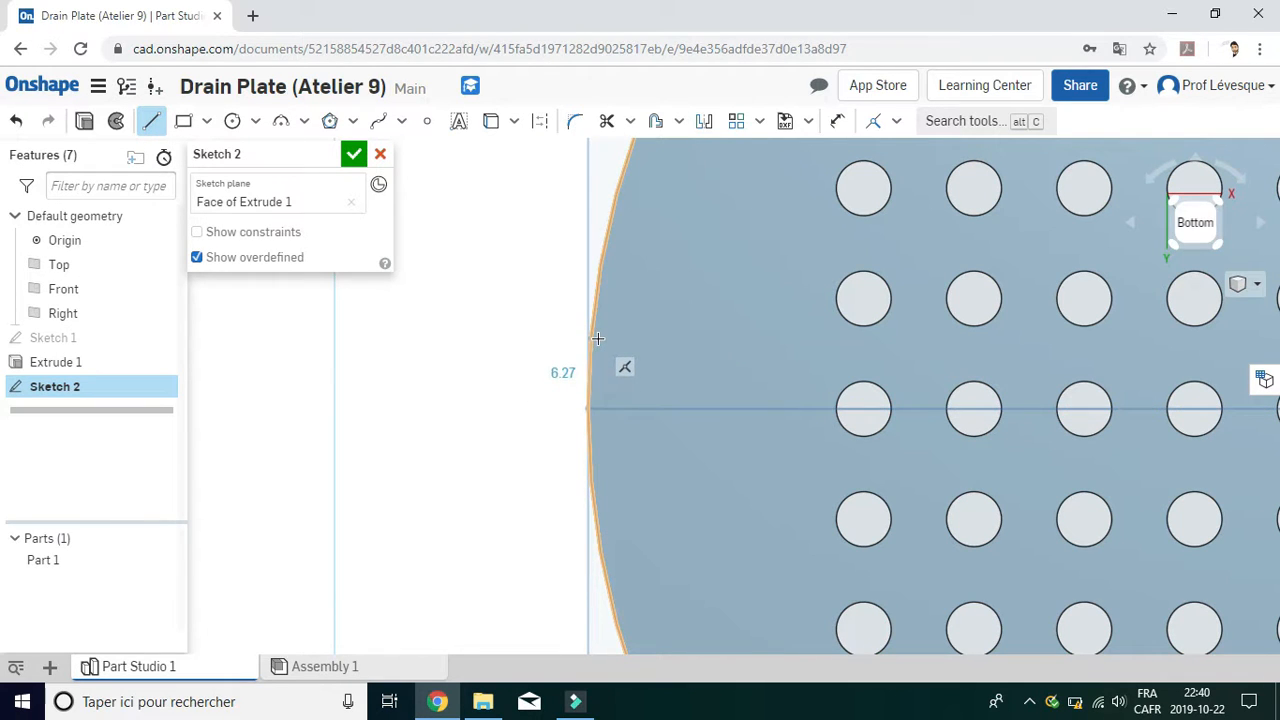
pyautogui.click(600, 338)
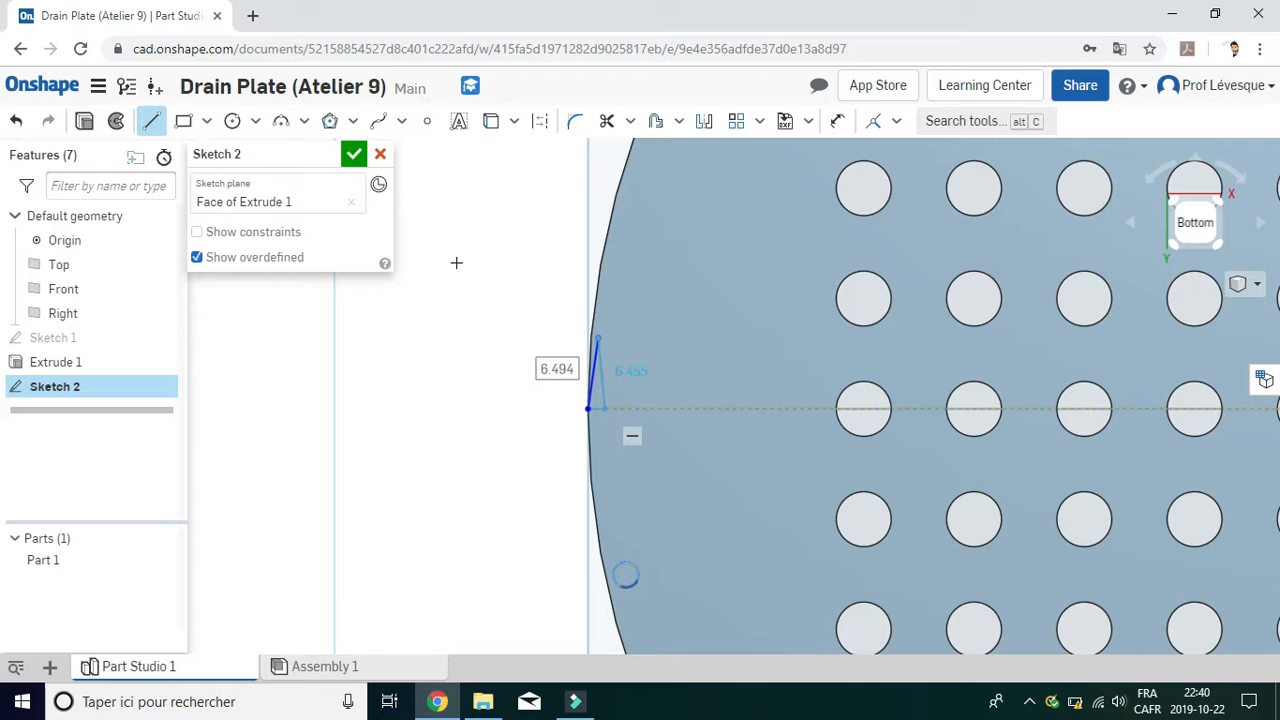
pyautogui.press('Escape')
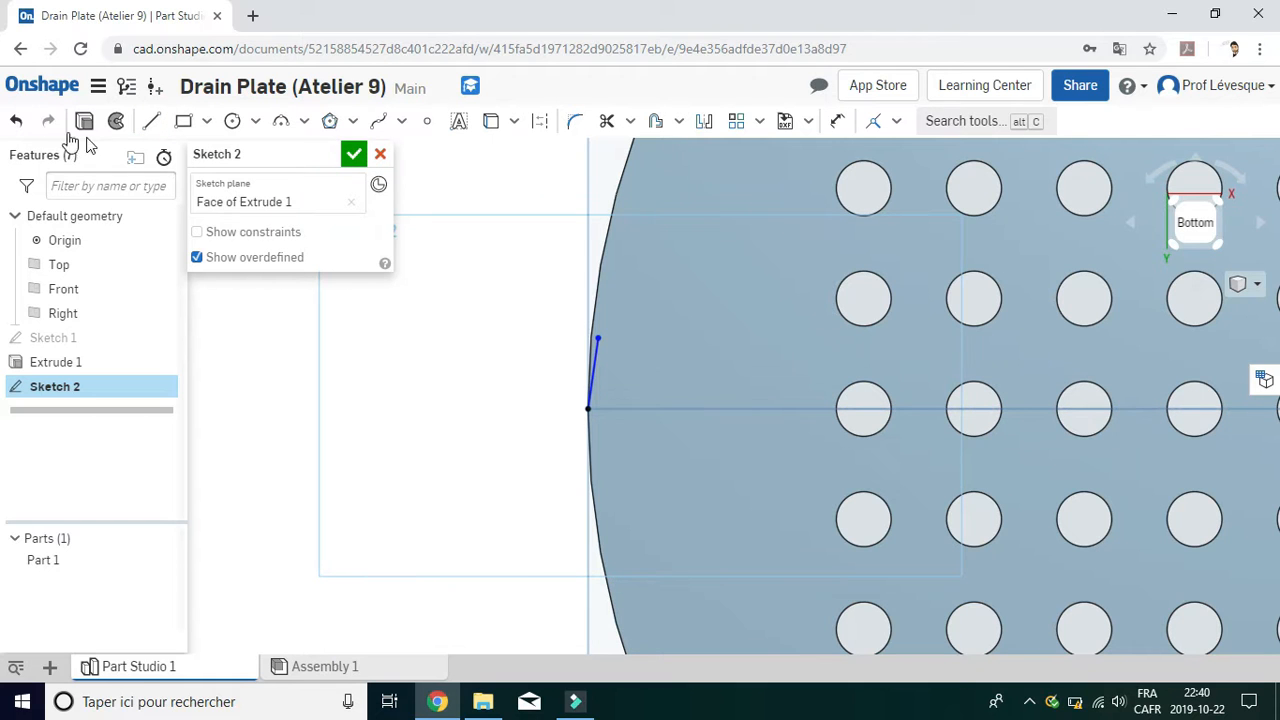
pyautogui.click(16, 121)
# Draw a thin closed four-line profile at the plate's left rim, reaching about 6.4 mm above and 4.7 mm below the horizontal centreline
pyautogui.click(151, 122)
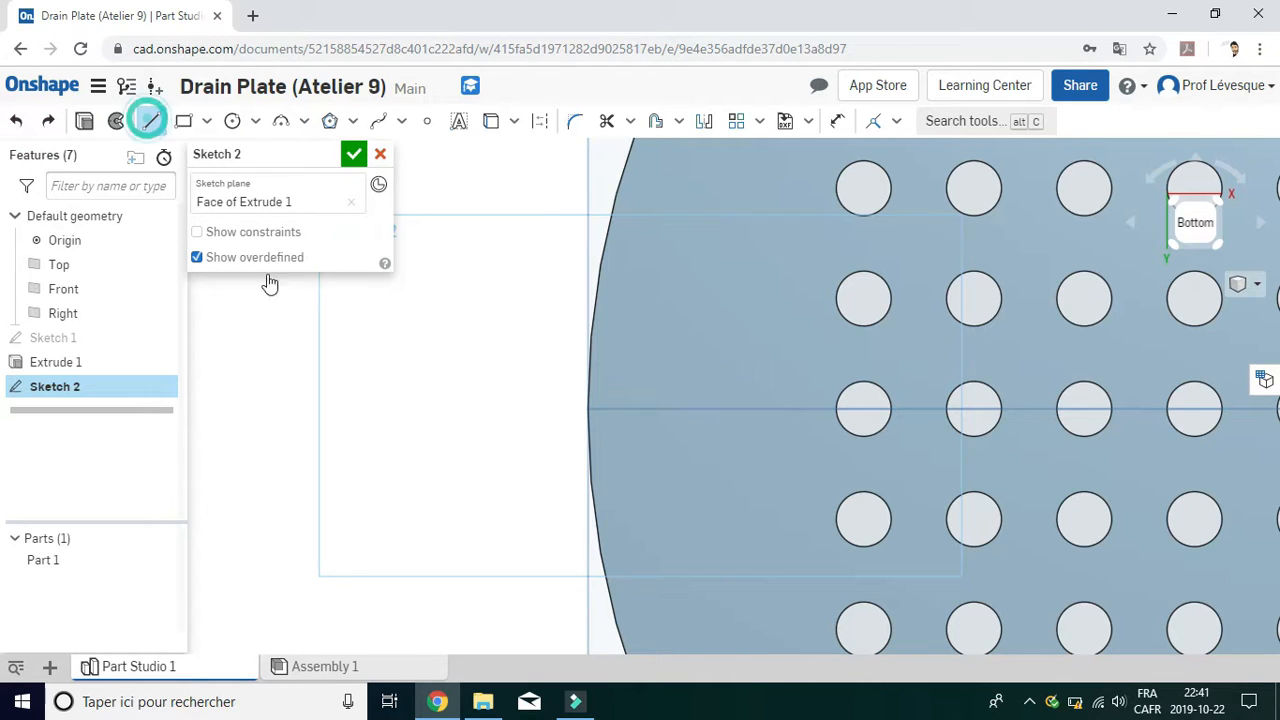
pyautogui.click(590, 381)
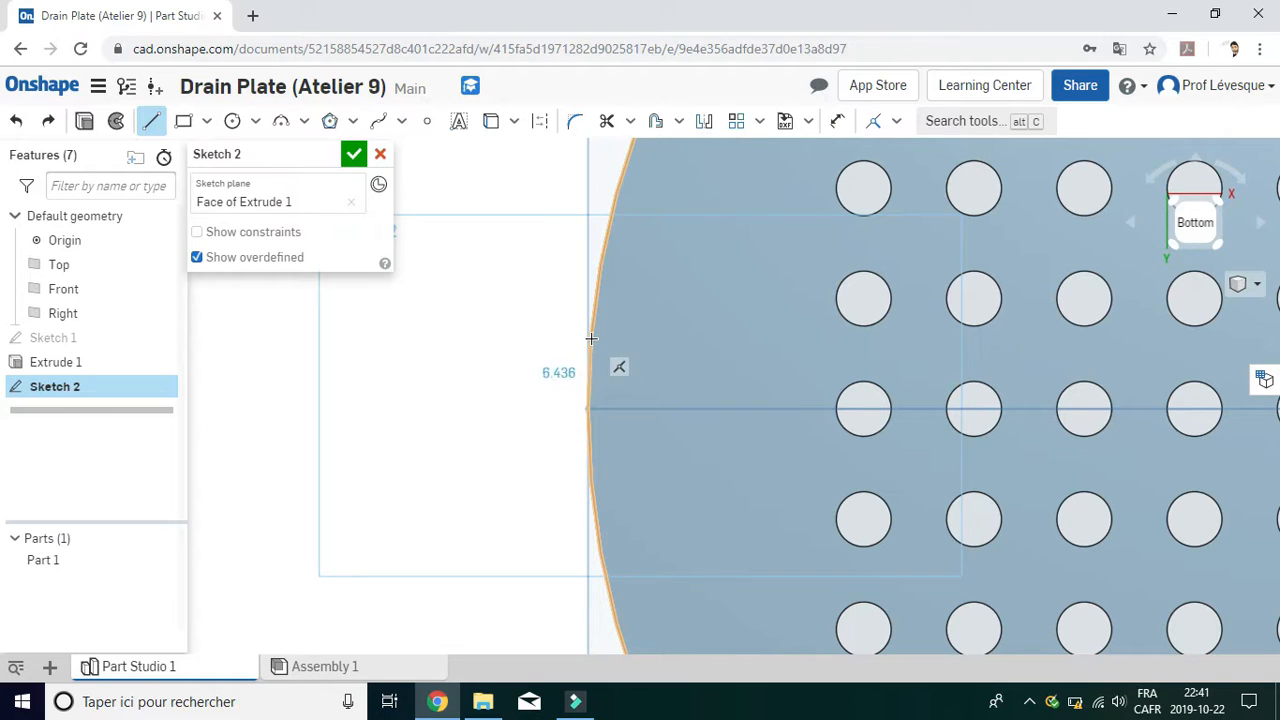
pyautogui.click(591, 338)
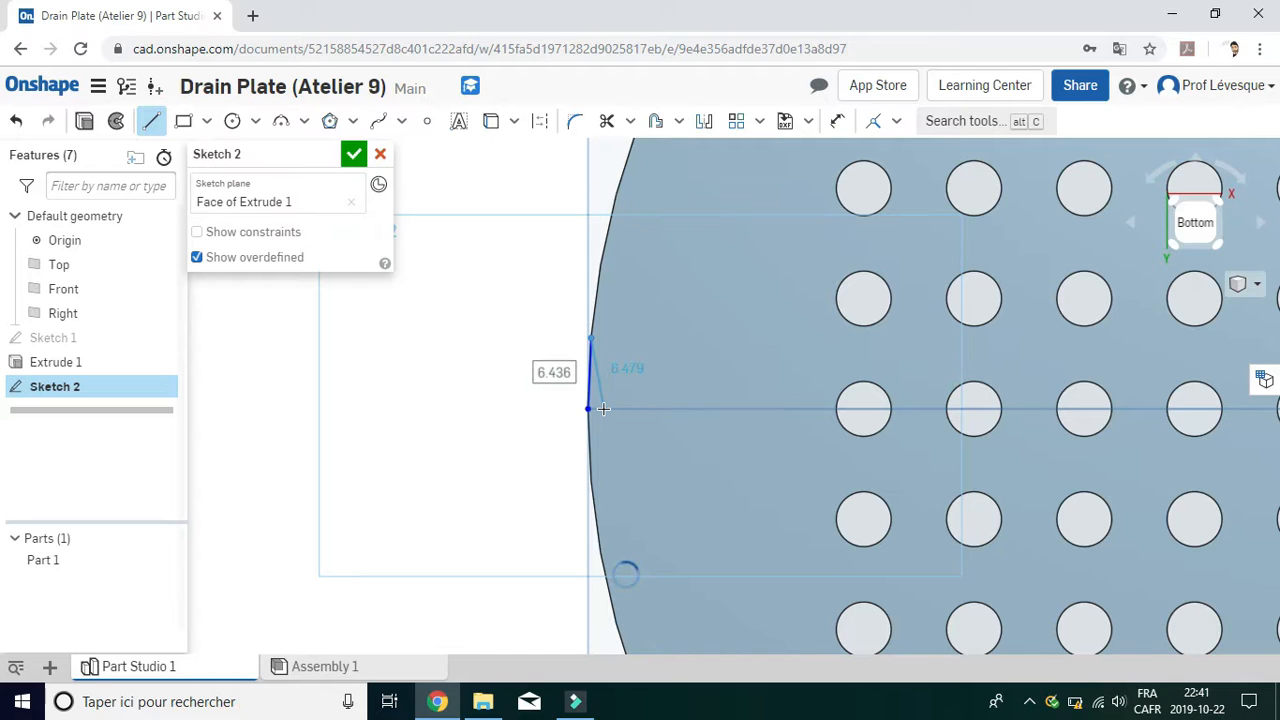
pyautogui.scroll(3, 603, 408)
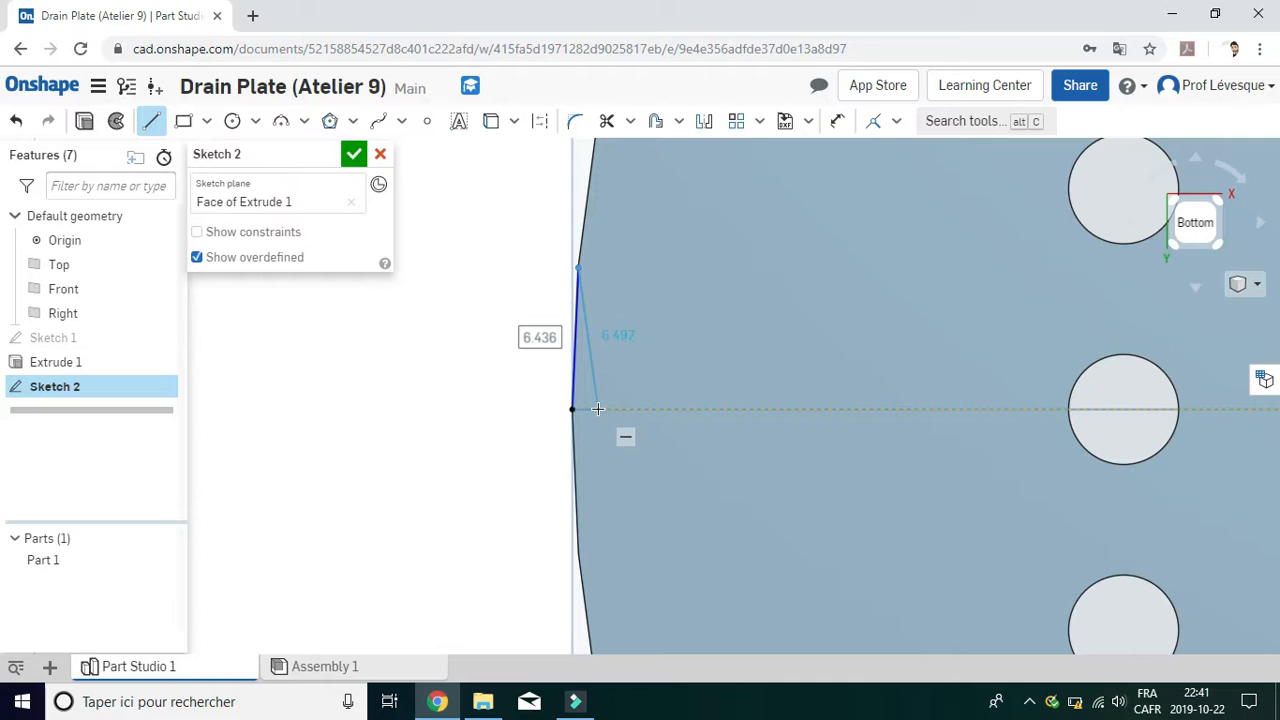
pyautogui.click(585, 461)
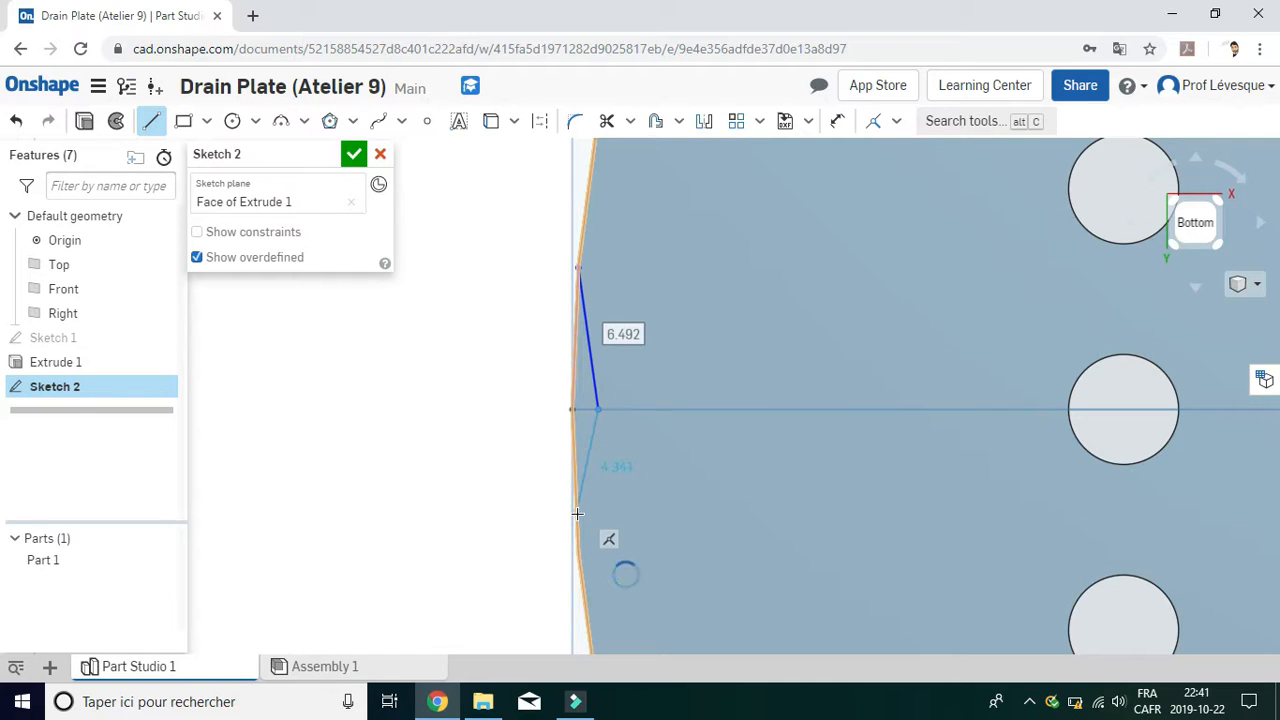
pyautogui.click(574, 405)
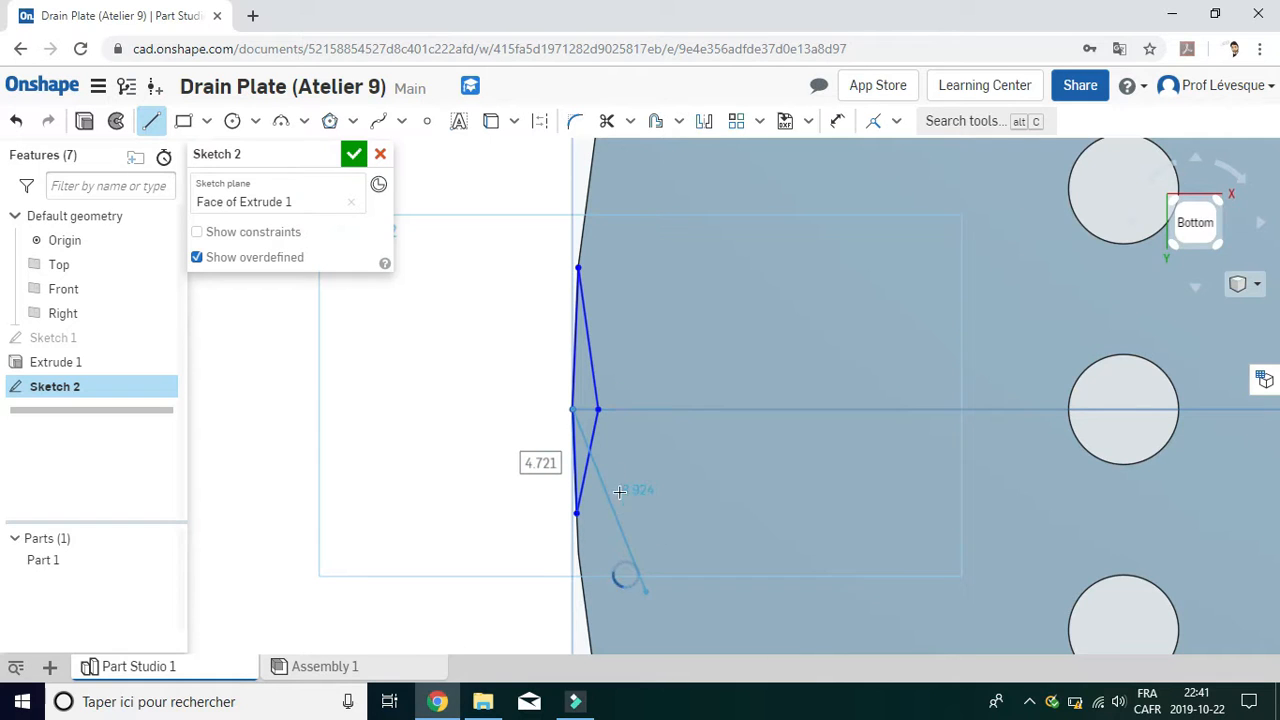
pyautogui.scroll(-1, 612, 490)
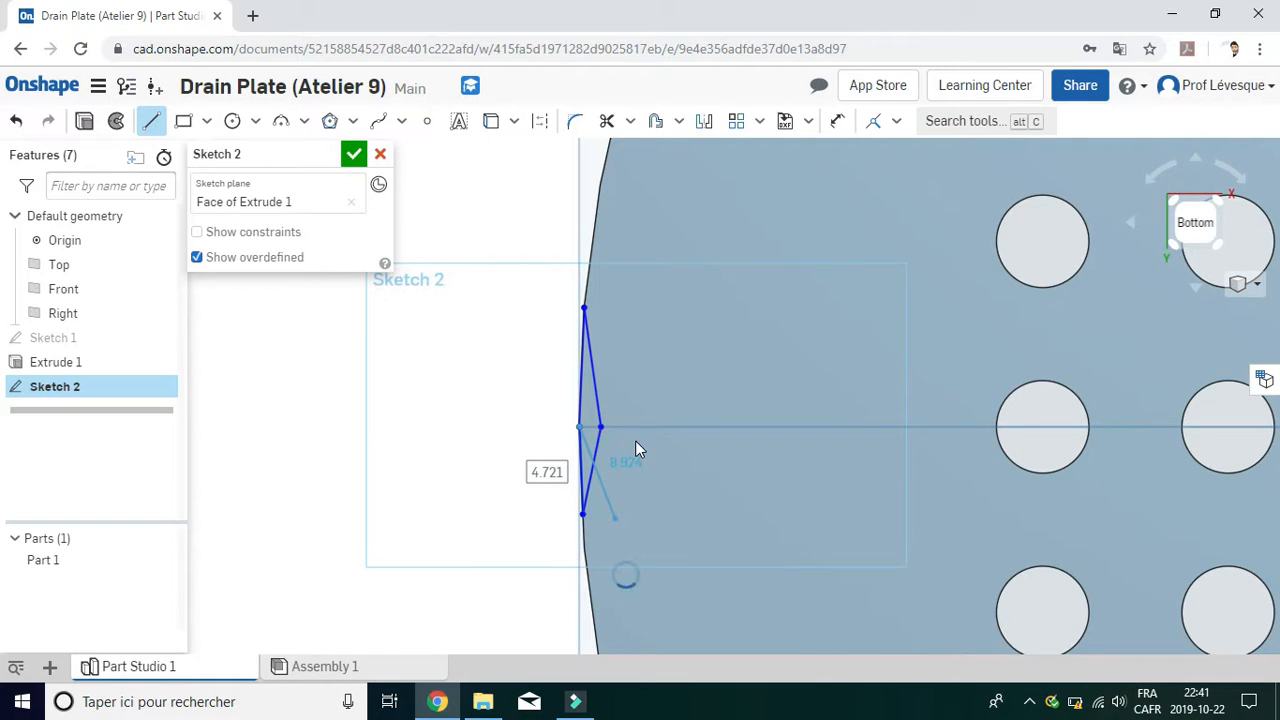
pyautogui.press('Escape')
# Dimension the profile's upper rim-side line to 7 mm
pyautogui.click(836, 122)
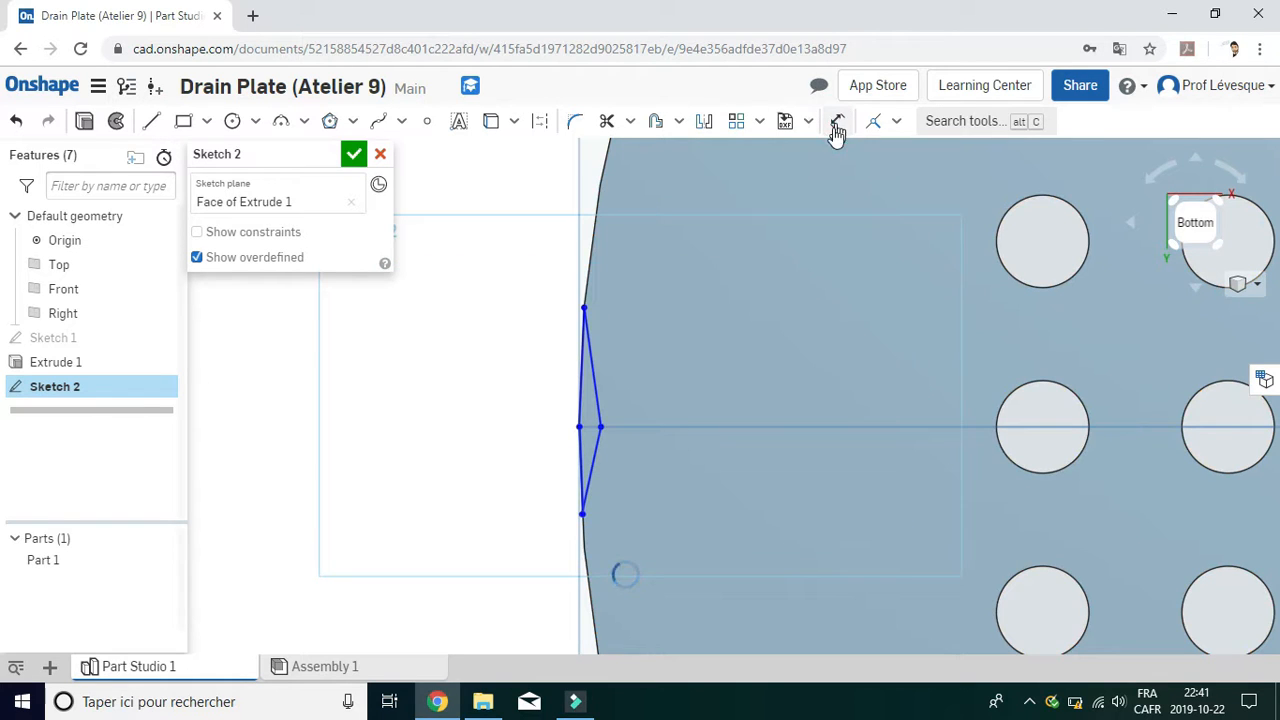
pyautogui.click(583, 391)
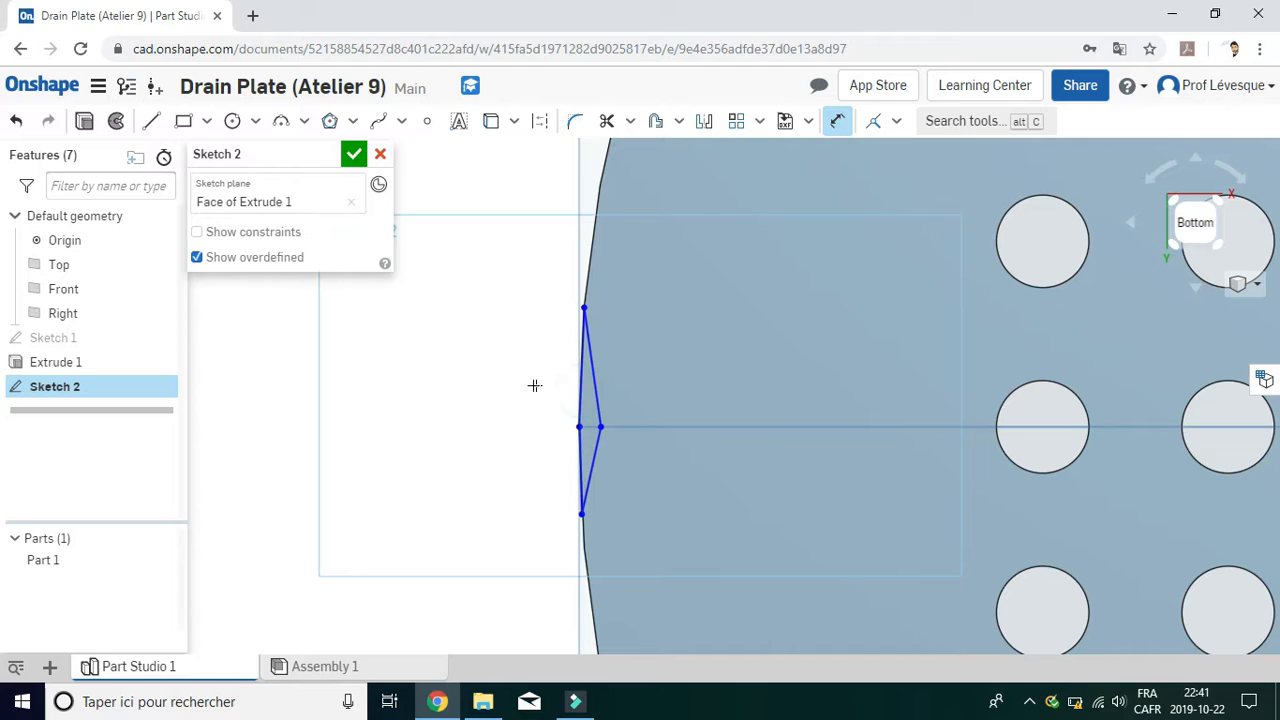
pyautogui.click(530, 386)
pyautogui.press('Return')
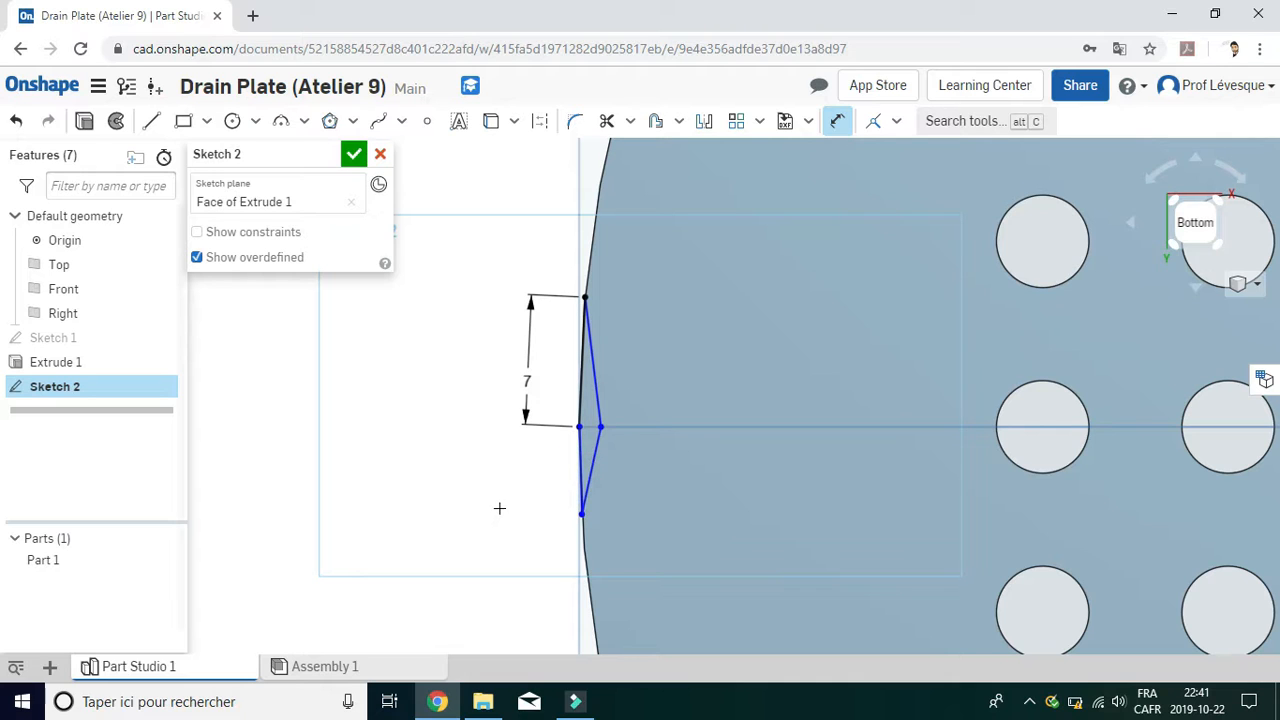
# Dimension the profile's lower rim-side line and its upper inner line to 7 mm each
pyautogui.click(490, 526)
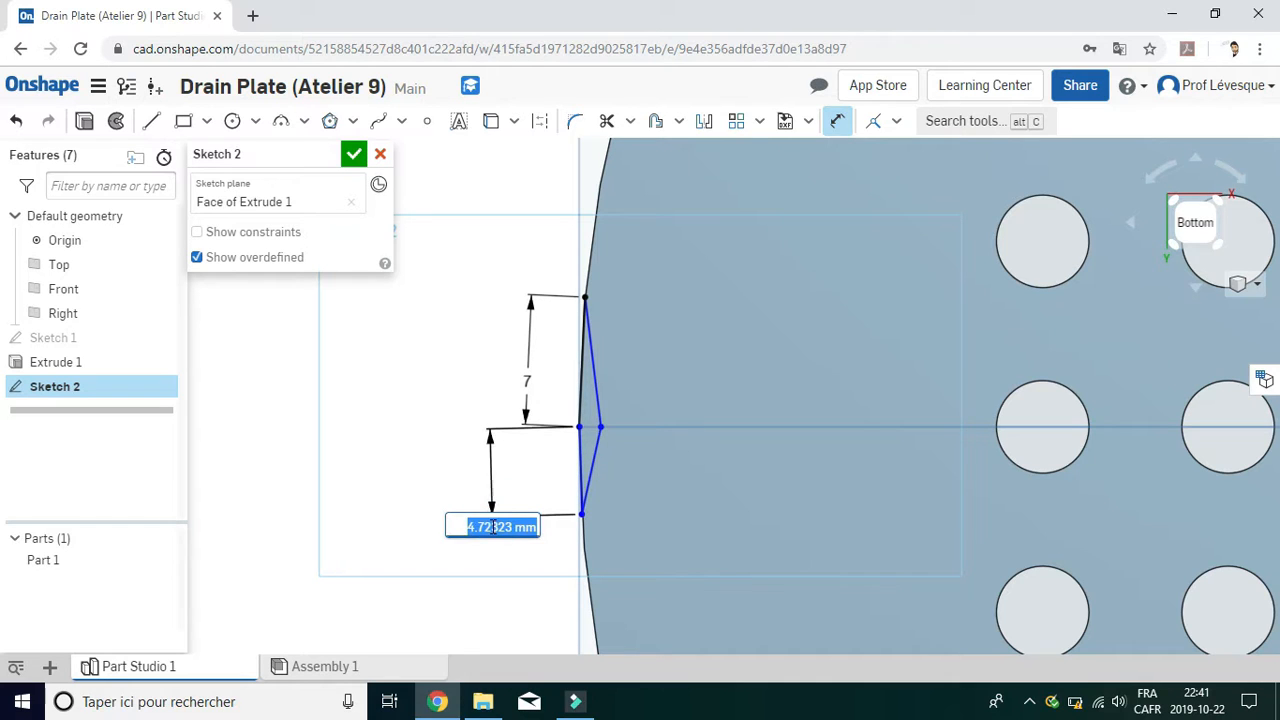
pyautogui.press('Return')
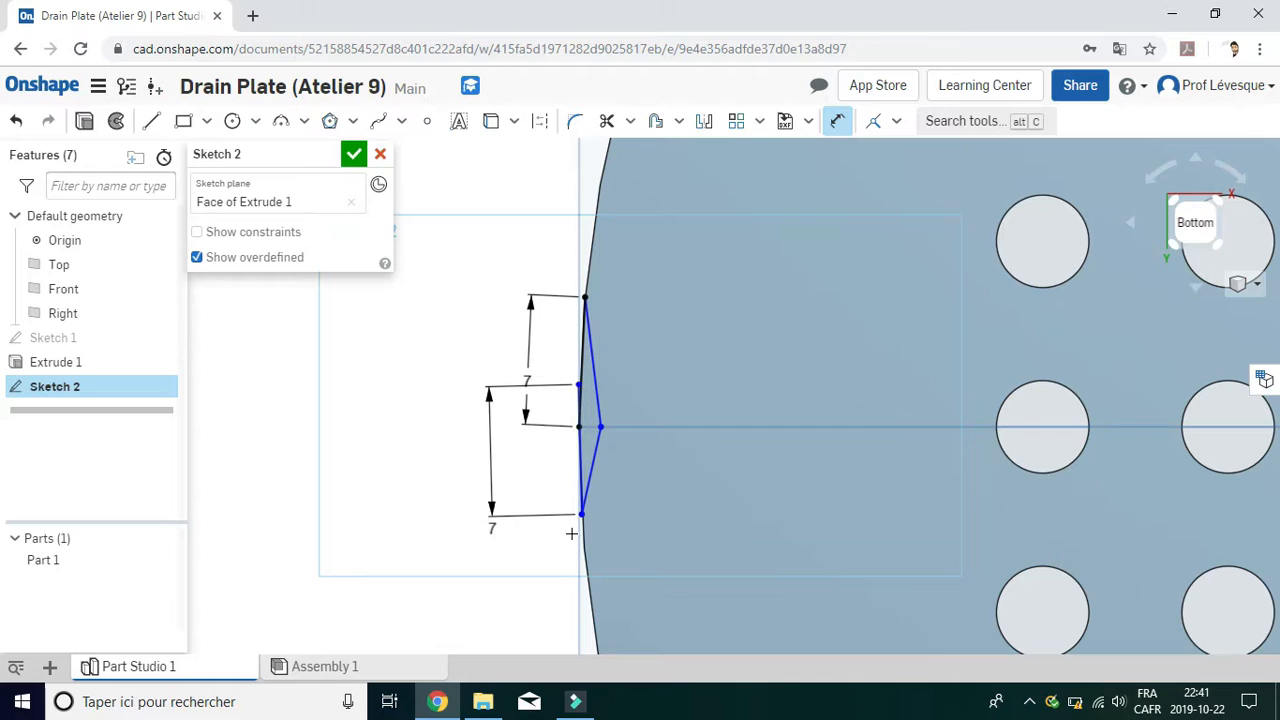
pyautogui.click(594, 386)
pyautogui.doubleClick(625, 372)
pyautogui.write('7')
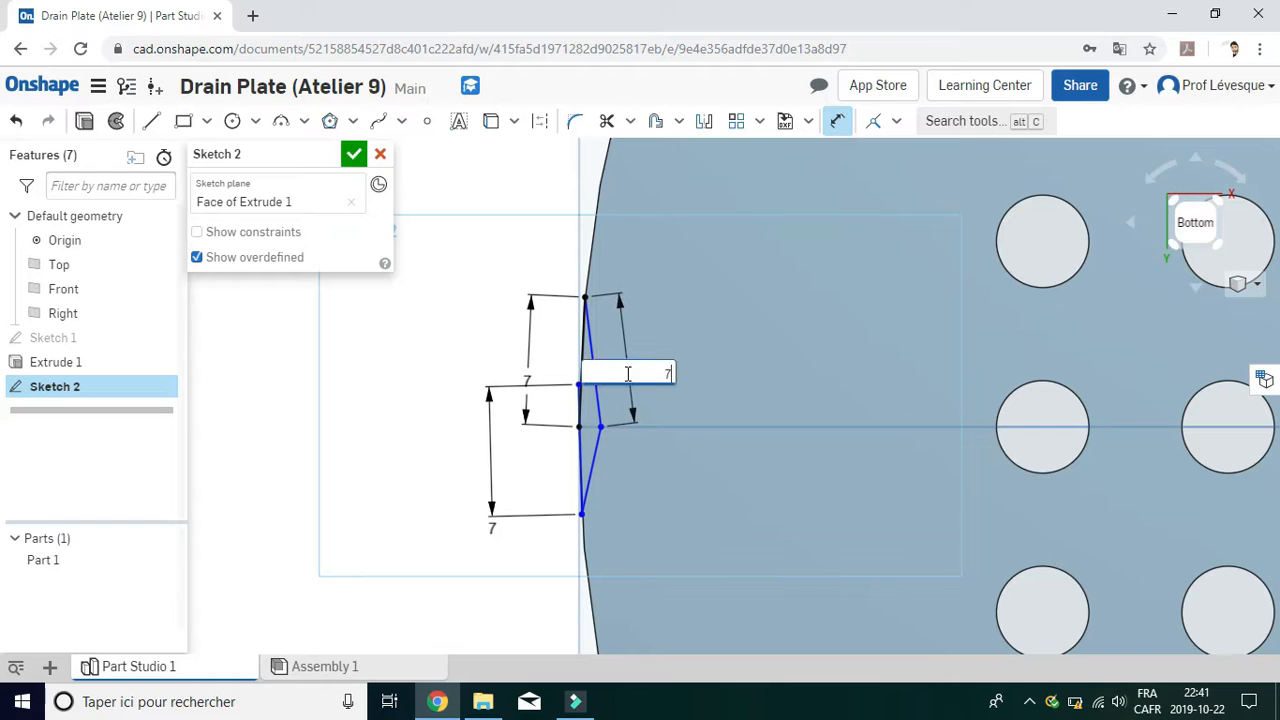
pyautogui.press('Return')
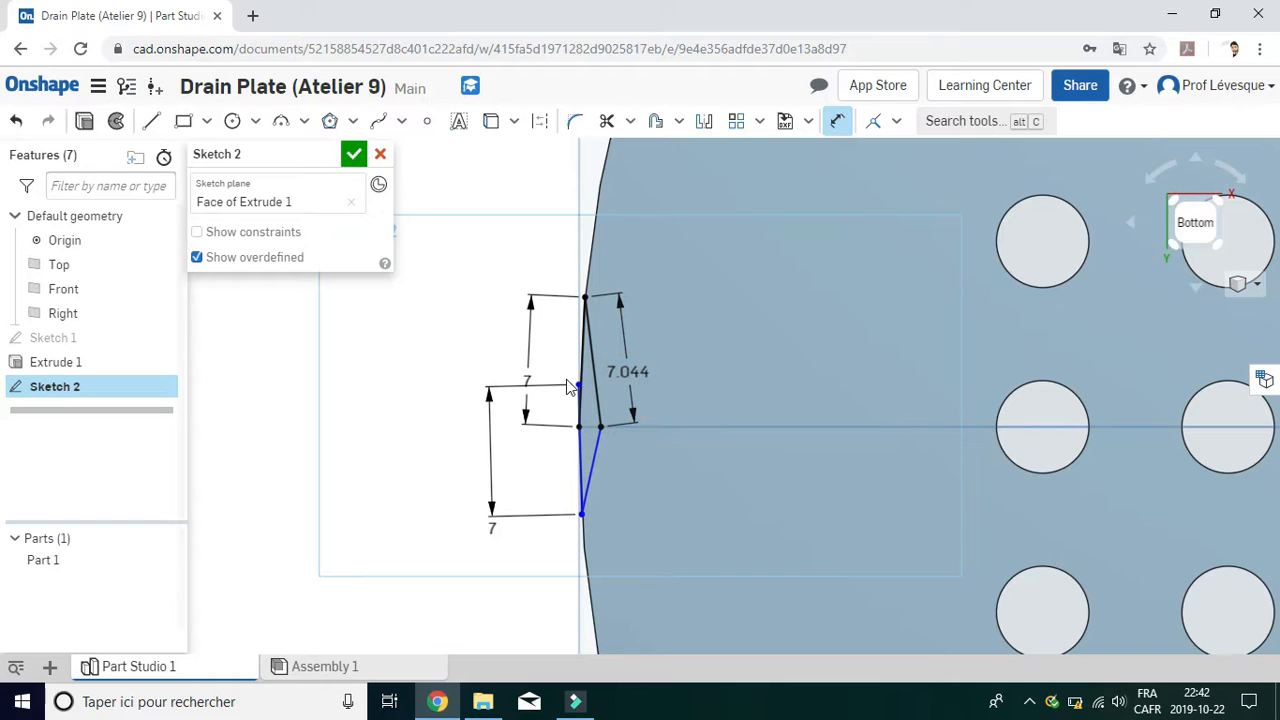
# Join the loose upper end of the lower rim-side line to the profile's outer corner on the horizontal centreline, and finish the sketch
pyautogui.scroll(2, 576, 379)
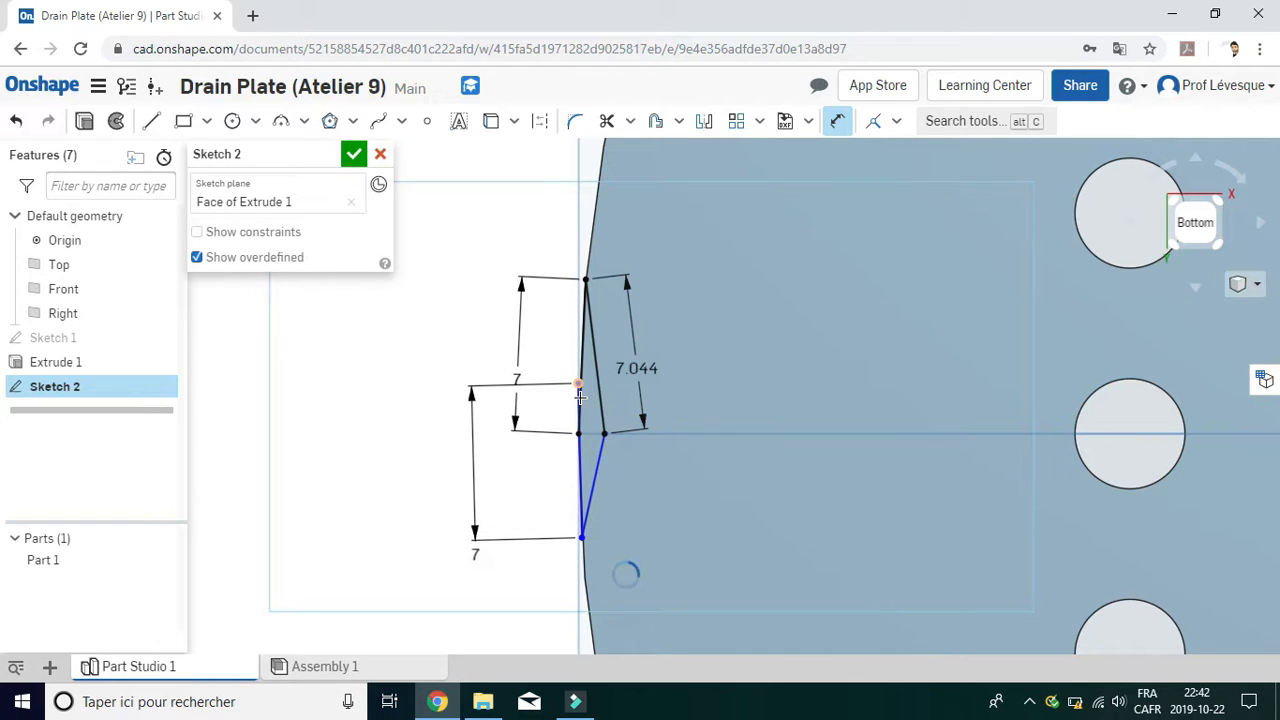
pyautogui.scroll(5, 580, 392)
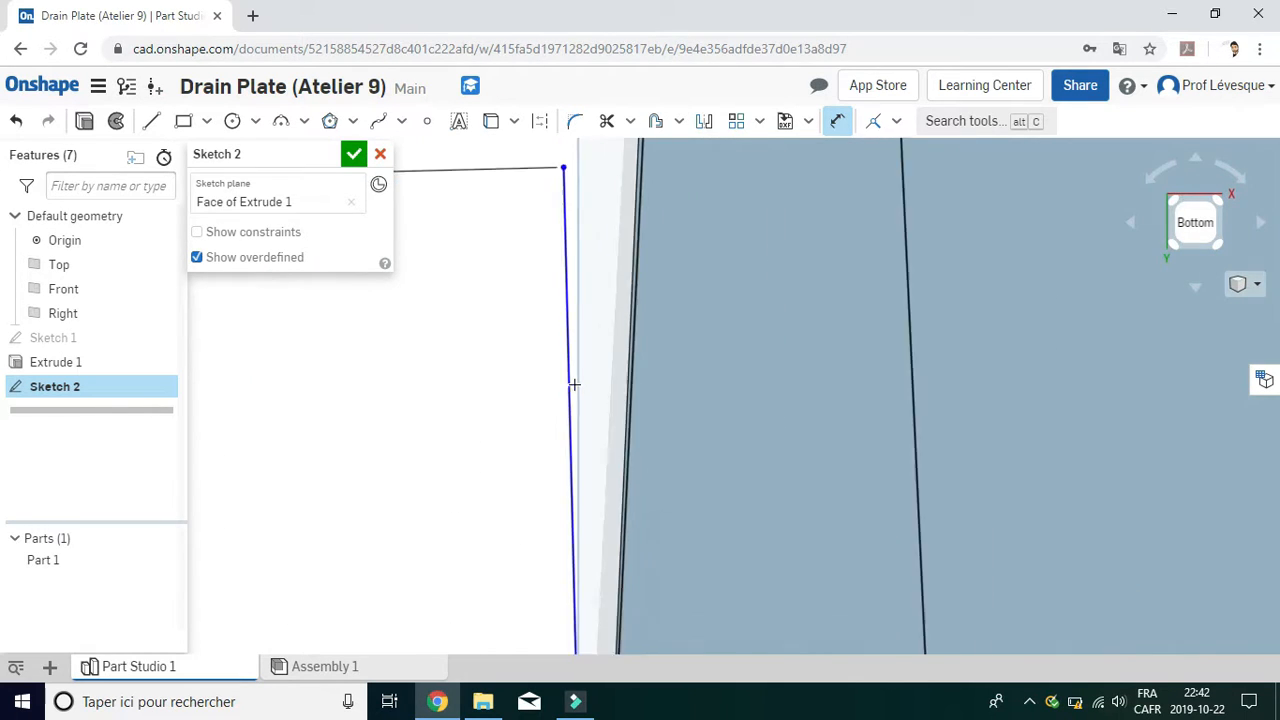
pyautogui.scroll(-3, 574, 383)
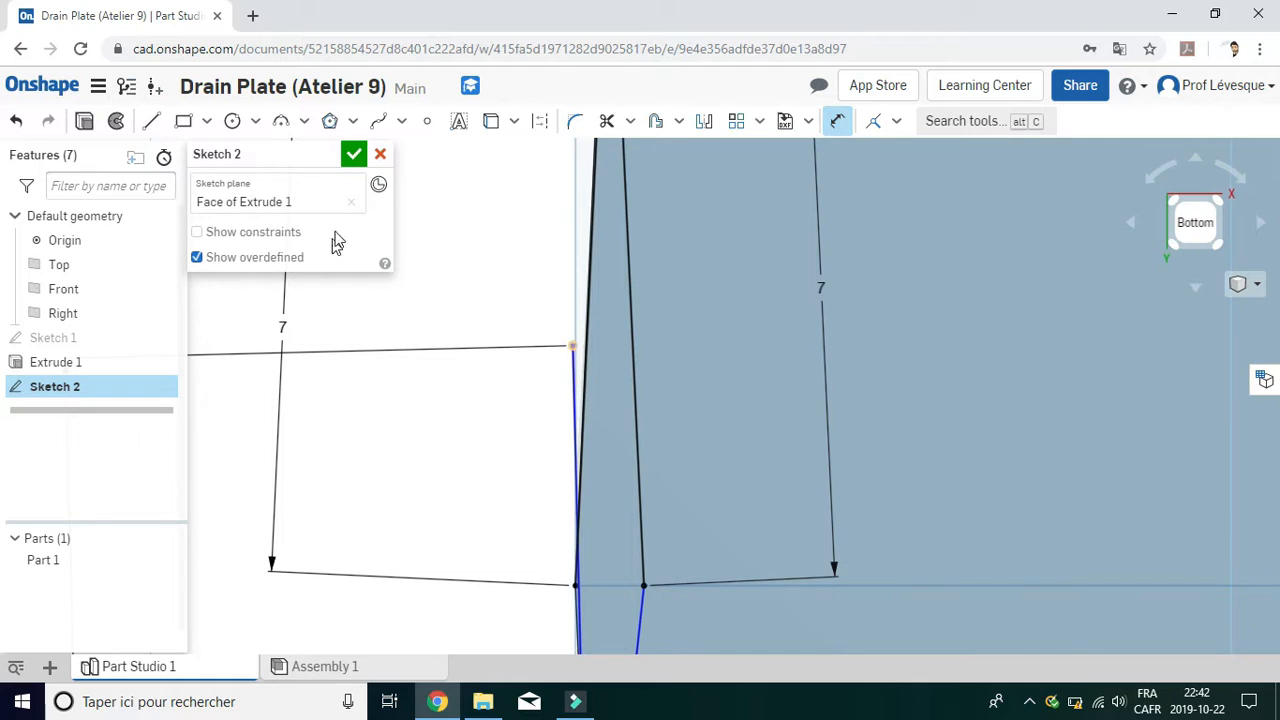
pyautogui.click(352, 157)
pyautogui.click(120, 386)
pyautogui.scroll(-2, 576, 355)
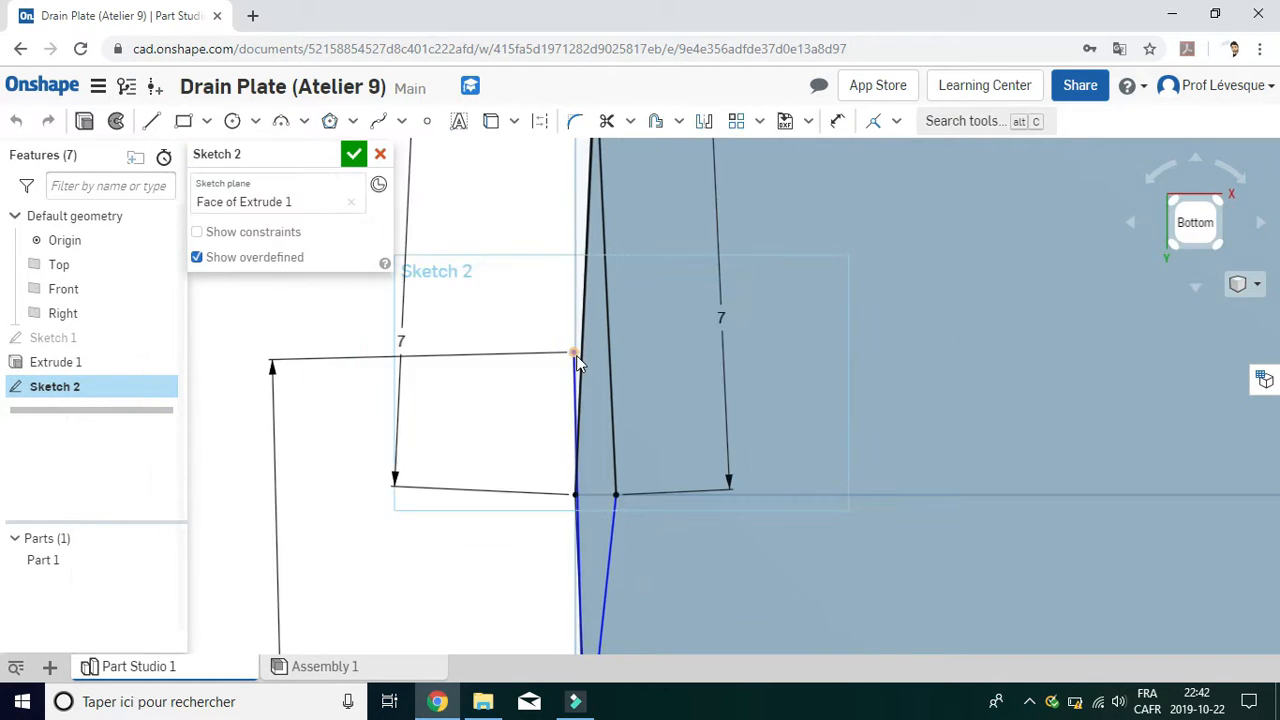
pyautogui.moveTo(576, 358); pyautogui.dragTo(579, 497)
pyautogui.scroll(-4, 769, 477)
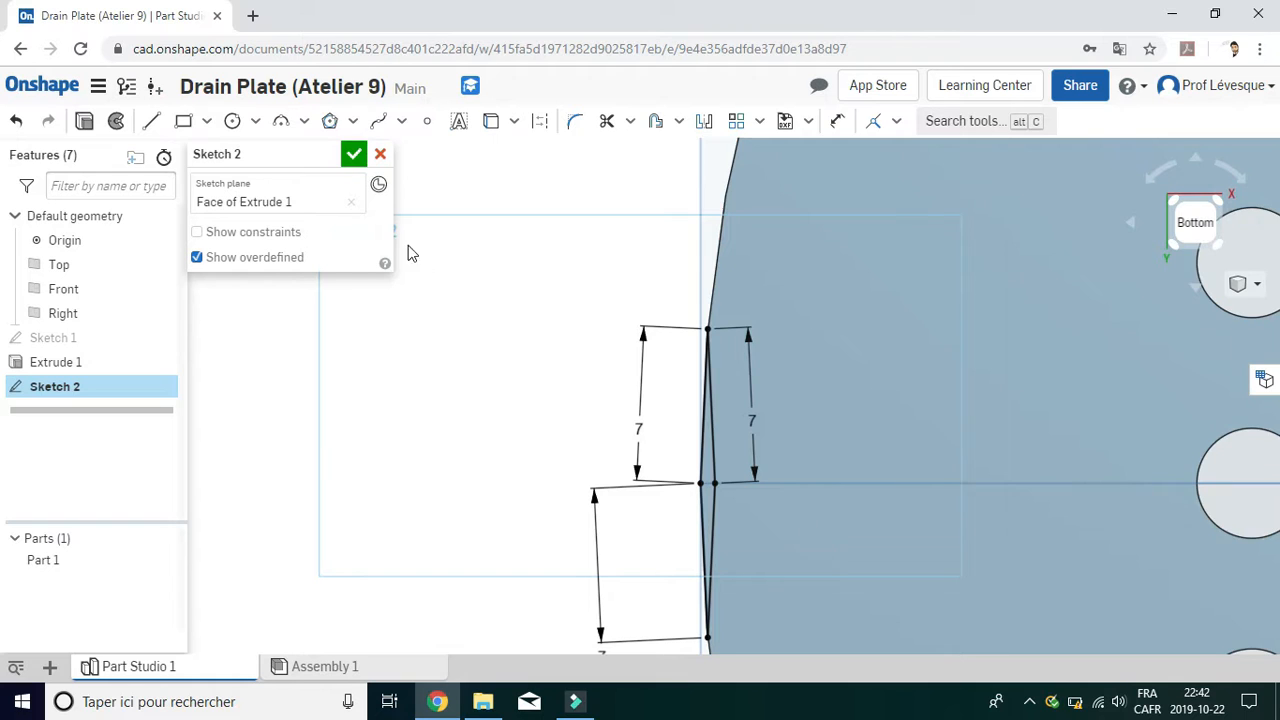
pyautogui.click(353, 156)
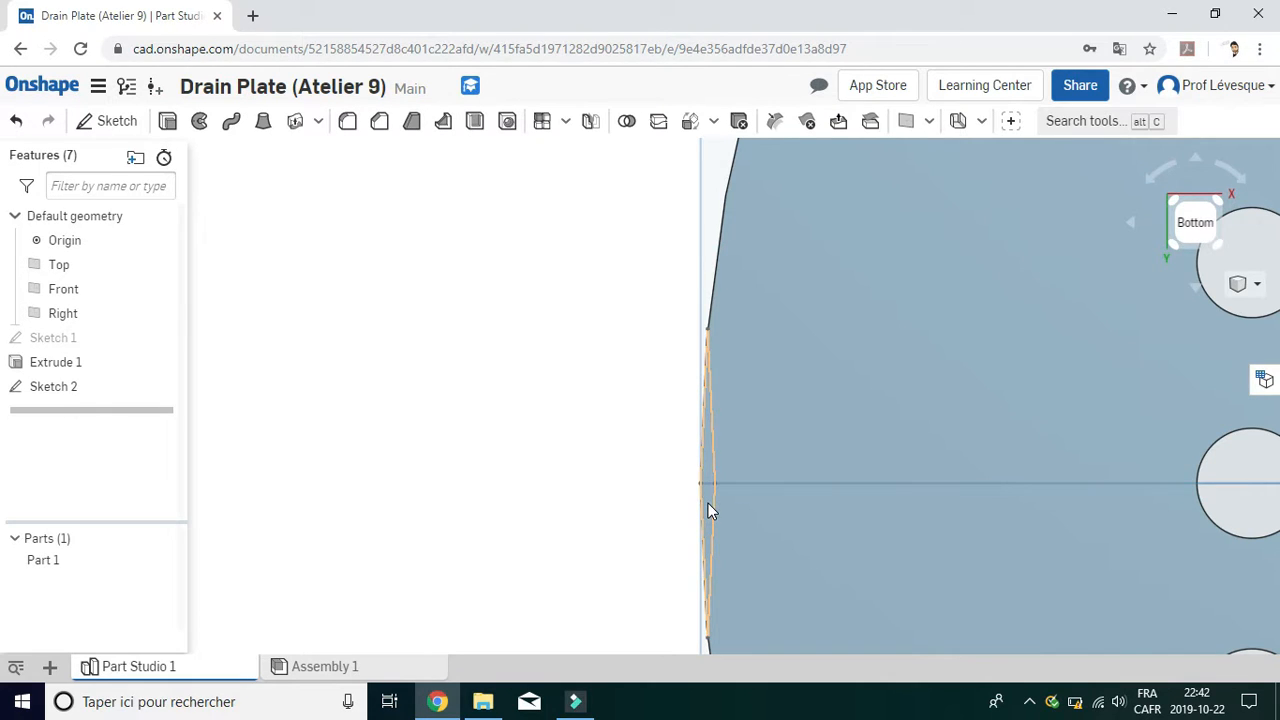
# Reopen the rim sketch and circular-pattern the profile's four lines around the plate's centre with 4 instances
pyautogui.scroll(-5, 708, 503)
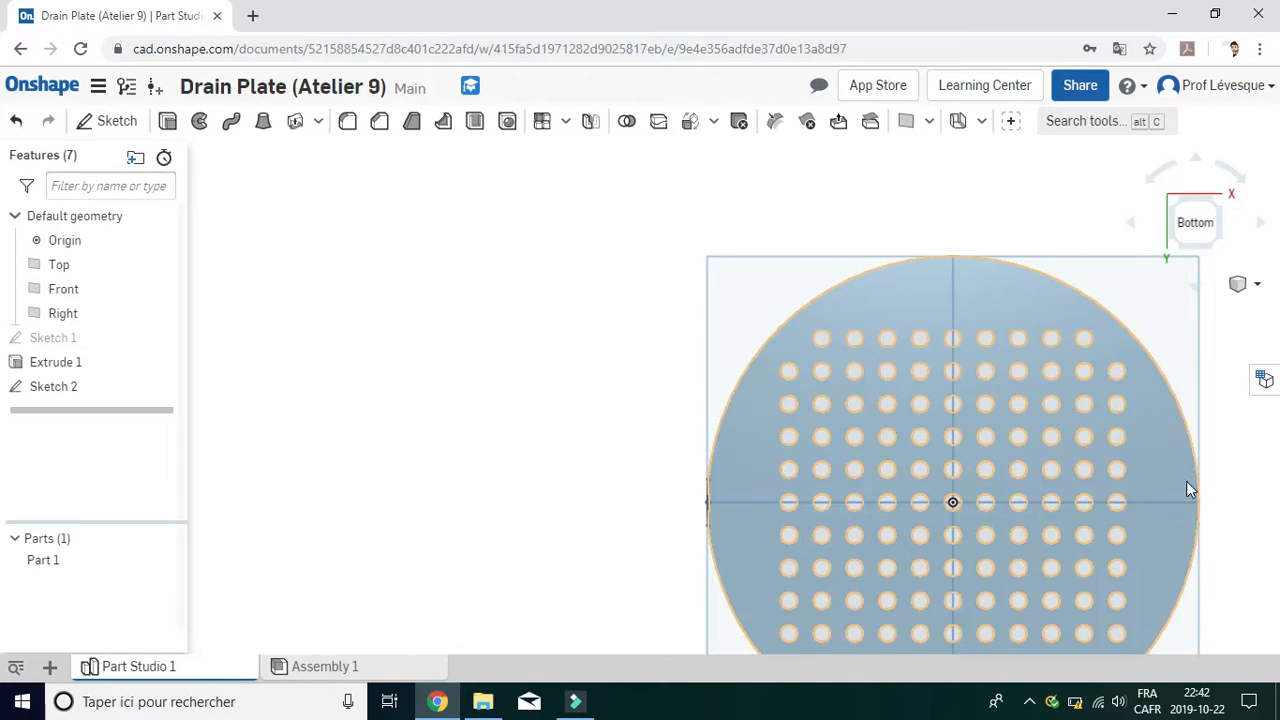
pyautogui.press('f')
pyautogui.moveTo(984, 416); pyautogui.dragTo(972, 424, button='middle')
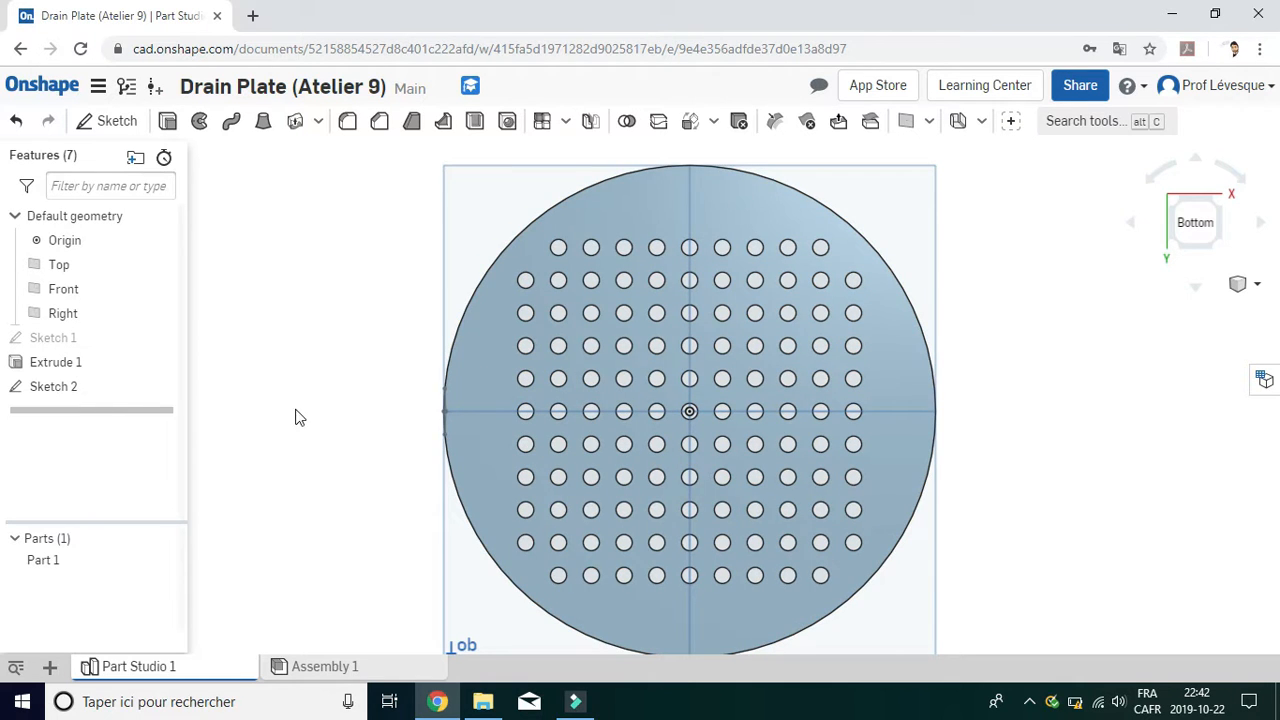
pyautogui.doubleClick(60, 387)
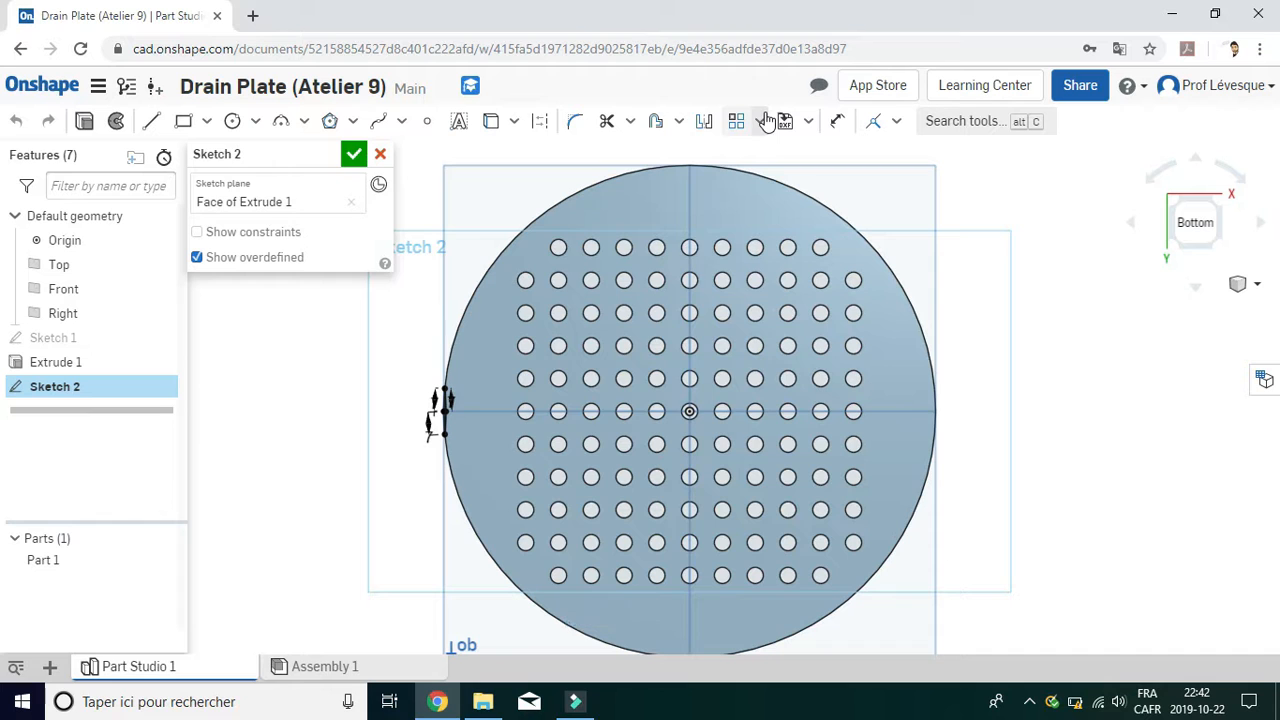
pyautogui.click(766, 121)
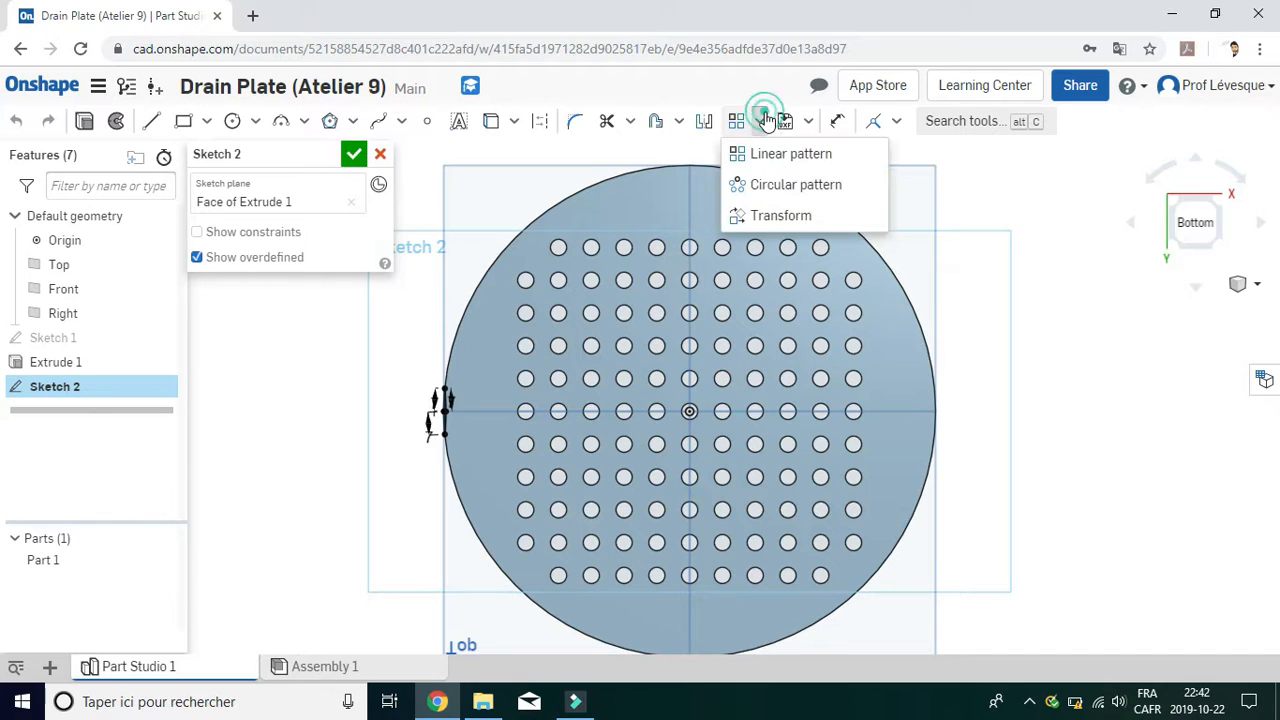
pyautogui.click(747, 190)
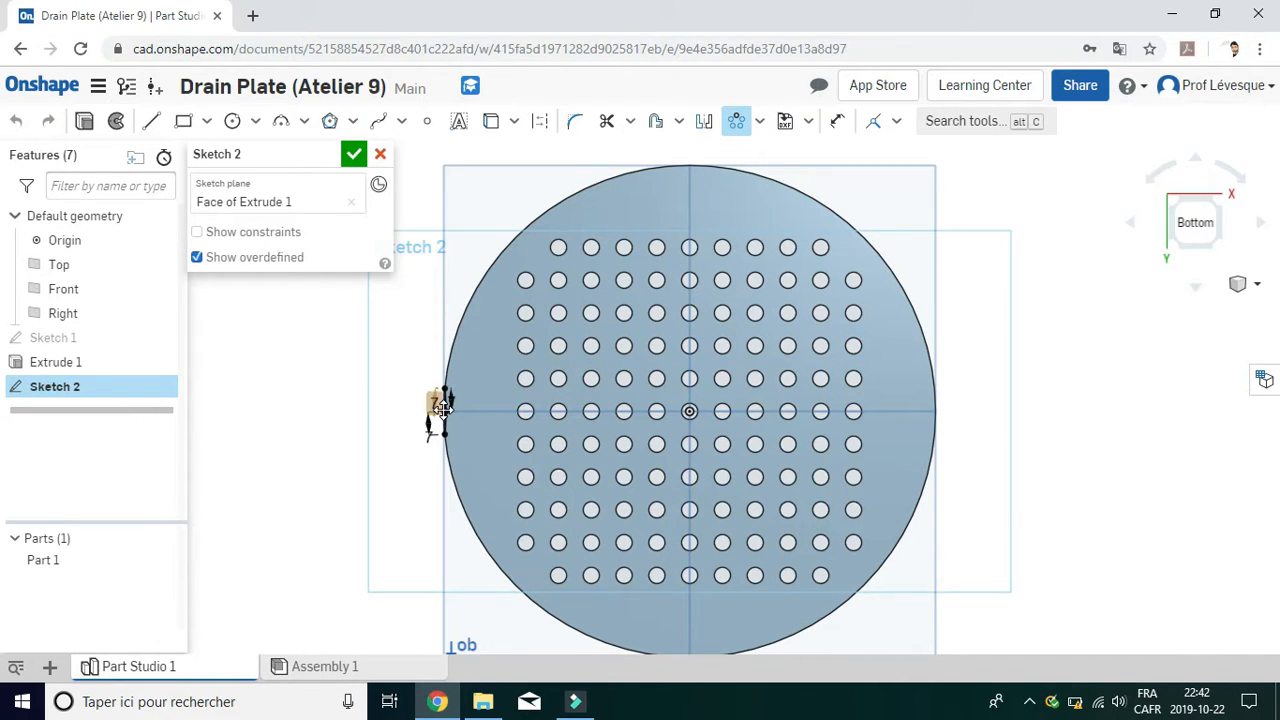
pyautogui.scroll(10, 441, 405)
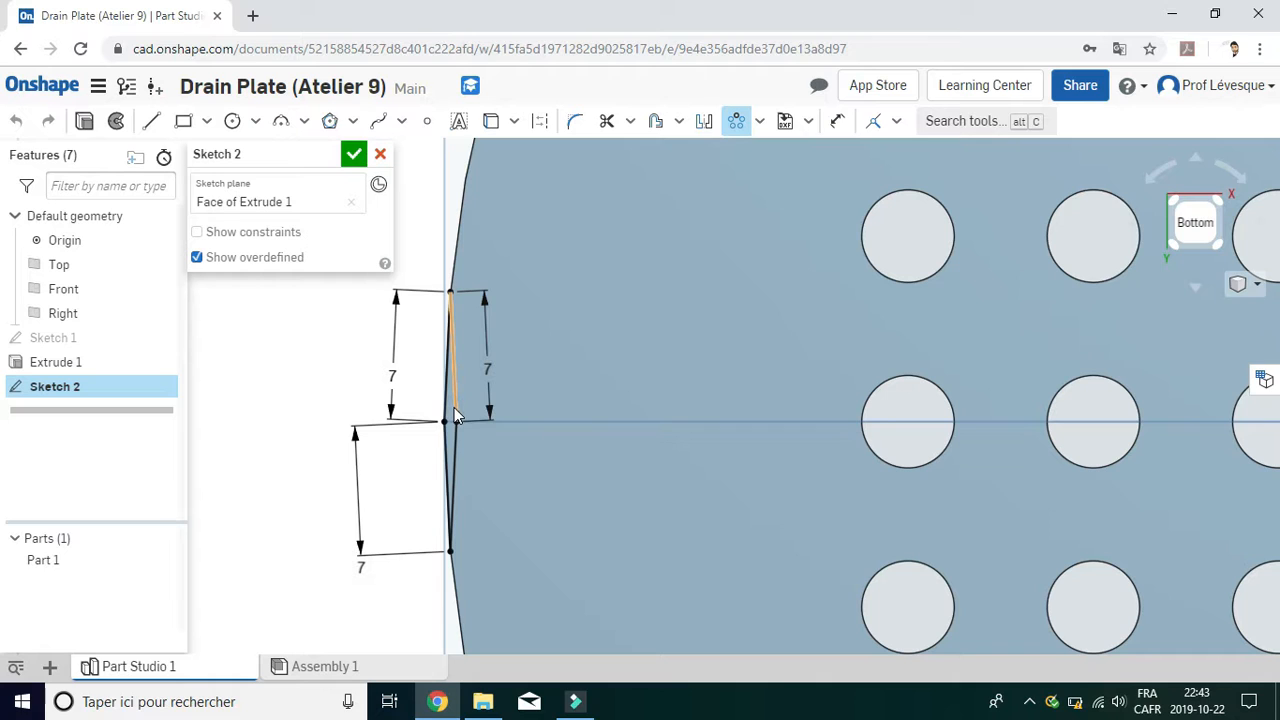
pyautogui.click(452, 409)
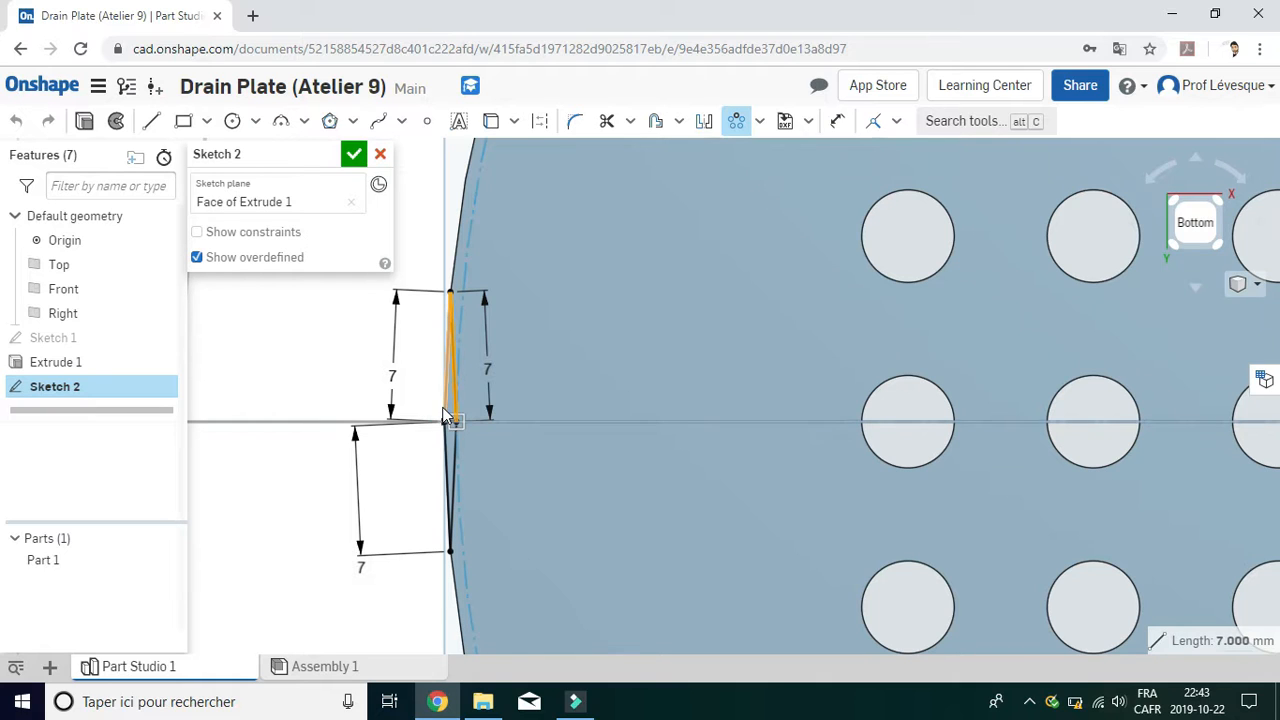
pyautogui.click(447, 450)
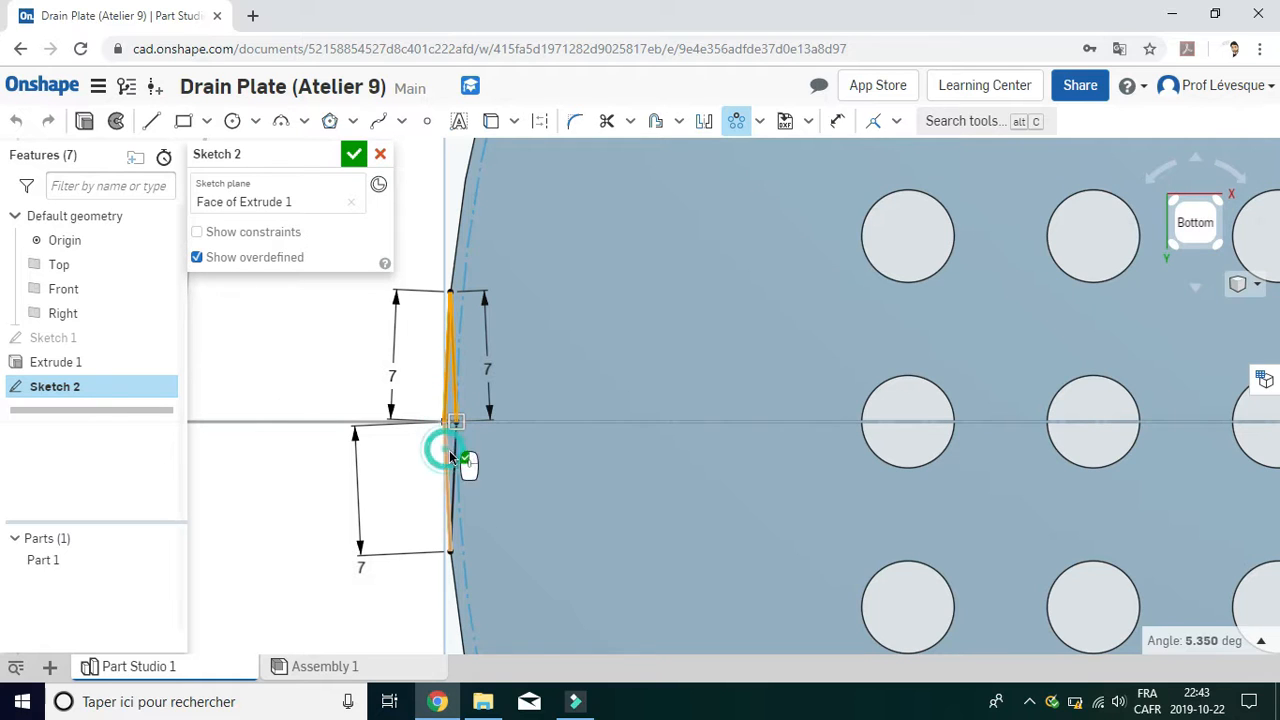
pyautogui.scroll(-5, 640, 438)
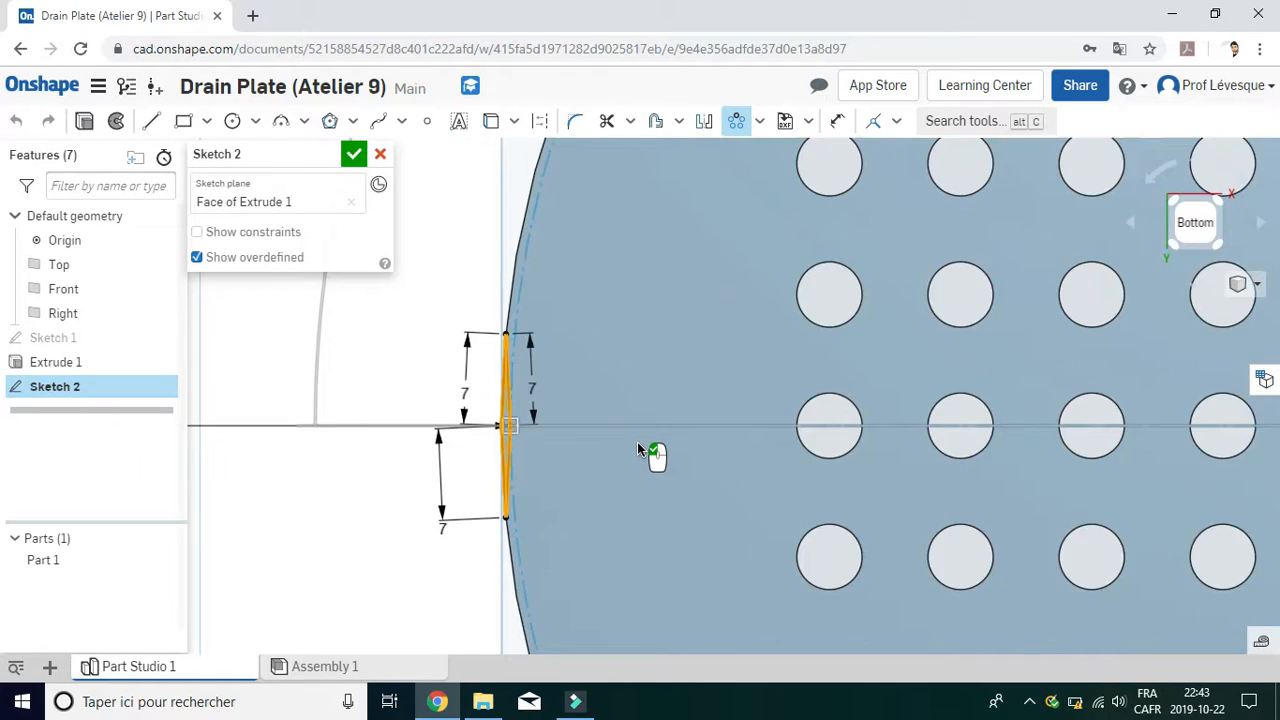
pyautogui.scroll(-3, 637, 442)
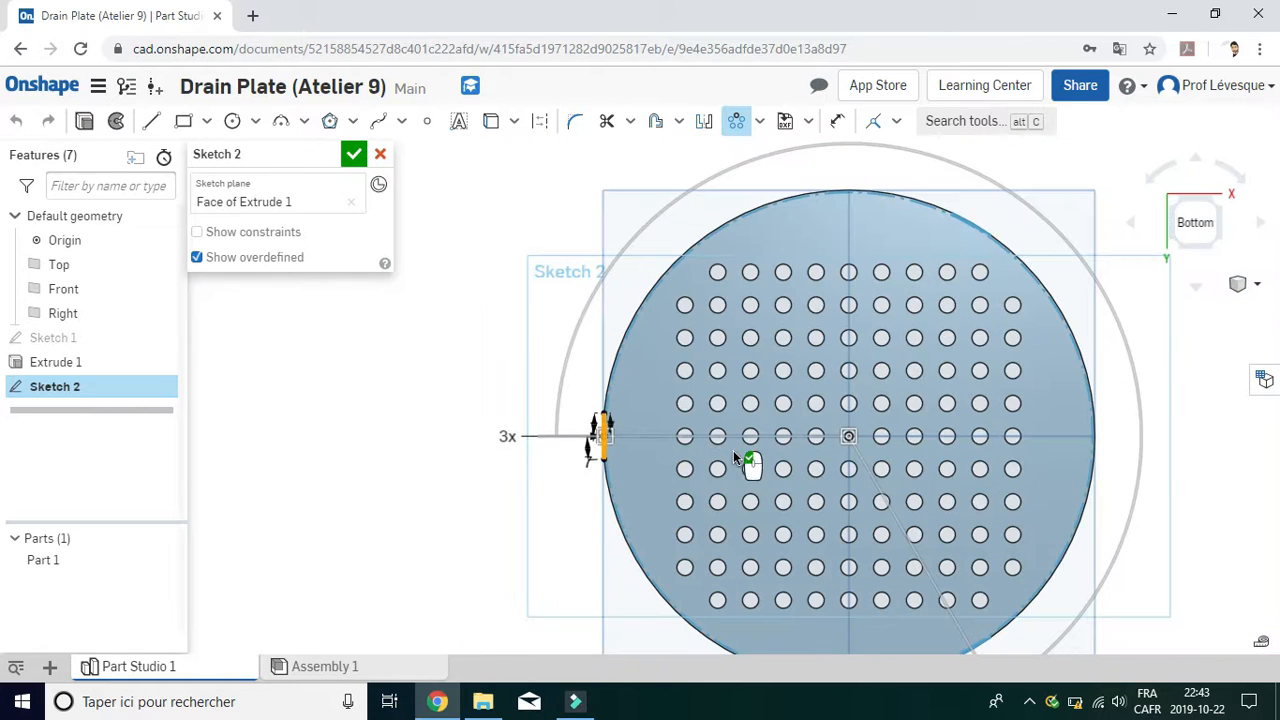
pyautogui.doubleClick(507, 433)
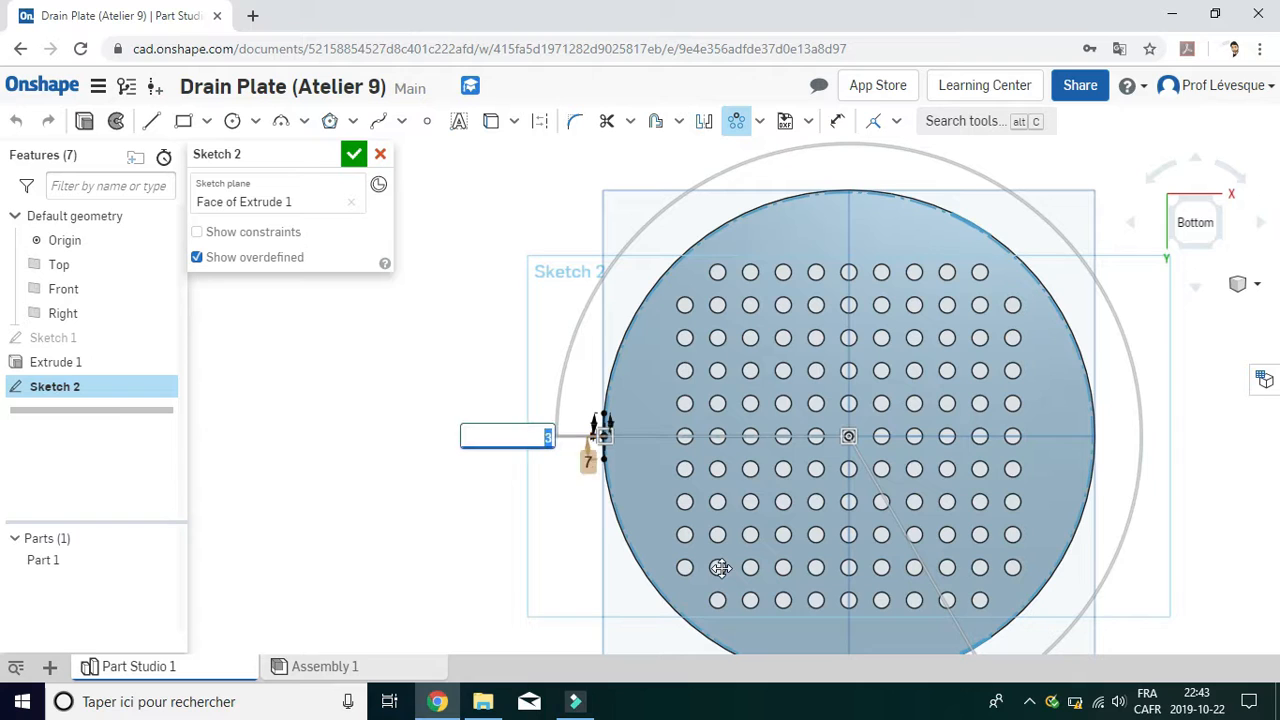
pyautogui.press('Return')
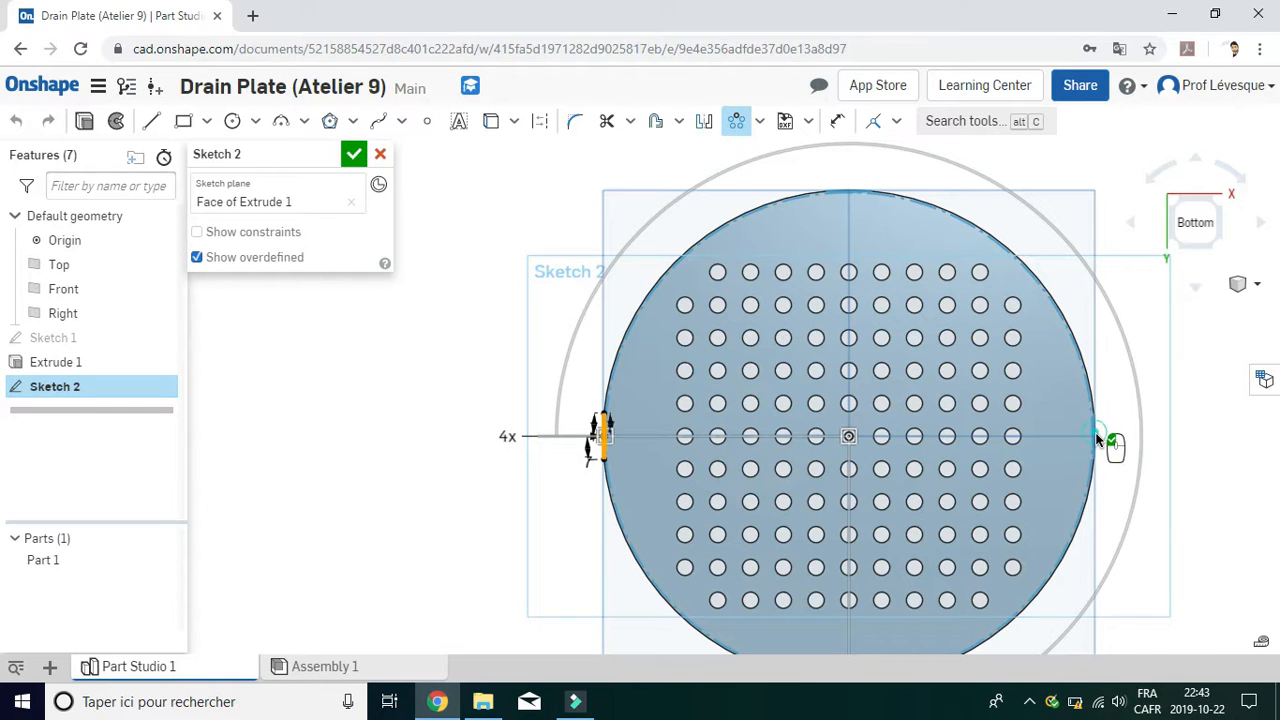
pyautogui.click(1180, 490)
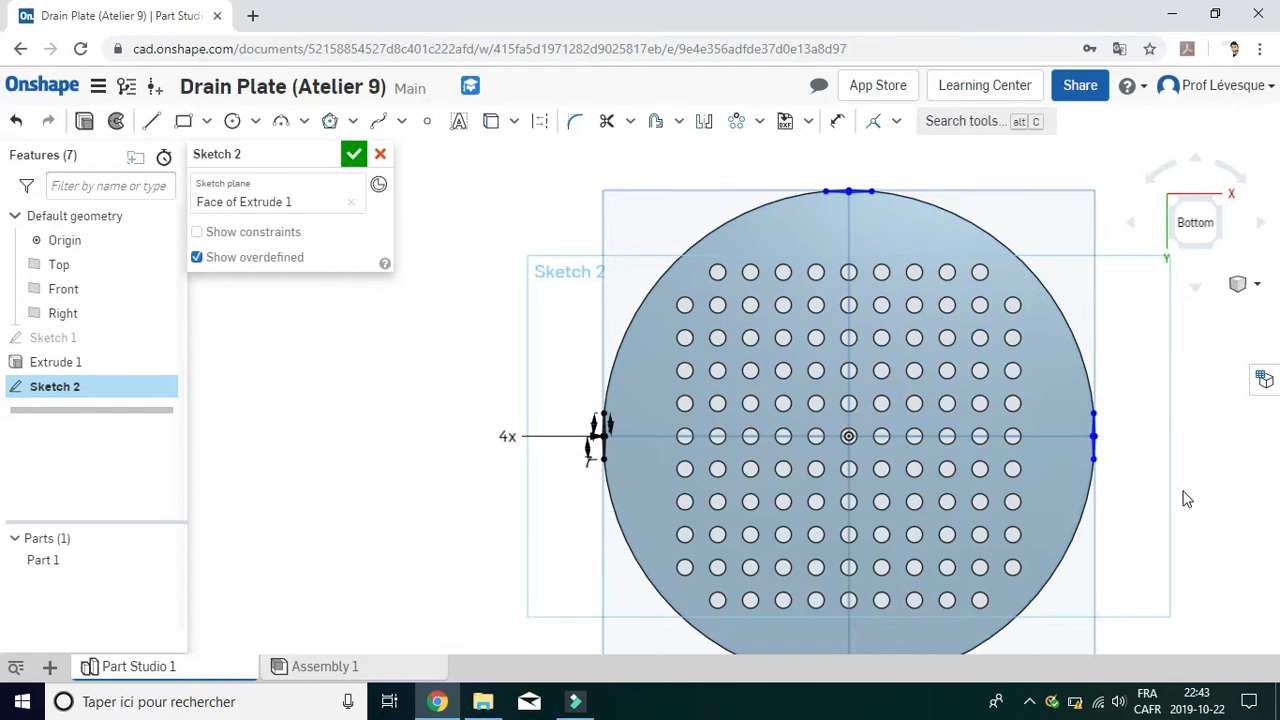
# Extrude the four patterned rim profiles from the plate's underside to a blind depth of 22.5 mm, added to the plate
pyautogui.moveTo(1116, 561); pyautogui.dragTo(1092, 524, button='right')
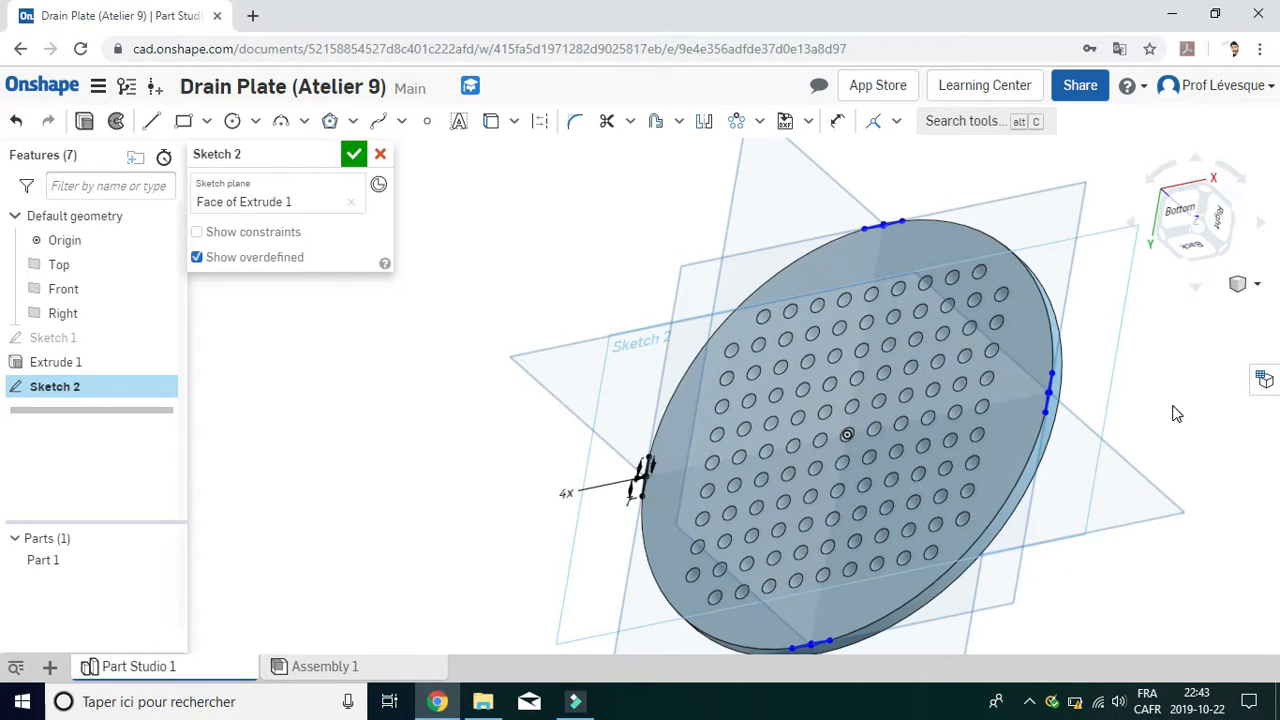
pyautogui.rightClick(1172, 406)
pyautogui.click(1112, 373)
pyautogui.scroll(1, 1110, 372)
pyautogui.moveTo(1111, 376); pyautogui.dragTo(1100, 366, button='middle')
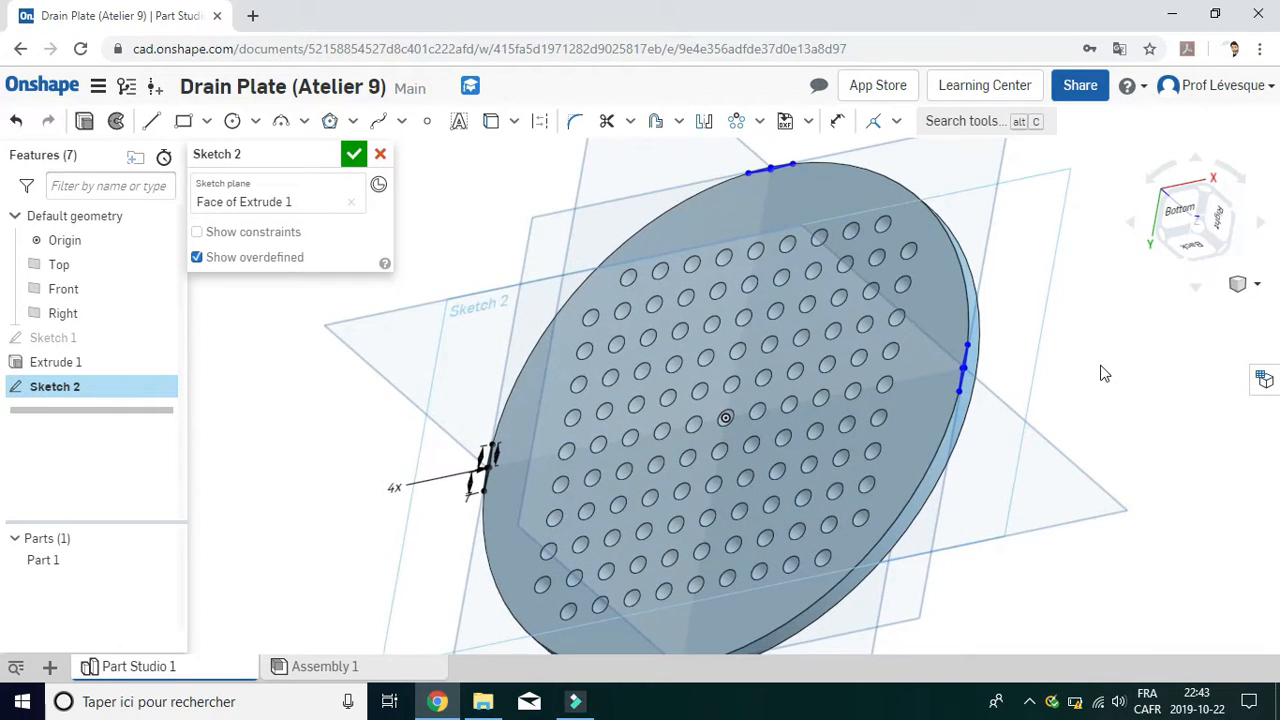
pyautogui.scroll(-2, 1104, 373)
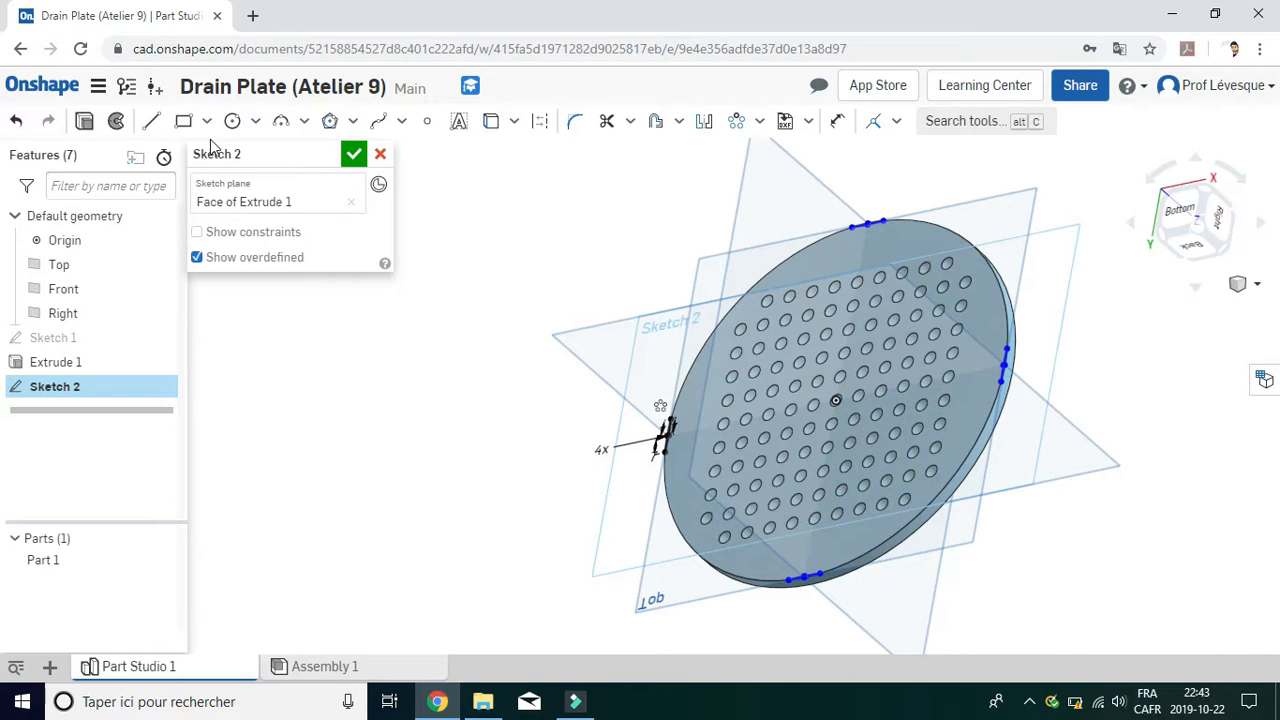
pyautogui.press('n')
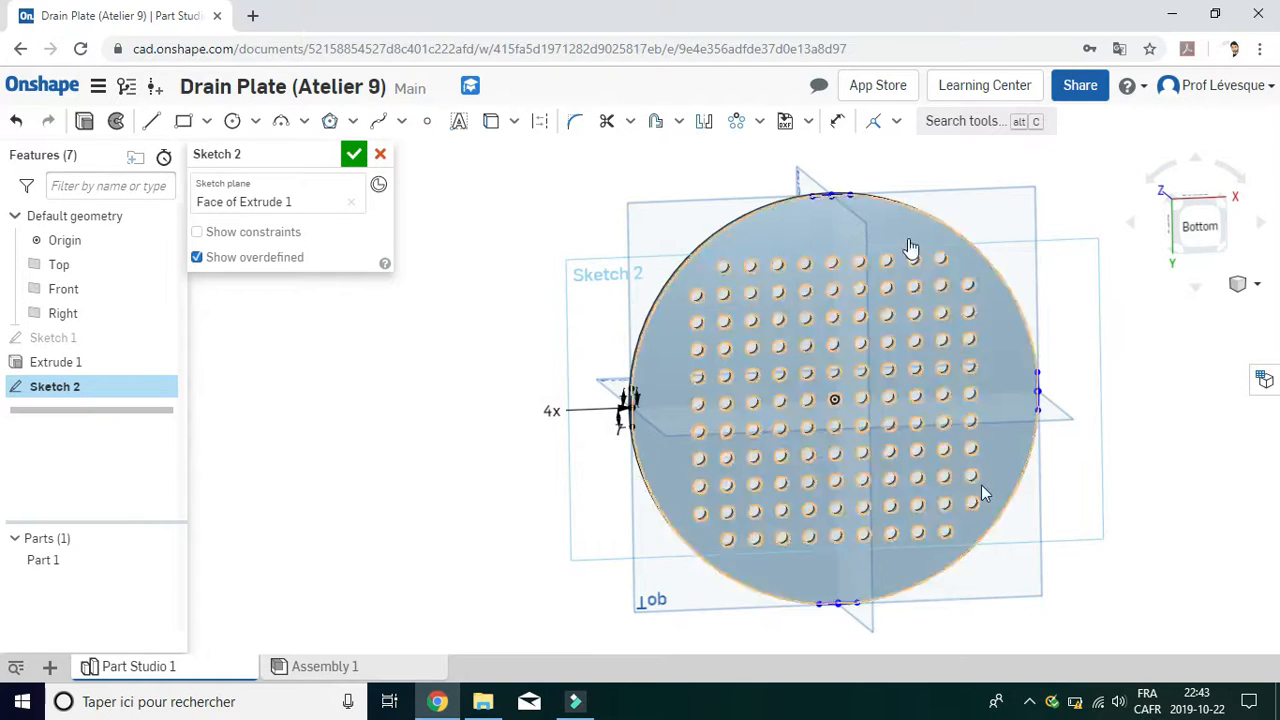
pyautogui.click(84, 121)
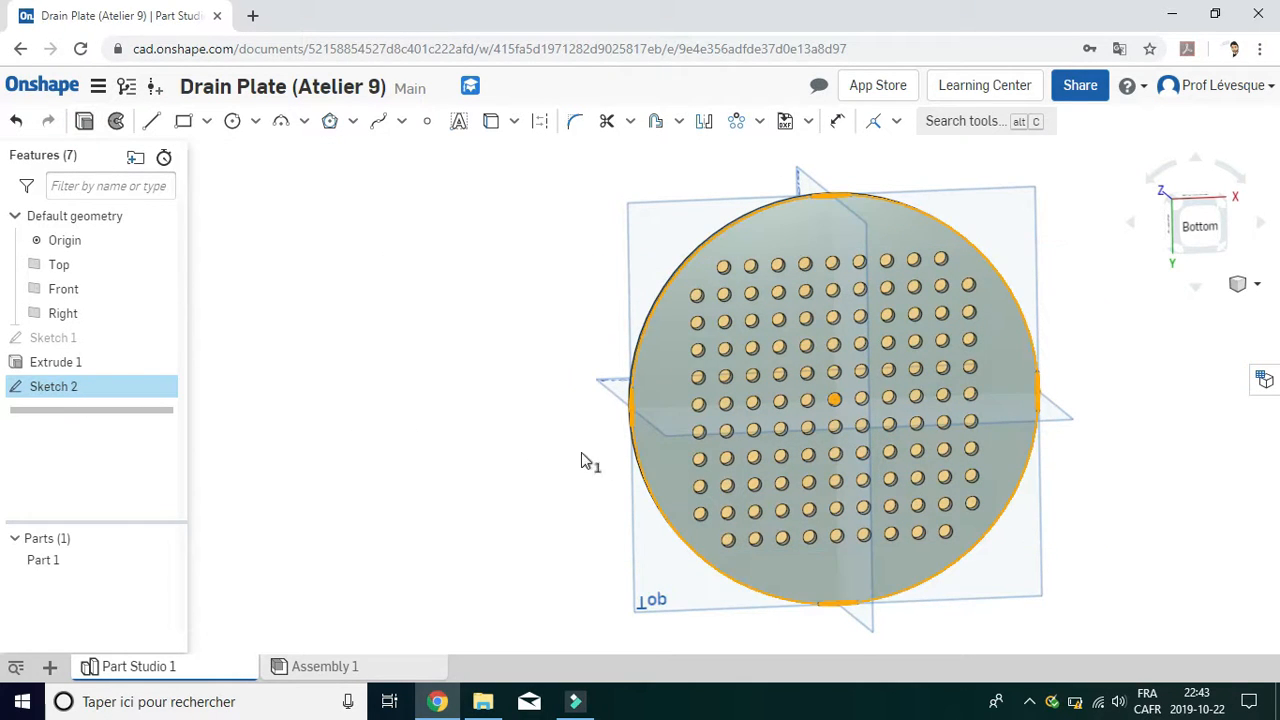
pyautogui.scroll(5, 645, 456)
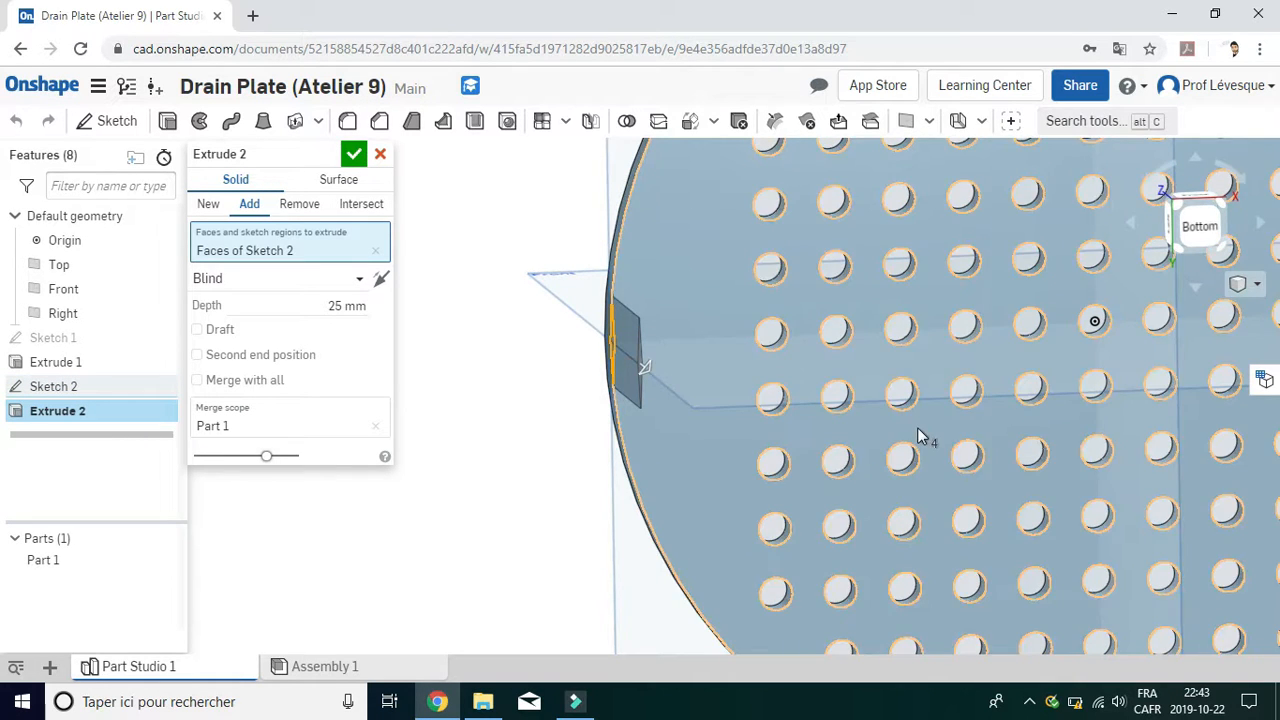
pyautogui.scroll(-5, 917, 427)
pyautogui.click(335, 306)
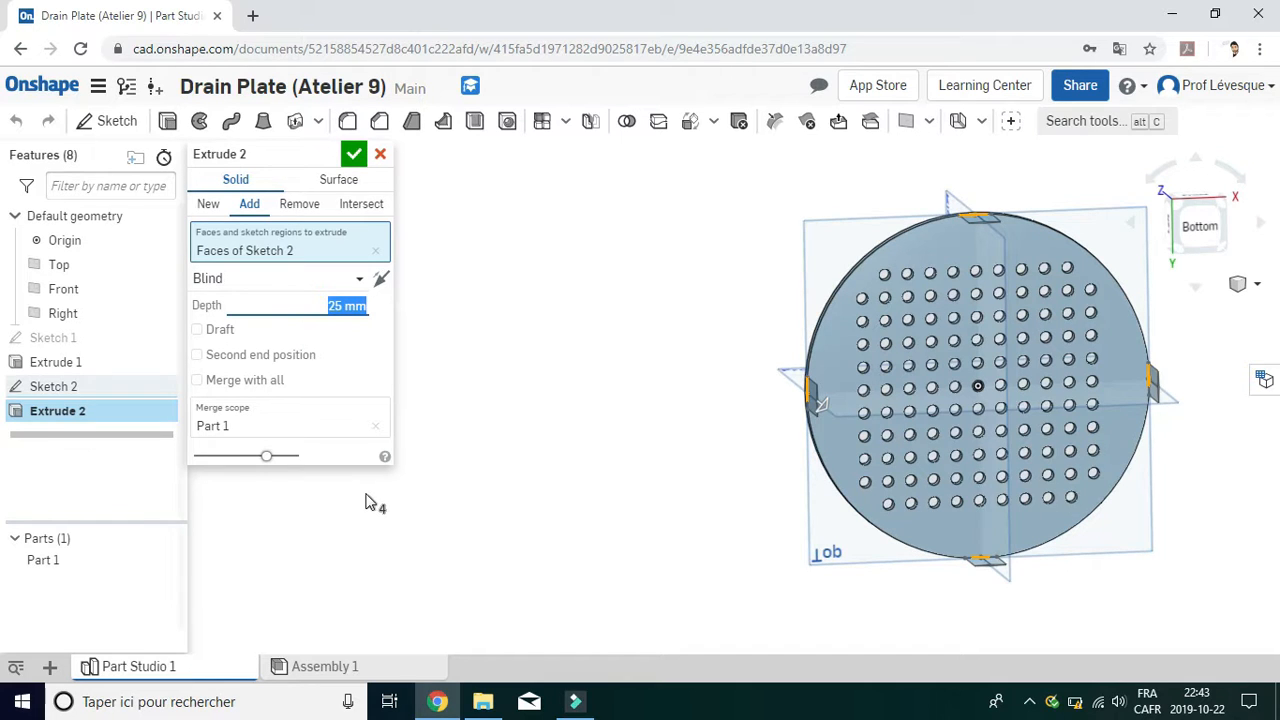
pyautogui.write('22.5')
pyautogui.press('Return')
pyautogui.click(354, 153)
# Examine the plate and its four legs in isometric view and from several angles, including the underside
pyautogui.rightClick(1210, 528)
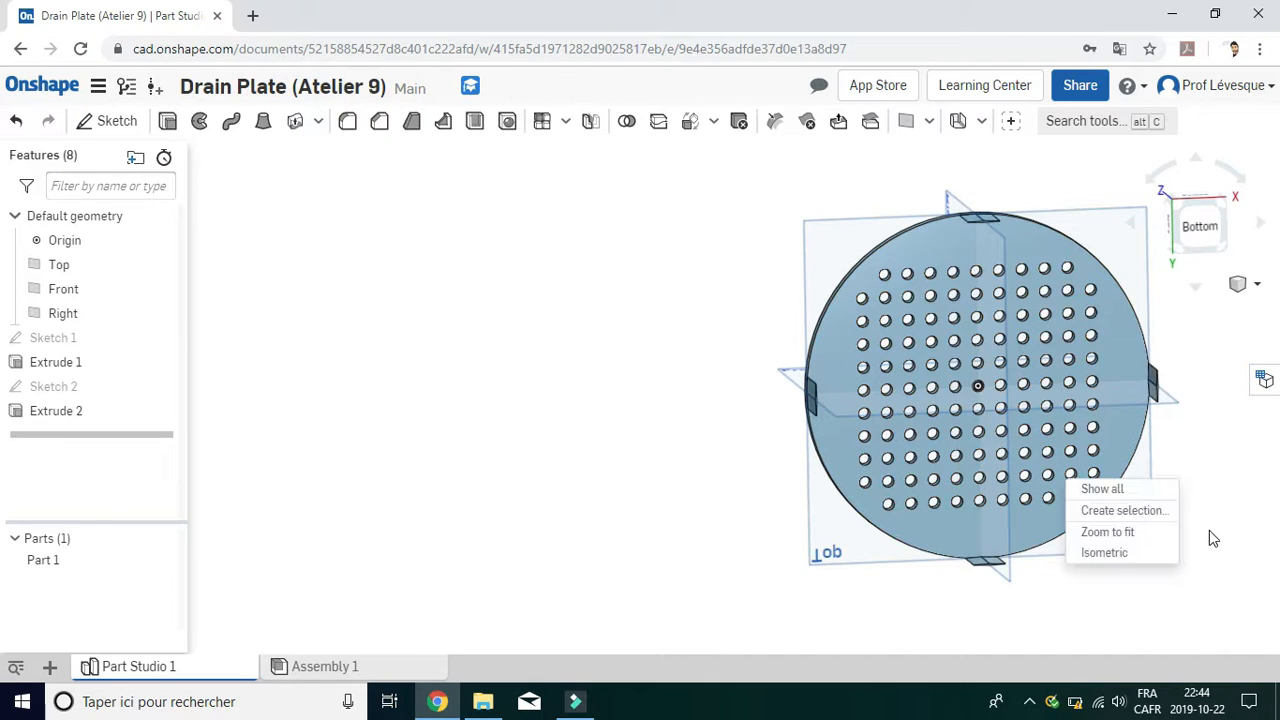
pyautogui.click(1160, 556)
pyautogui.hotkey('shift', '1')
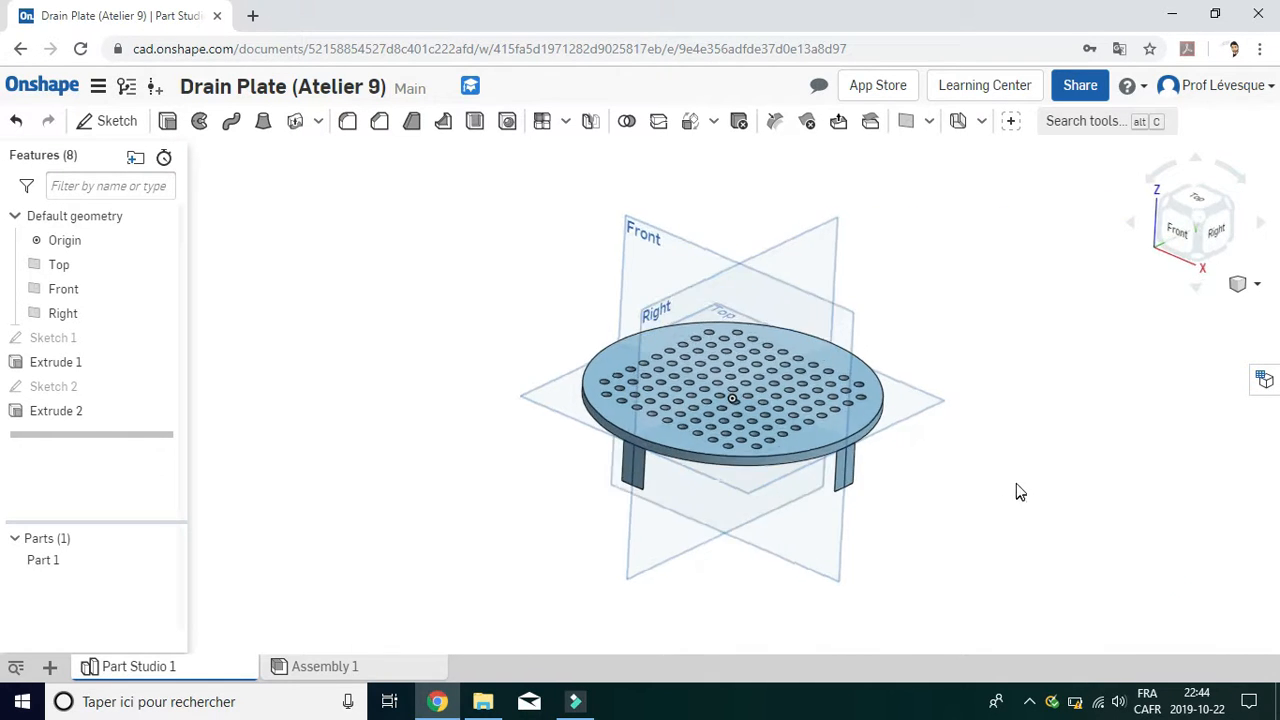
pyautogui.moveTo(1086, 458); pyautogui.dragTo(883, 343, button='right')
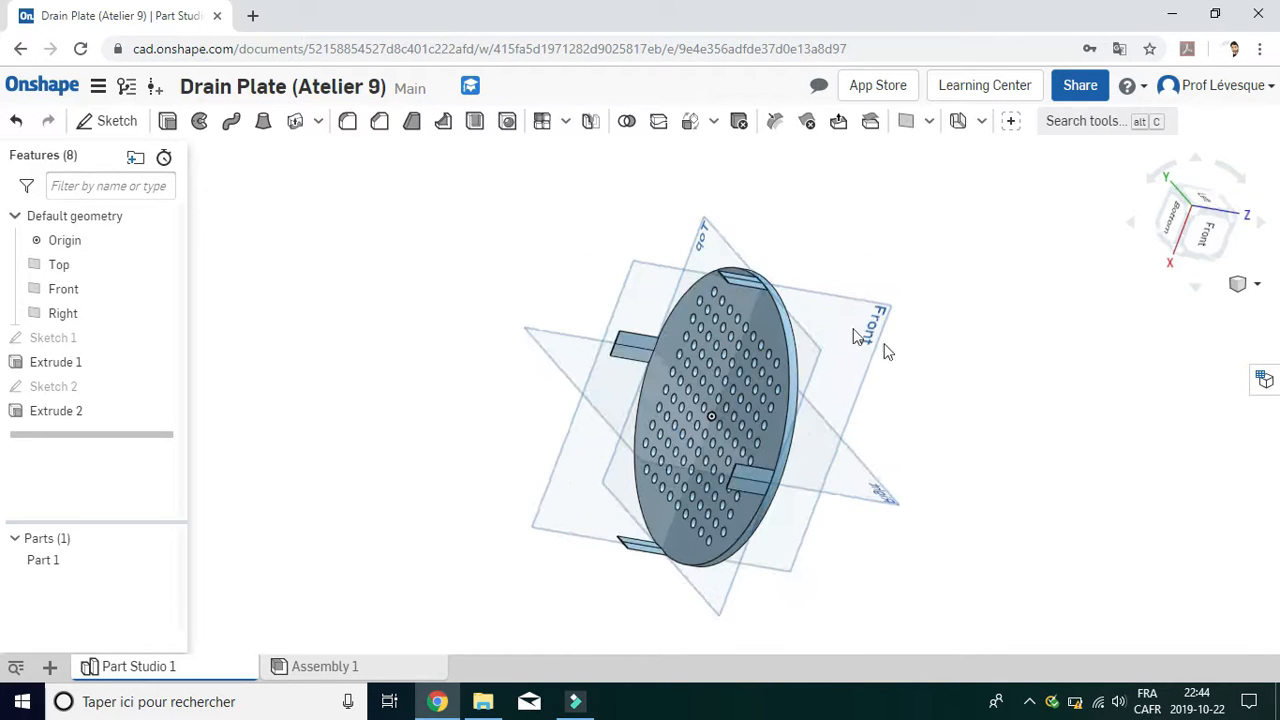
pyautogui.moveTo(973, 484); pyautogui.dragTo(1034, 488, button='right')
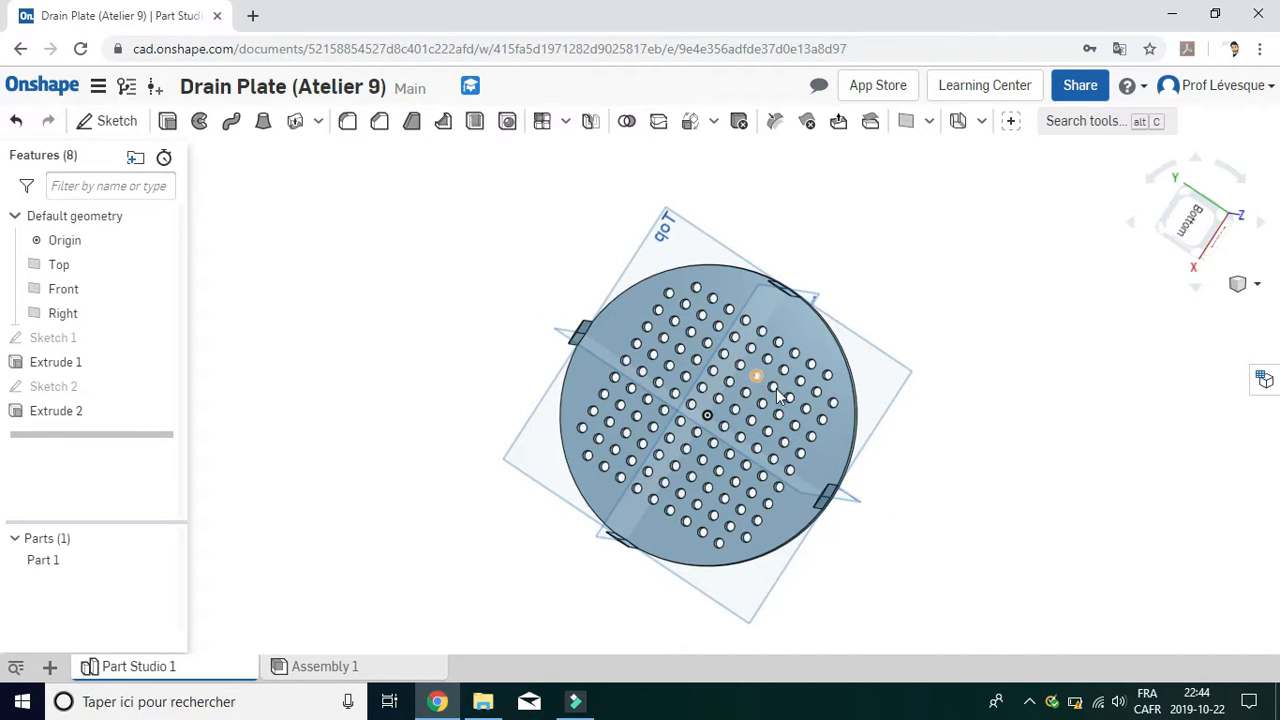
pyautogui.moveTo(891, 329); pyautogui.dragTo(483, 446, button='right')
pyautogui.moveTo(1017, 454); pyautogui.dragTo(783, 339, button='right')
pyautogui.moveTo(1006, 334); pyautogui.dragTo(133, 257, button='right')
pyautogui.doubleClick(103, 338)
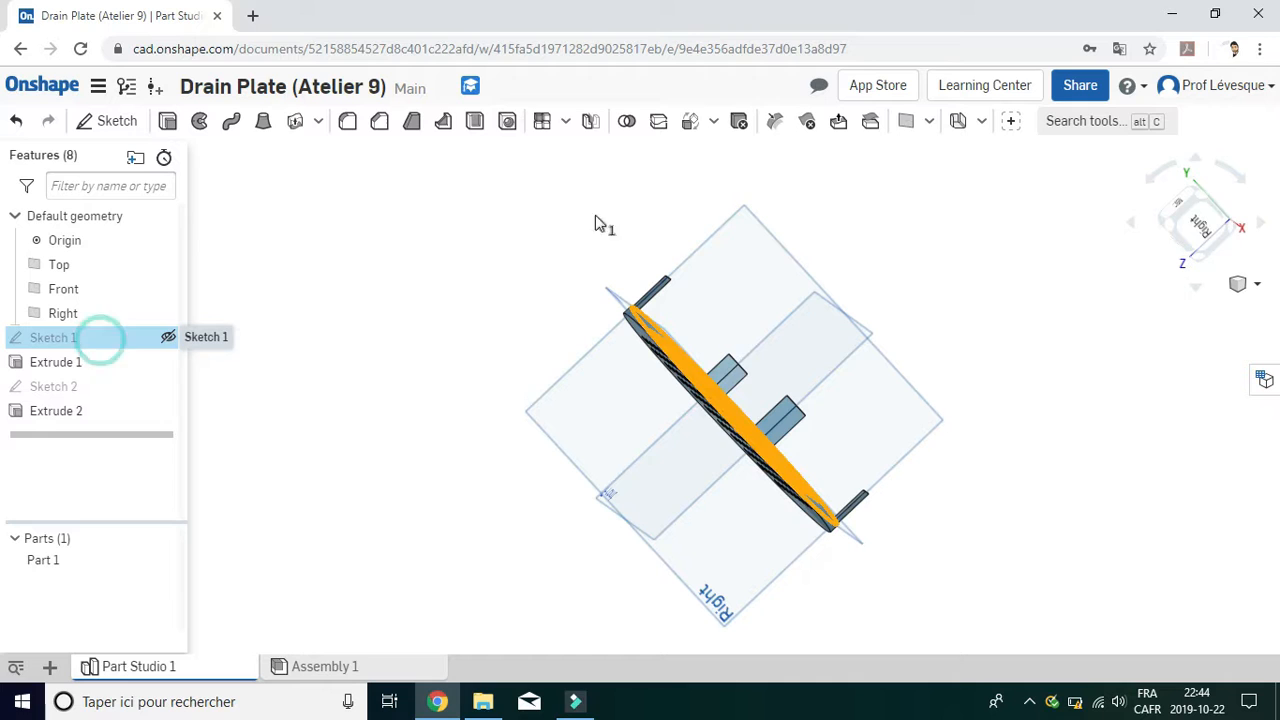
pyautogui.click(760, 124)
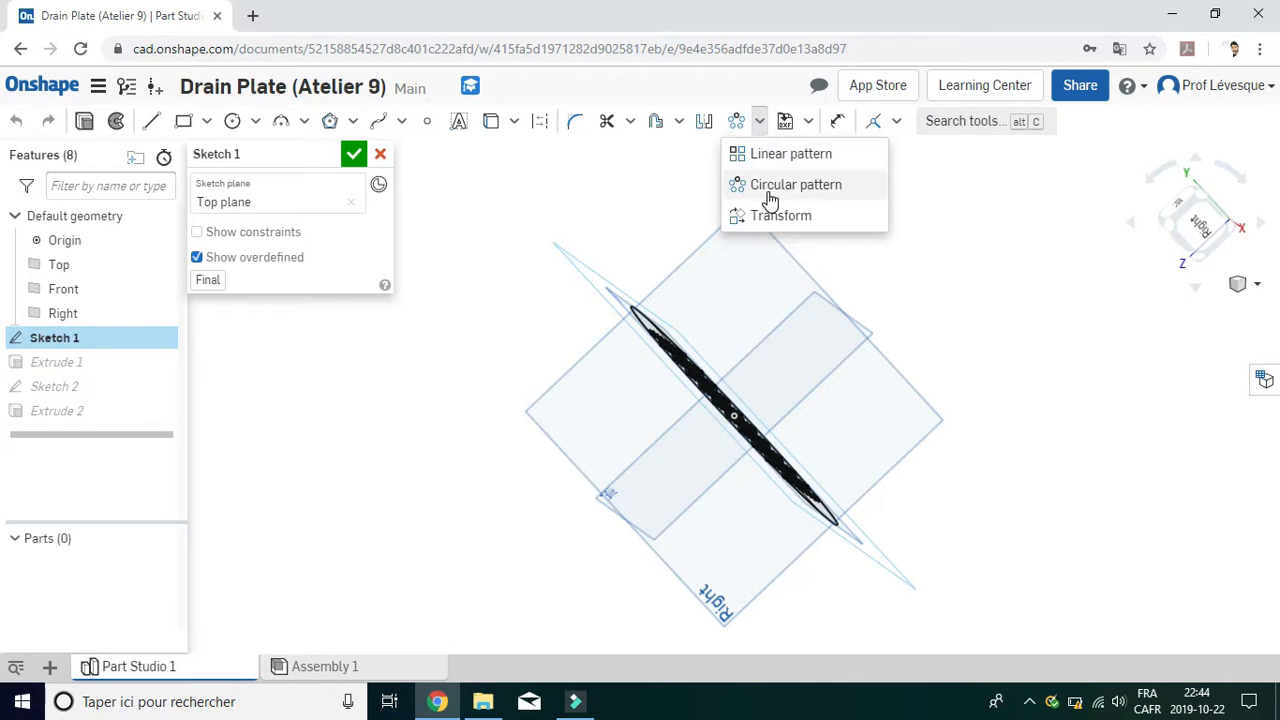
pyautogui.click(775, 156)
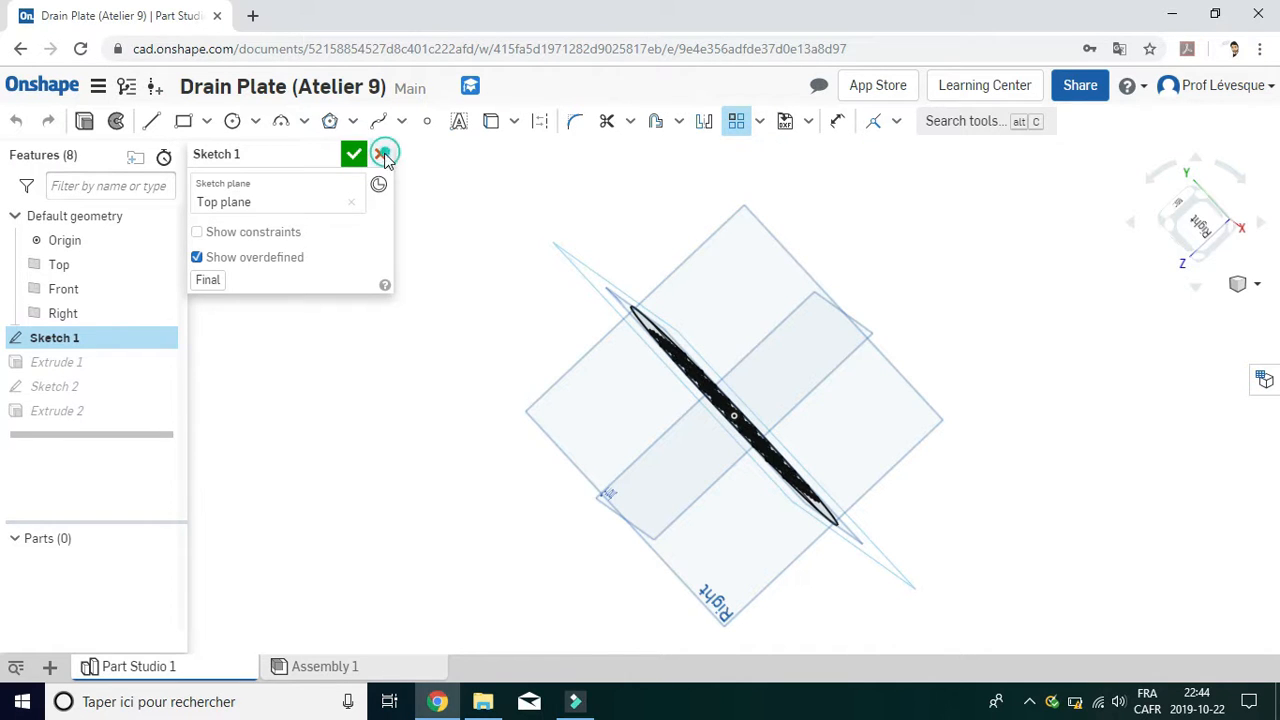
pyautogui.click(380, 153)
# Examine the finished drain plate from several angles, including its perforated top face, side edge and legs
pyautogui.moveTo(1140, 403)
pyautogui.mouseDown(button='right')
pyautogui.moveTo(980, 474)
pyautogui.moveTo(914, 477)
pyautogui.mouseUp(button='right')
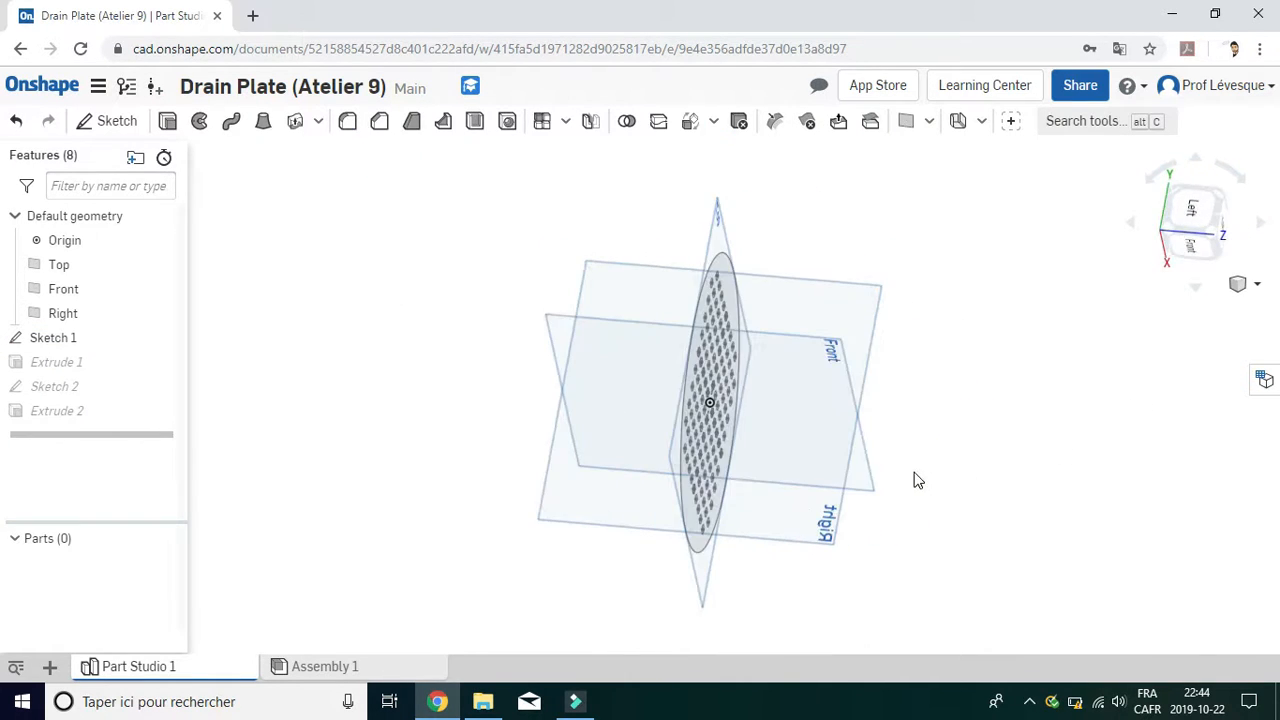
pyautogui.moveTo(948, 413); pyautogui.dragTo(659, 360, button='right')
pyautogui.moveTo(979, 465); pyautogui.dragTo(905, 425, button='right')
pyautogui.moveTo(1131, 486); pyautogui.dragTo(906, 427, button='right')
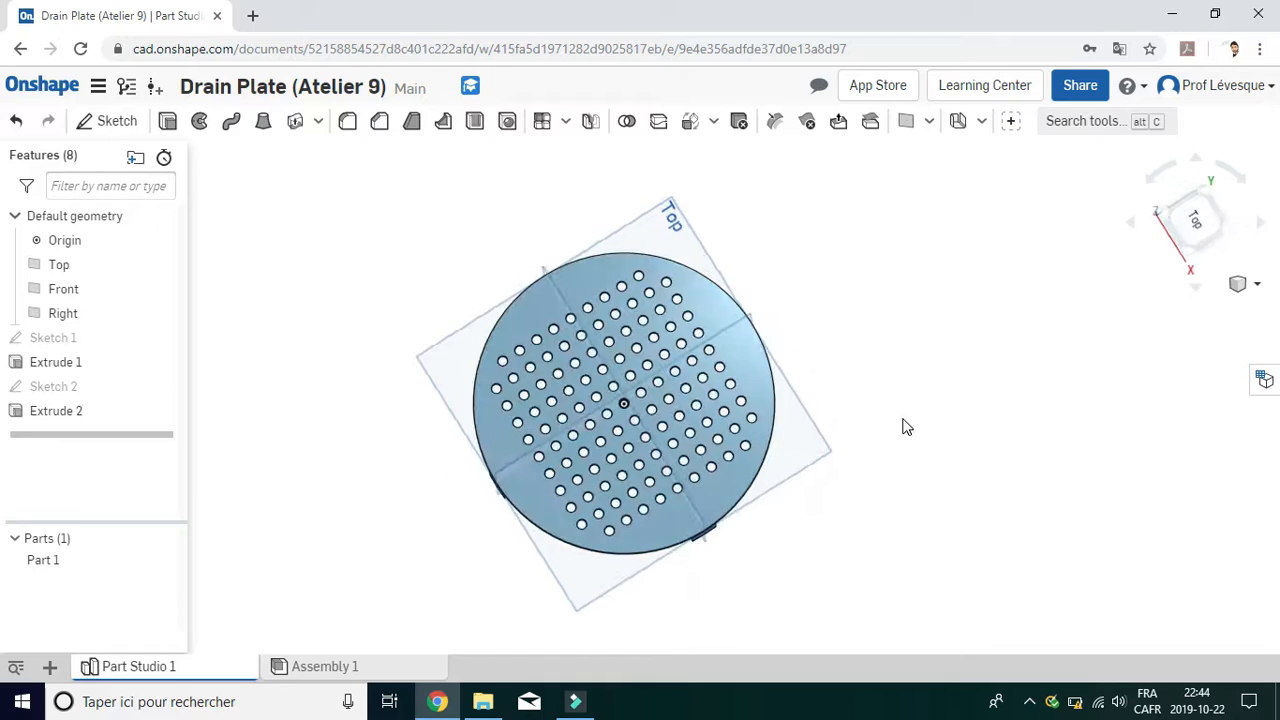
pyautogui.moveTo(800, 590); pyautogui.dragTo(565, 452, button='right')
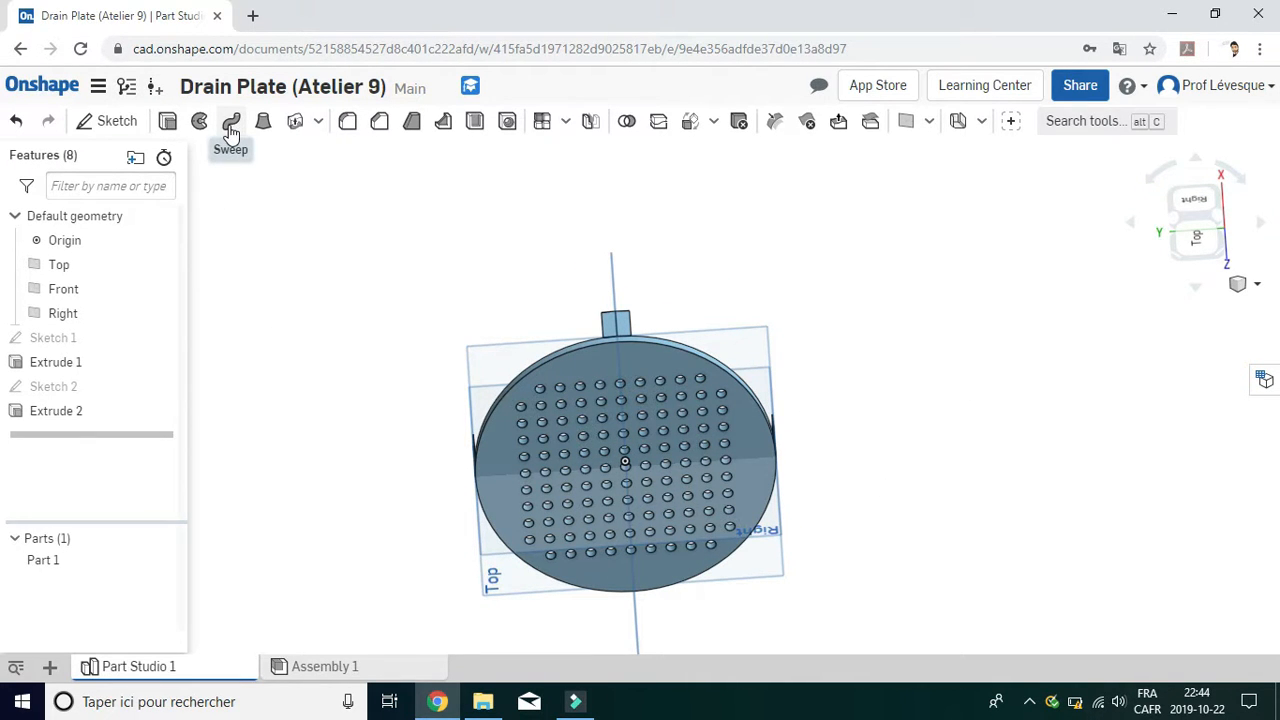
pyautogui.moveTo(230, 132)
pyautogui.click(1030, 705)
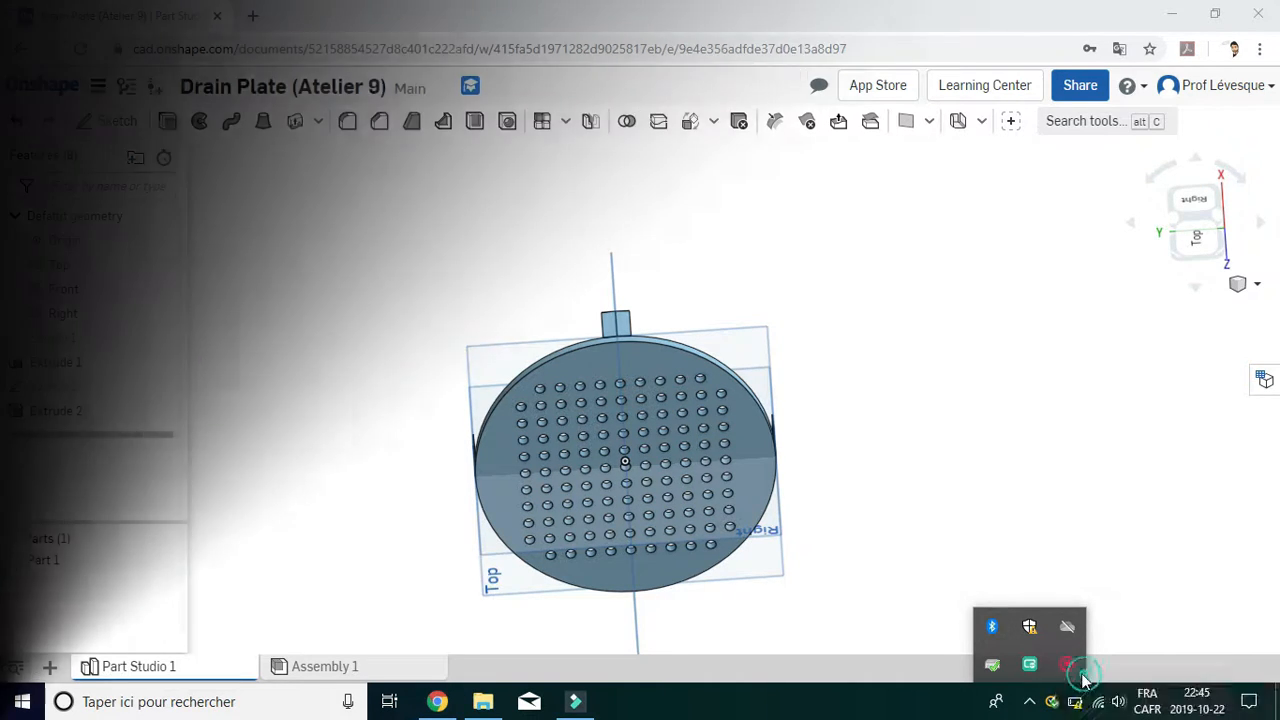
pyautogui.click(1075, 668)
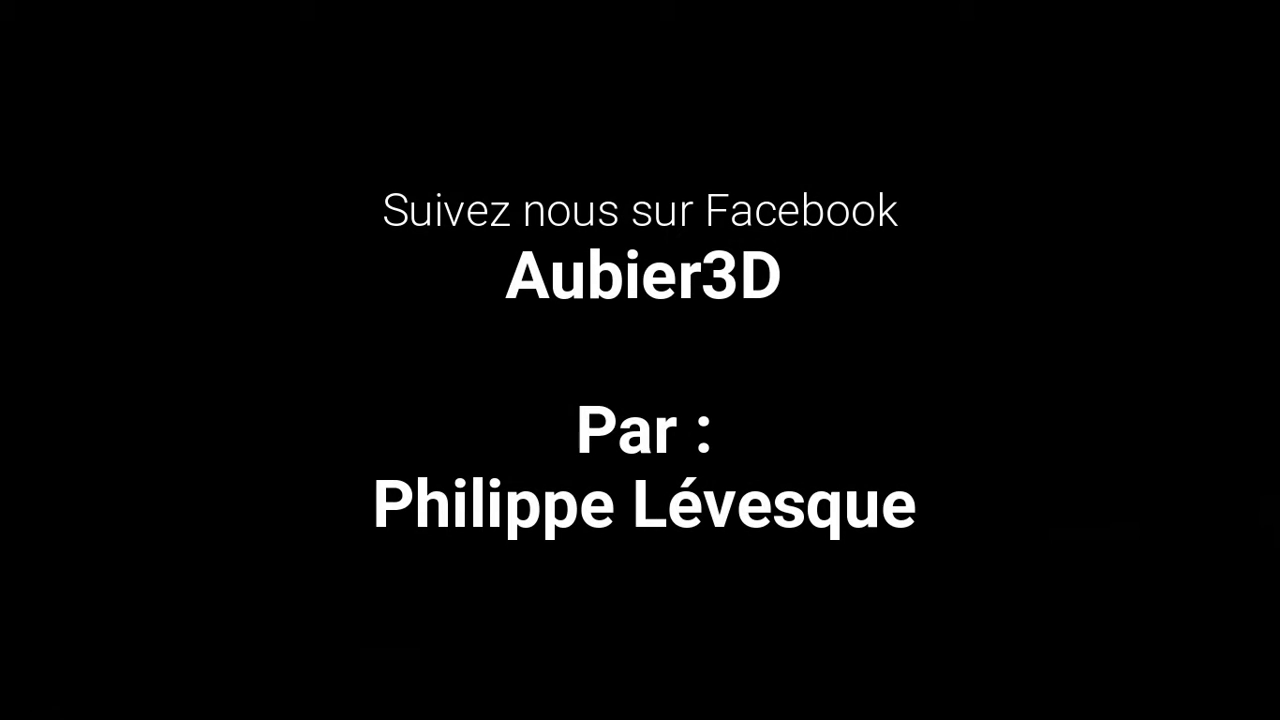